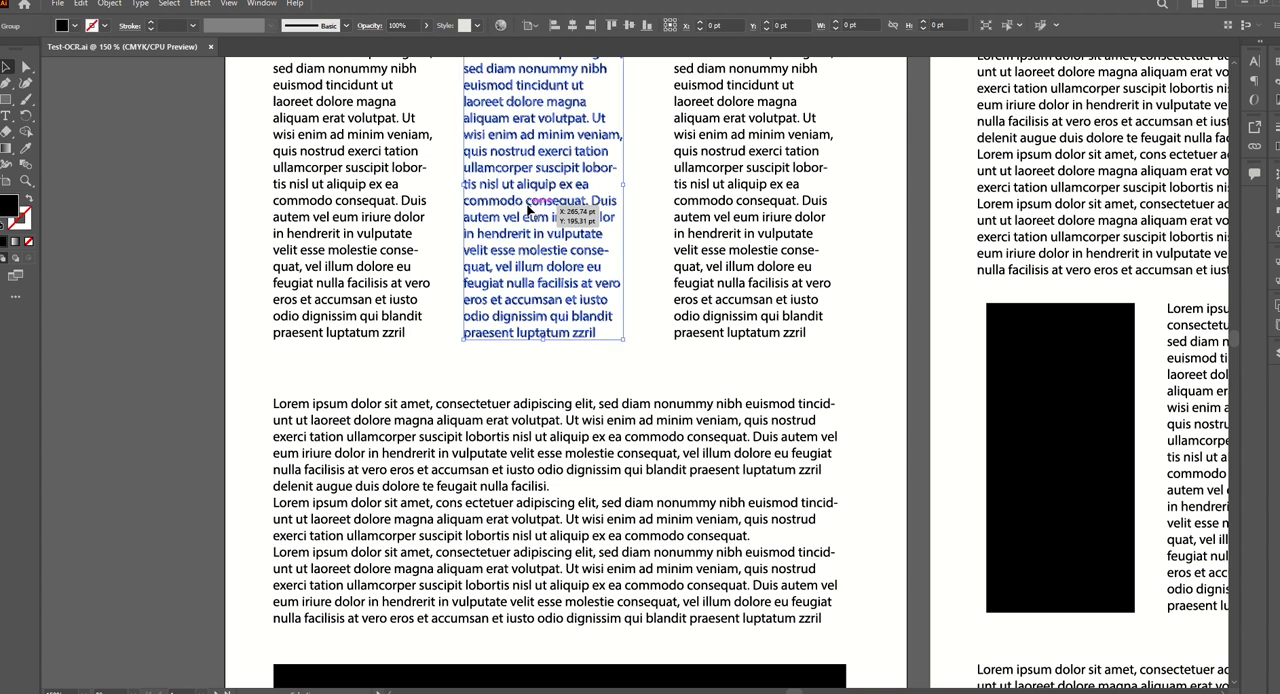
Select the text columns on the first artboard one after another to check what kind of objects they are.
click(413, 222)
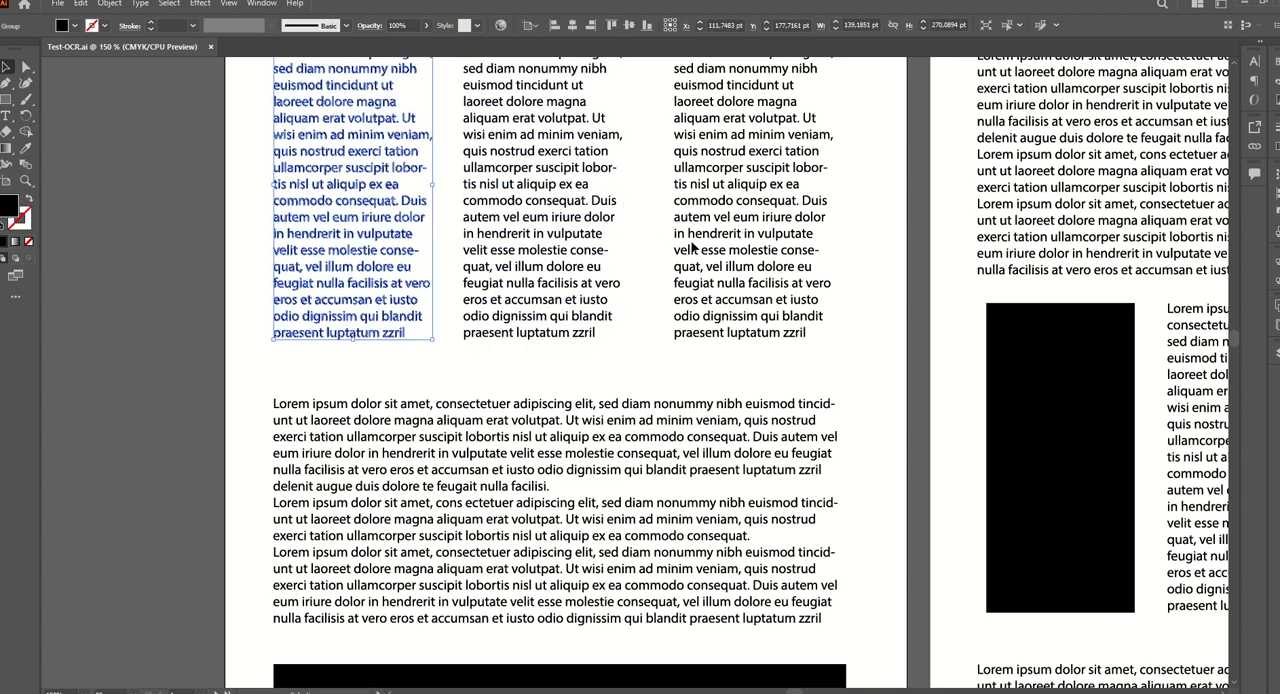
click(700, 243)
click(690, 287)
drag(690, 287, 690, 288)
Select all artwork, examine the text blocks in Outline view, and return to Preview.
key(ctrl+a)
scroll(490, 262, down, 2)
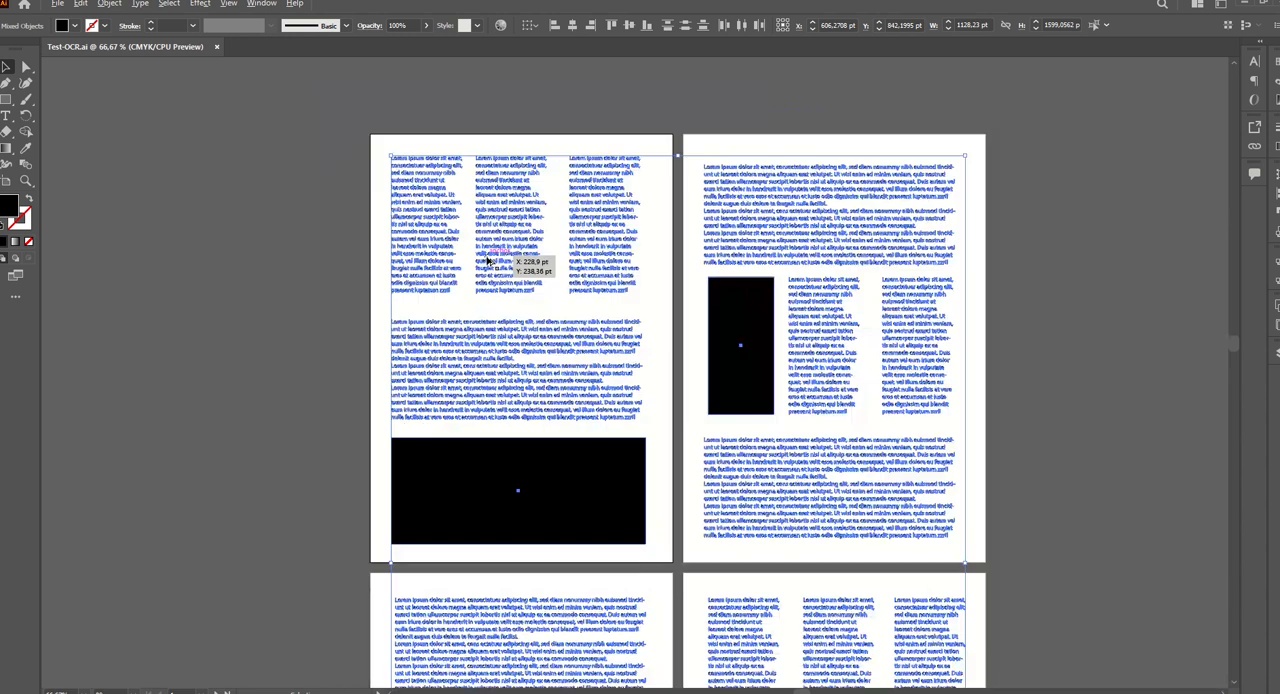
scroll(490, 262, down, 3)
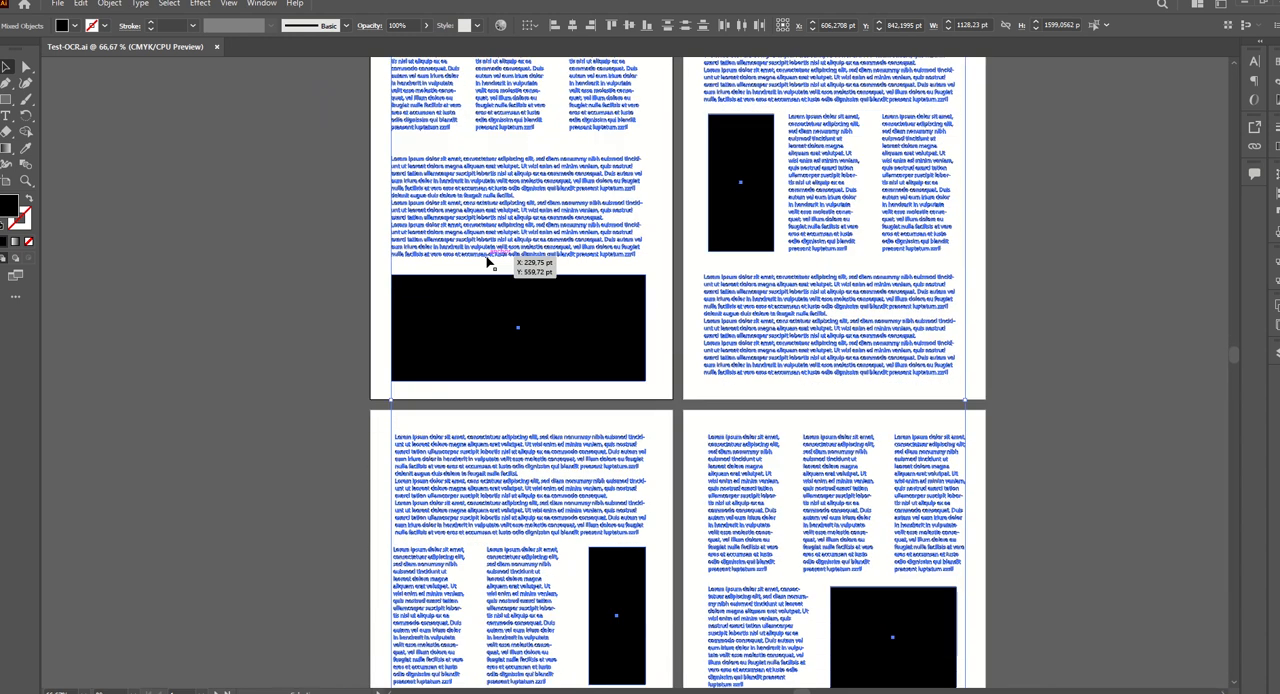
key(ctrl+shift+o)
key(ctrl+y)
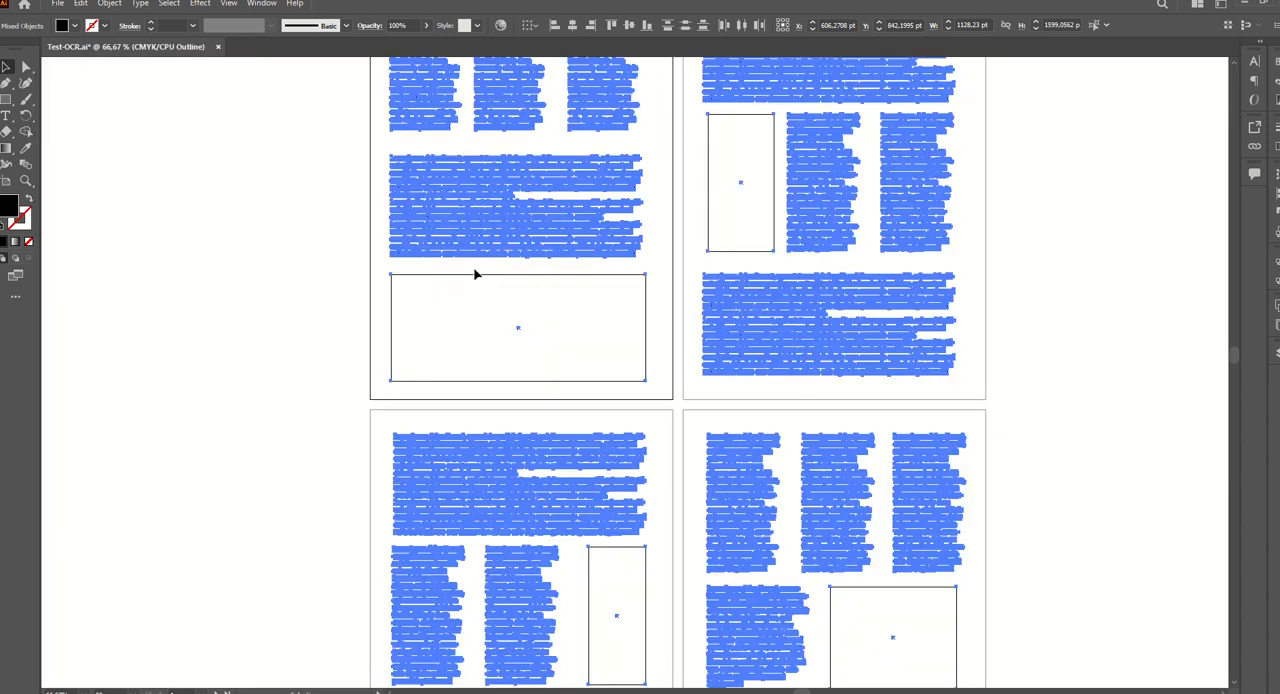
click(280, 268)
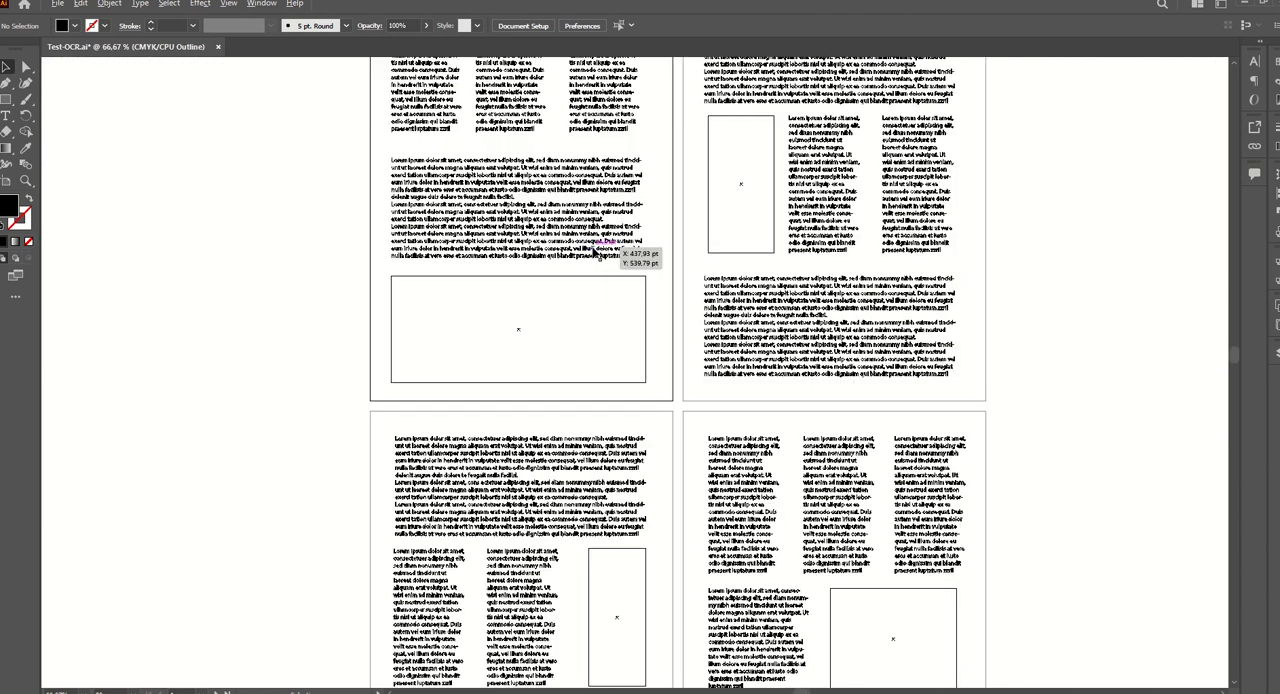
scroll(596, 256, up, 10)
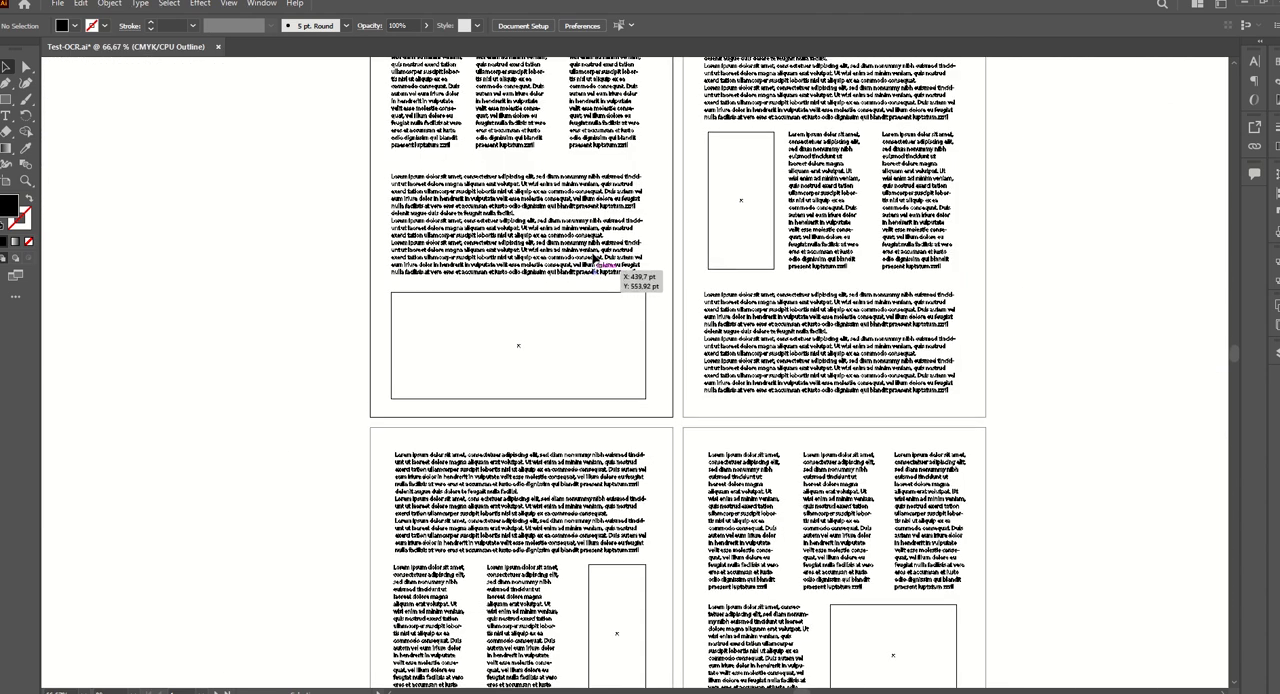
scroll(417, 206, up, 1)
scroll(417, 206, up, 1)
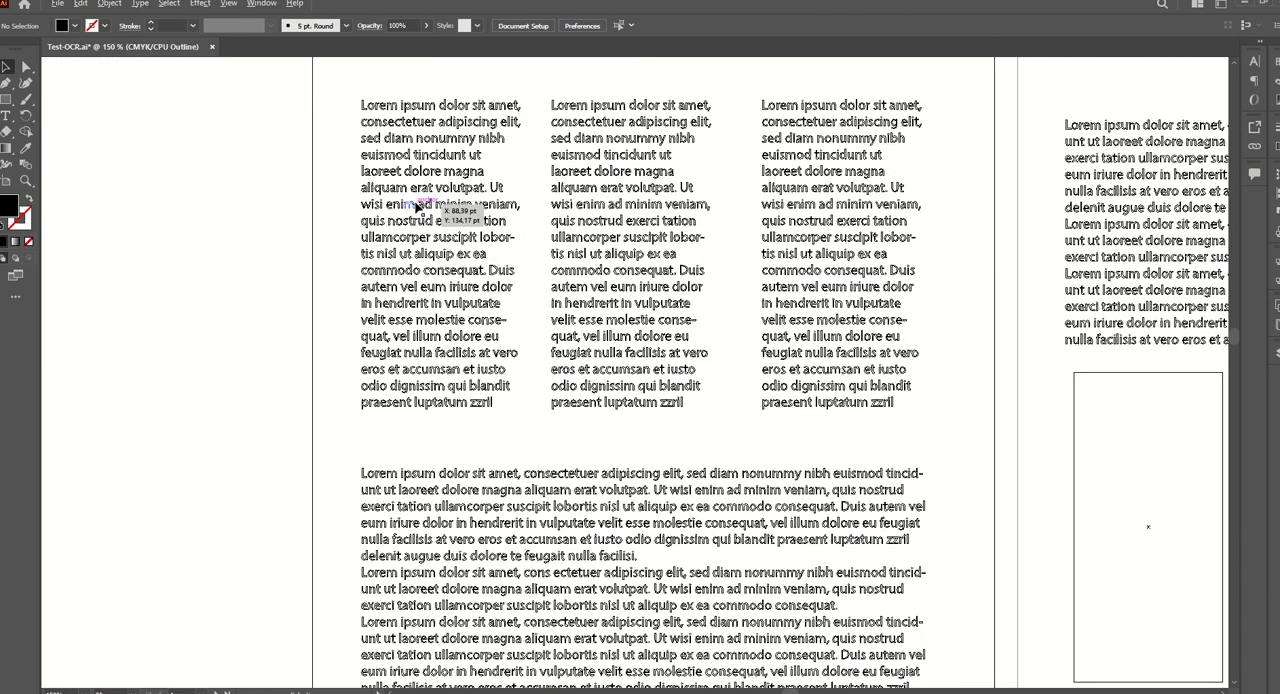
scroll(380, 230, up, 1)
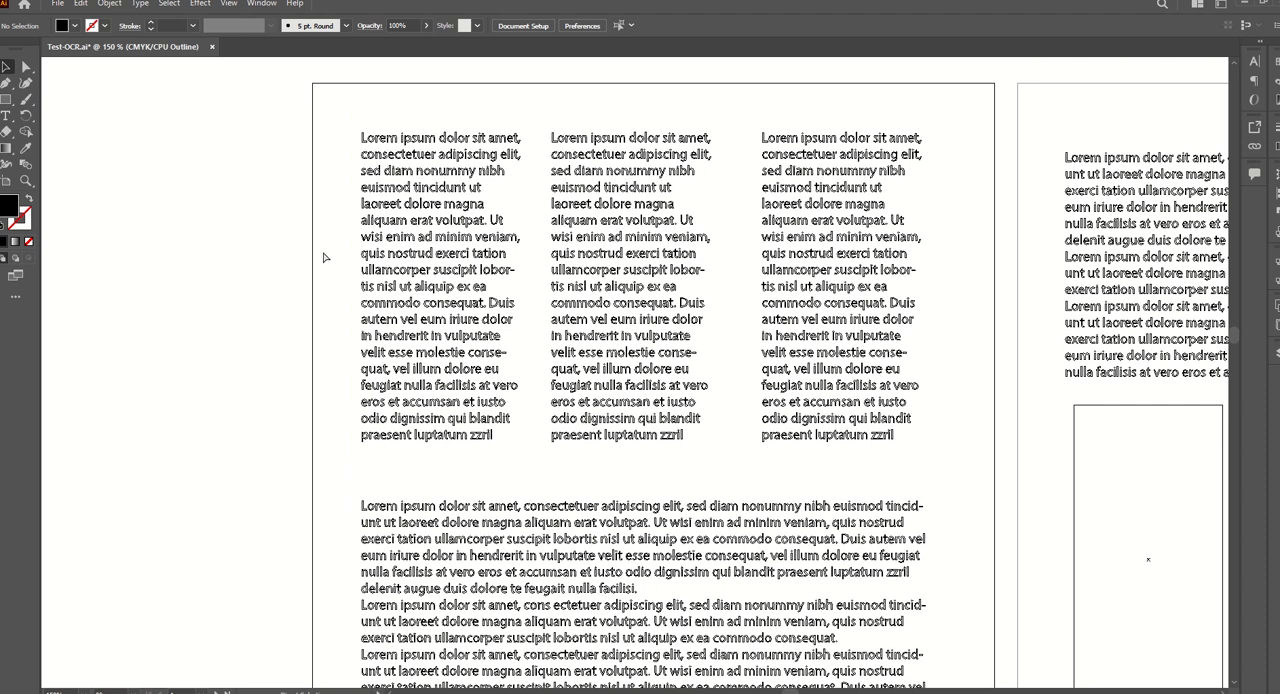
key(ctrl+y)
Try to recognize the first text column with the ILL-OCR-2.0.3 script, using English and German as languages.
drag(349, 128, 535, 459)
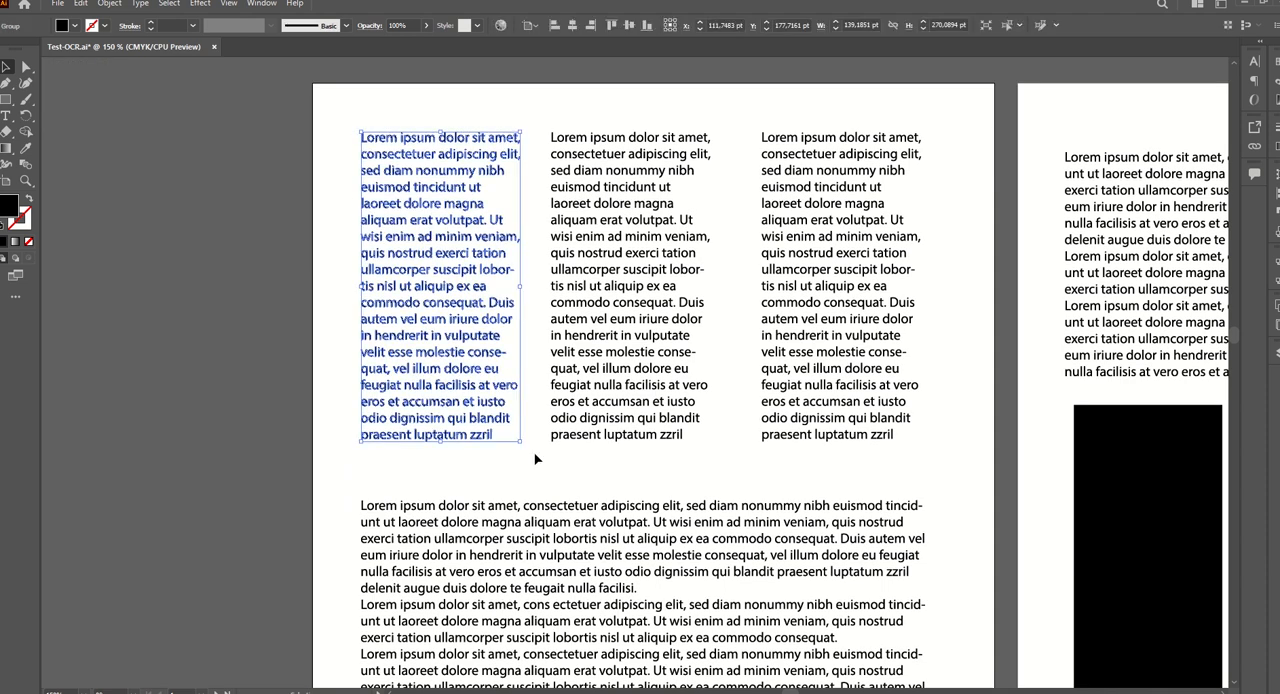
click(63, 6)
mouse_move(100, 316)
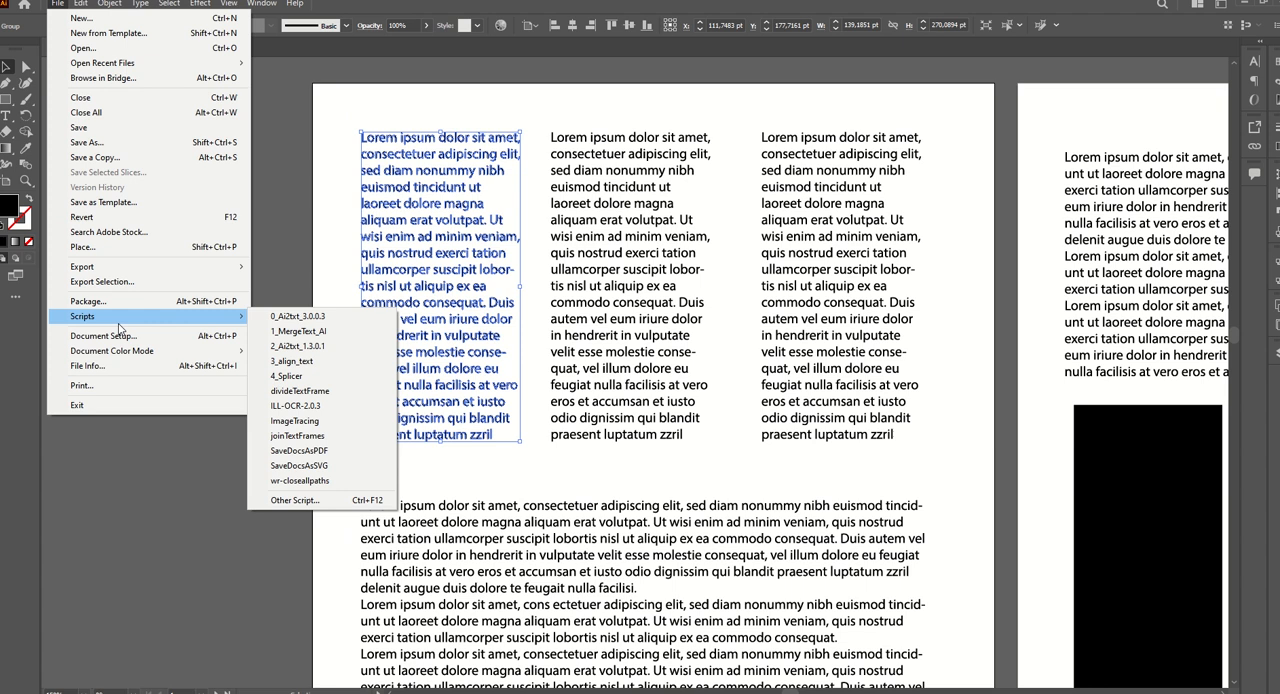
click(296, 405)
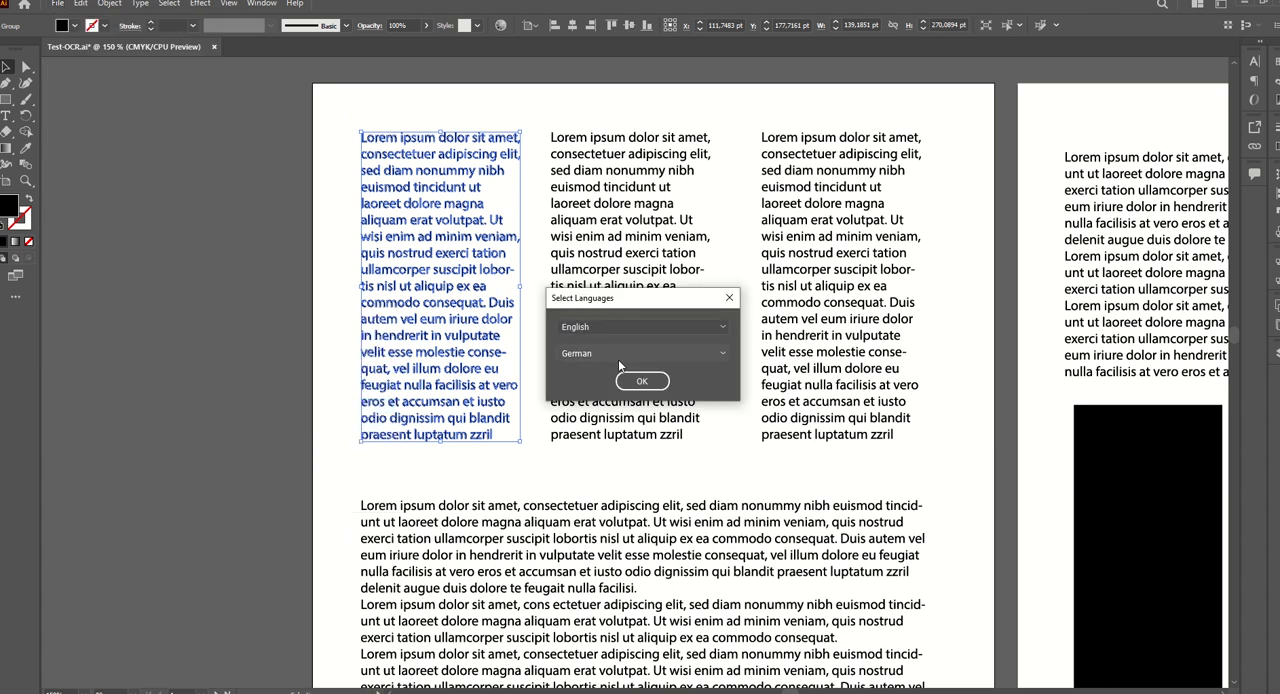
click(588, 326)
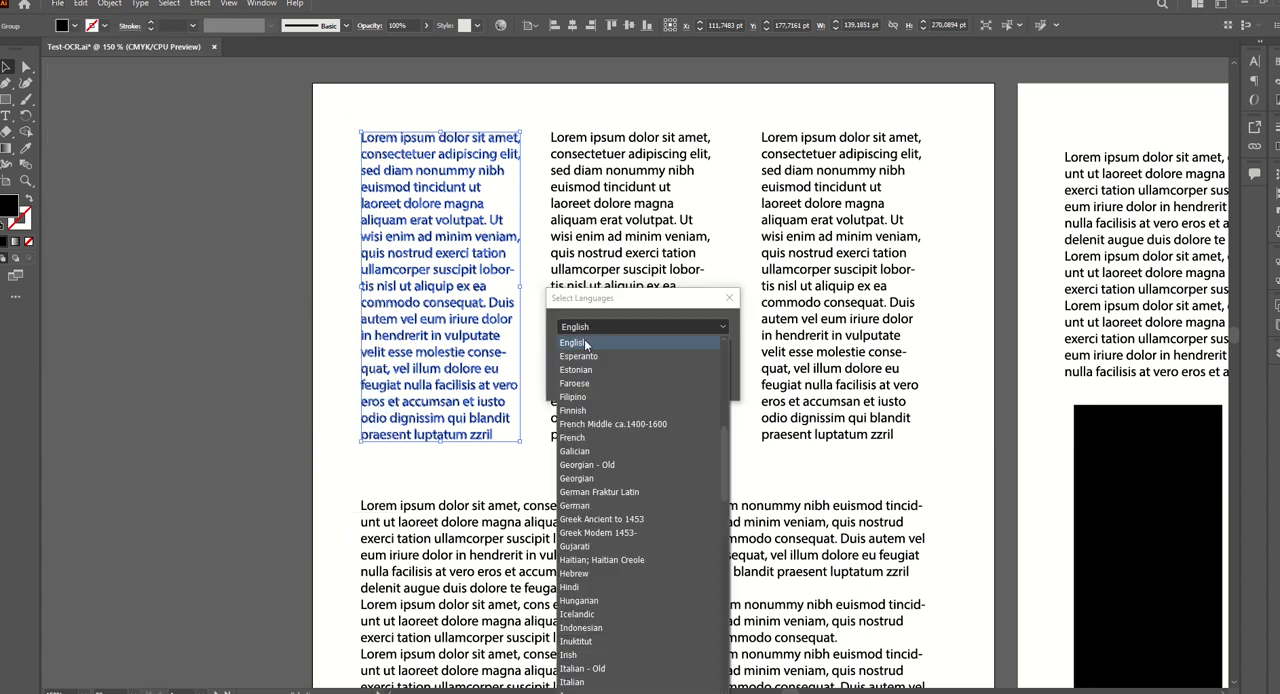
click(585, 343)
click(618, 354)
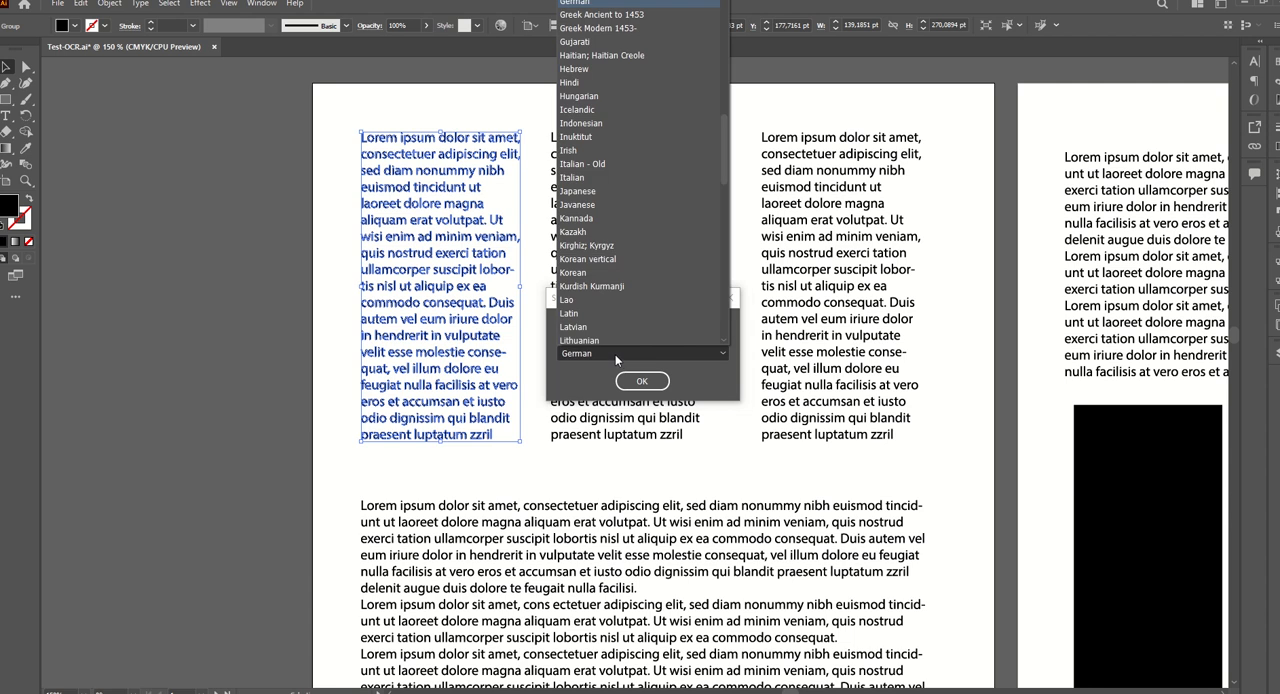
click(584, 3)
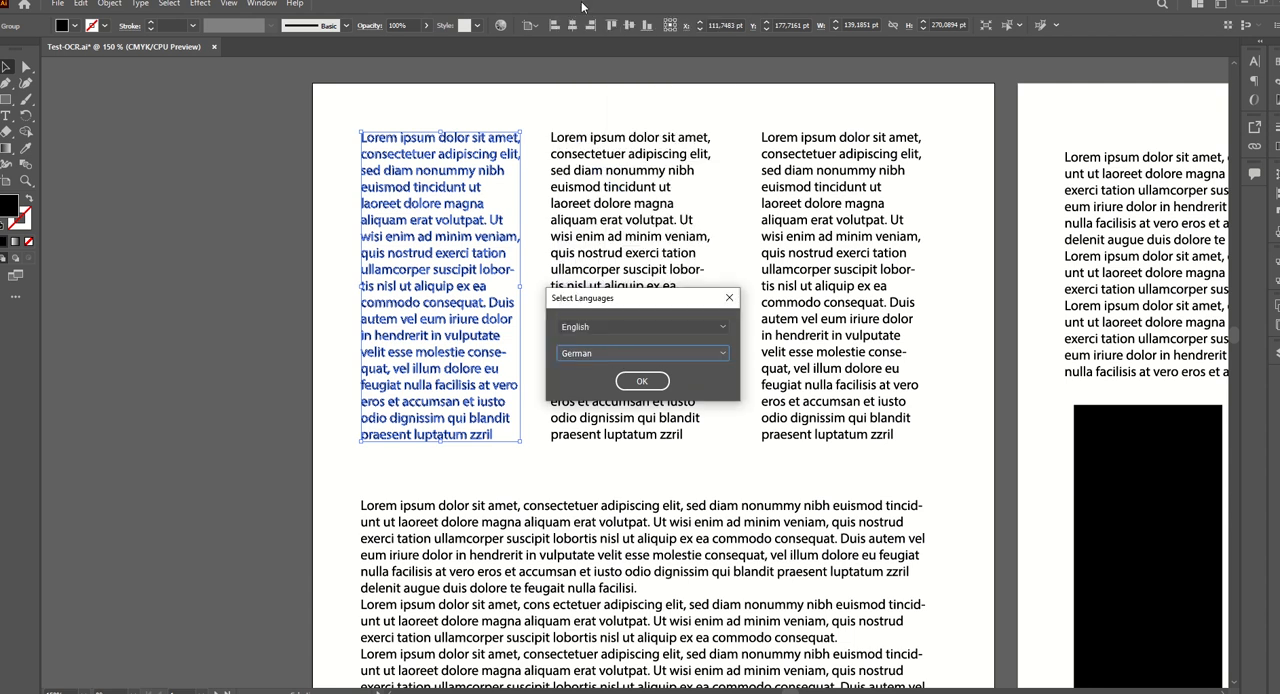
click(641, 381)
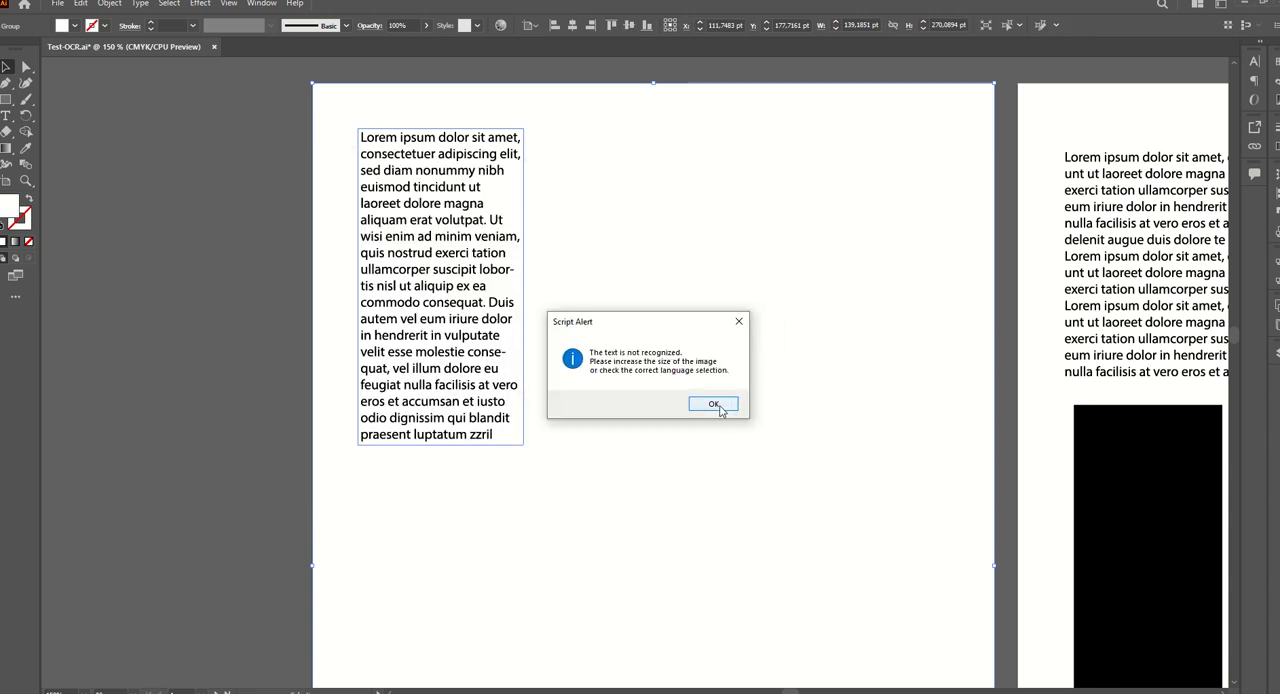
Agree to change the recognition languages and confirm English and German as the pair.
click(719, 410)
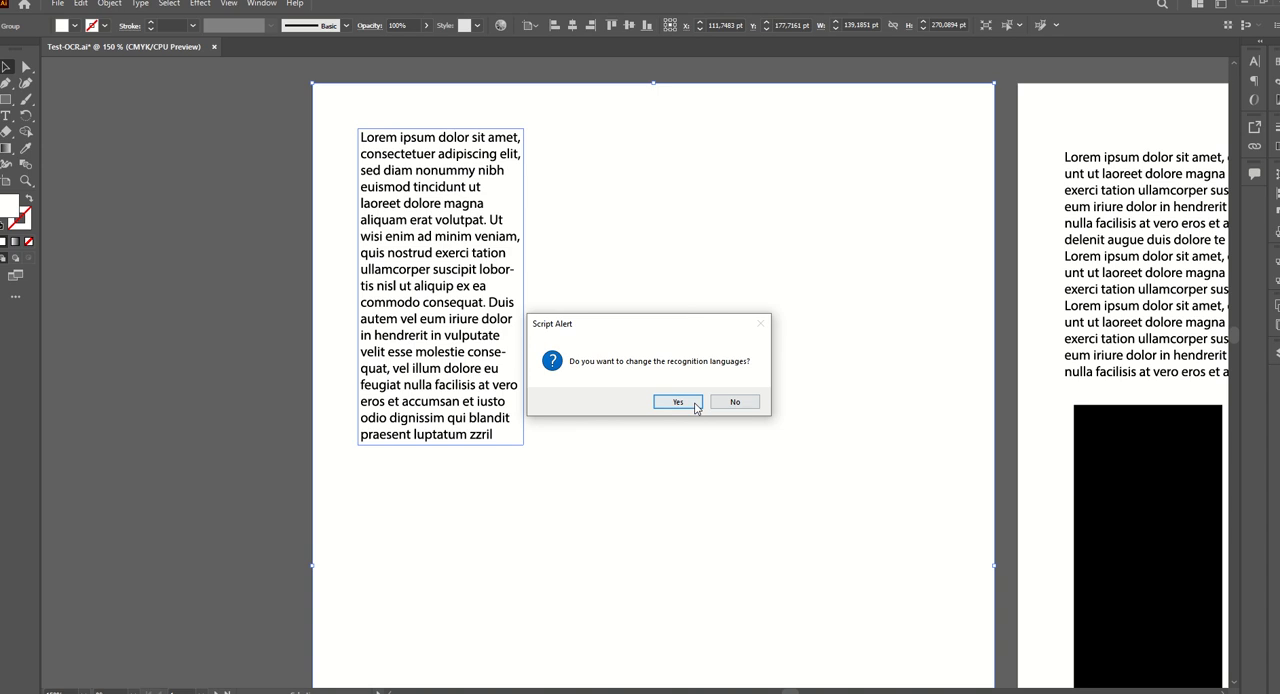
click(697, 408)
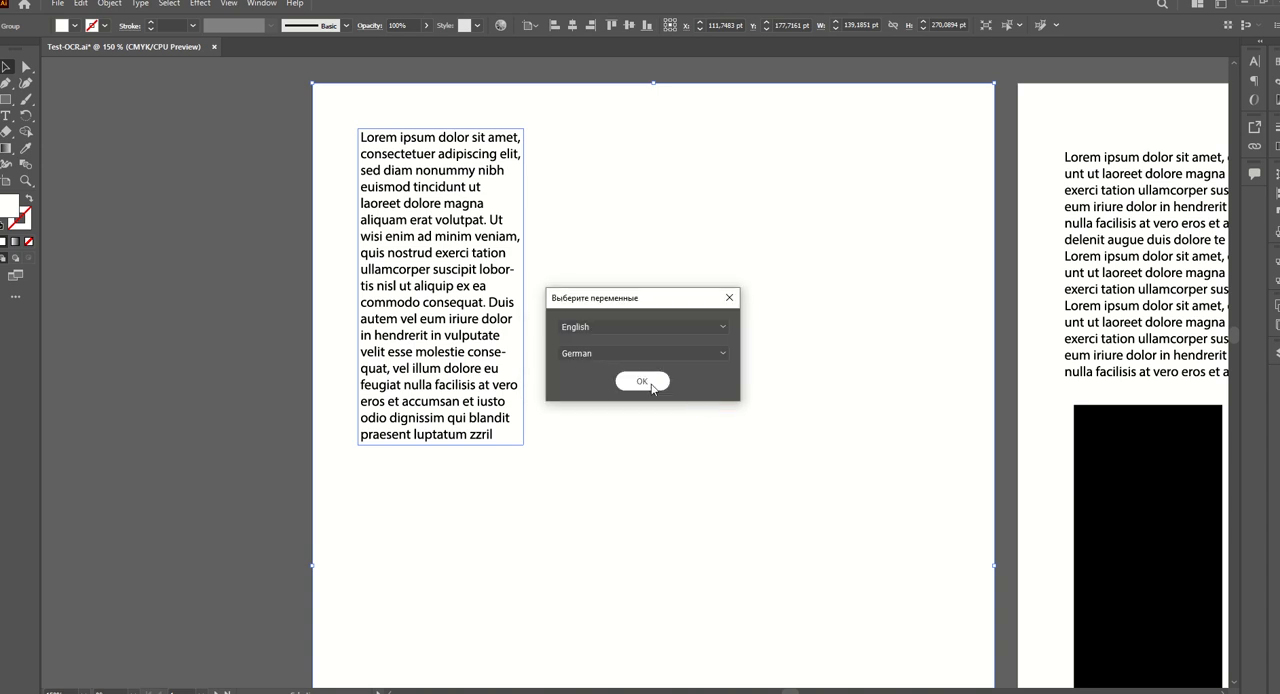
click(652, 385)
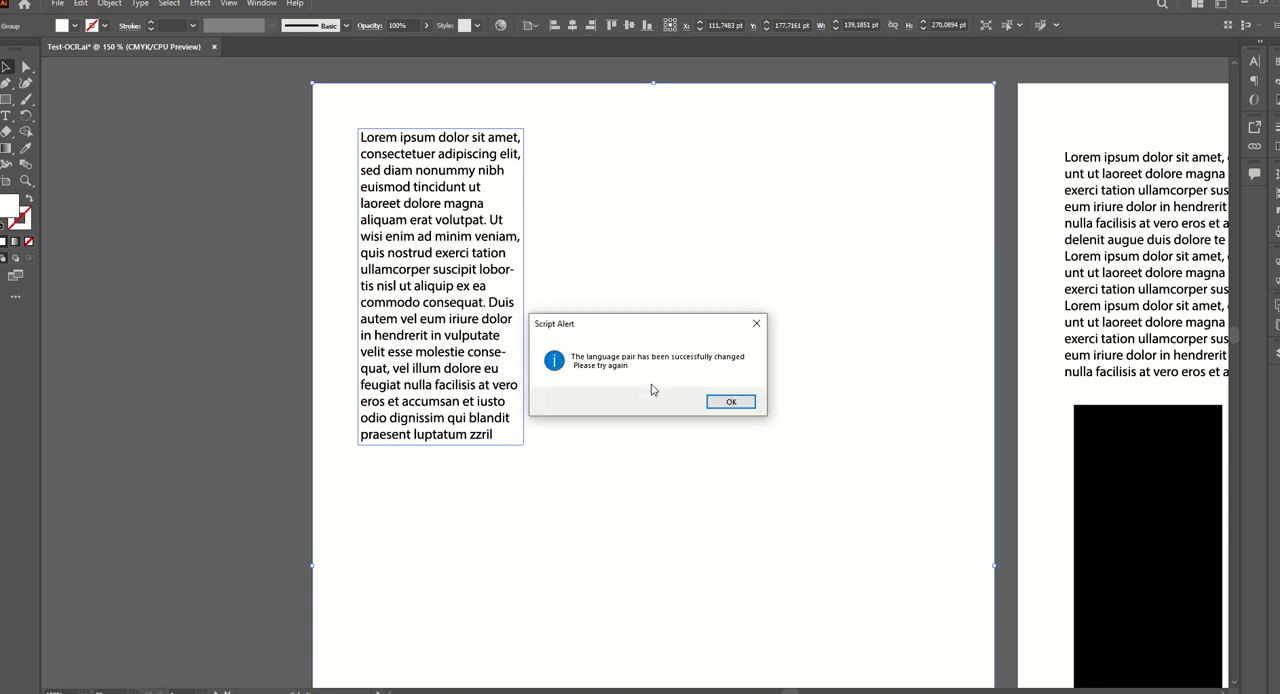
click(714, 403)
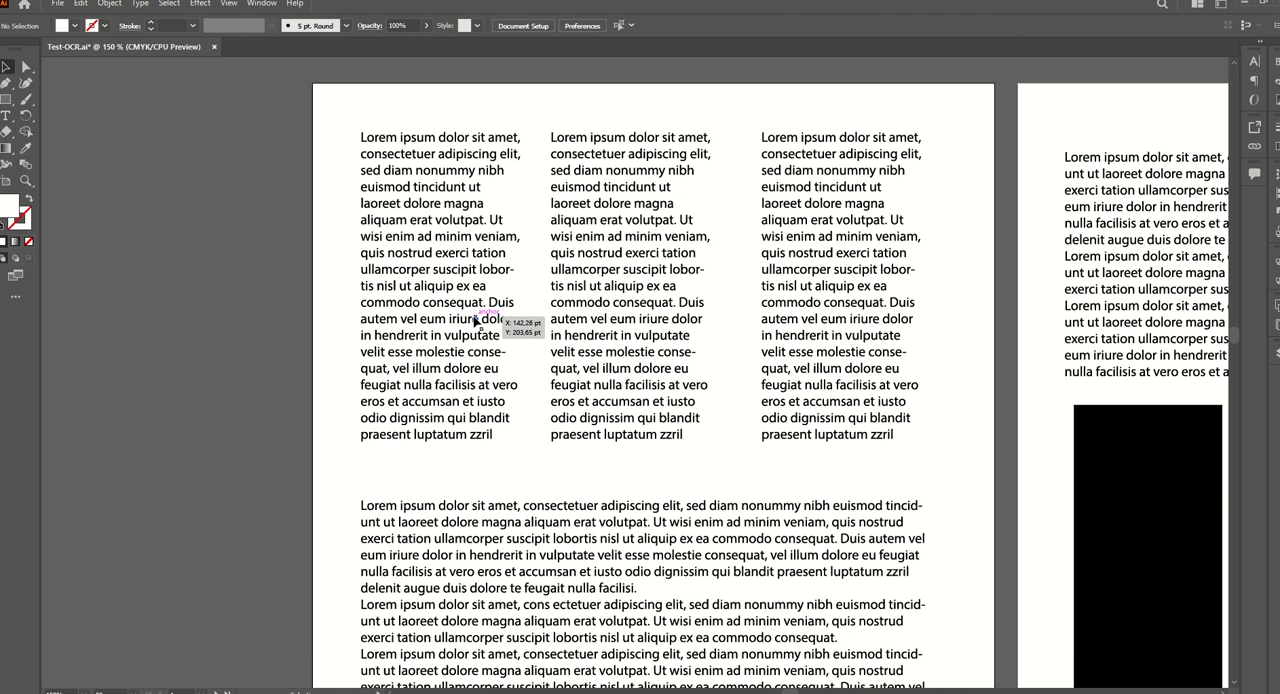
Run the ILL-OCR-2.0.3 script again on the first text column and let Tesseract finish the recognition.
click(476, 333)
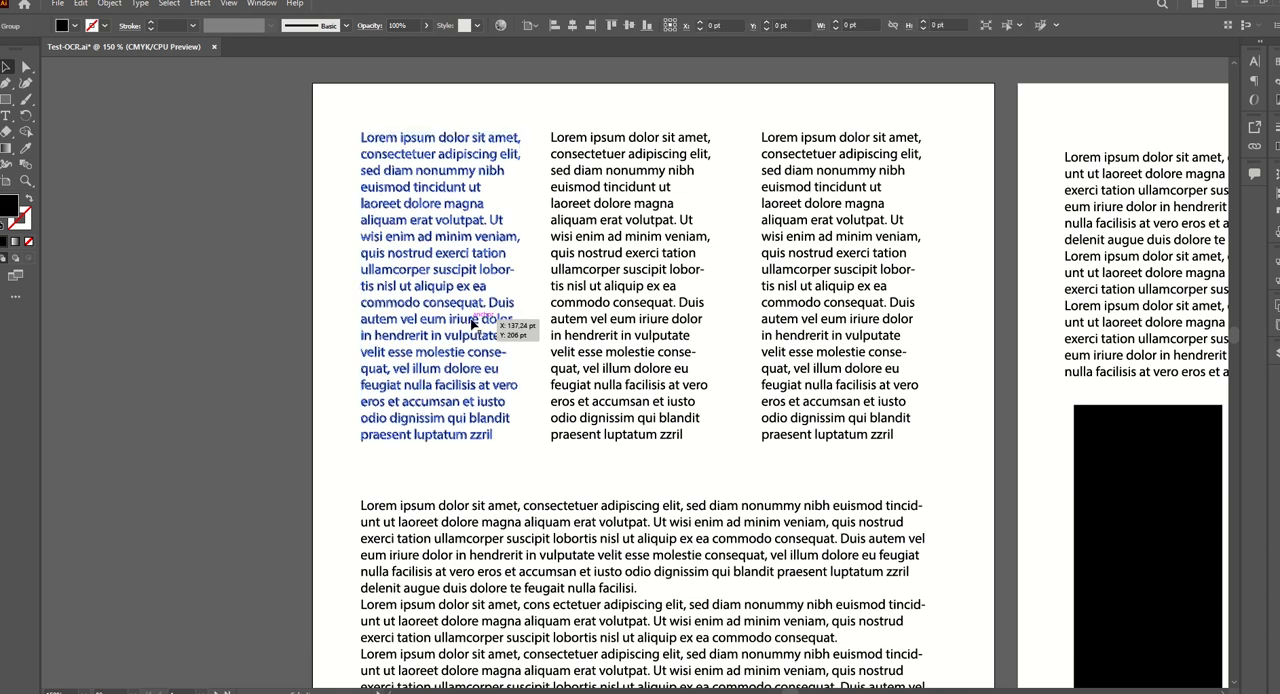
click(58, 4)
mouse_move(150, 316)
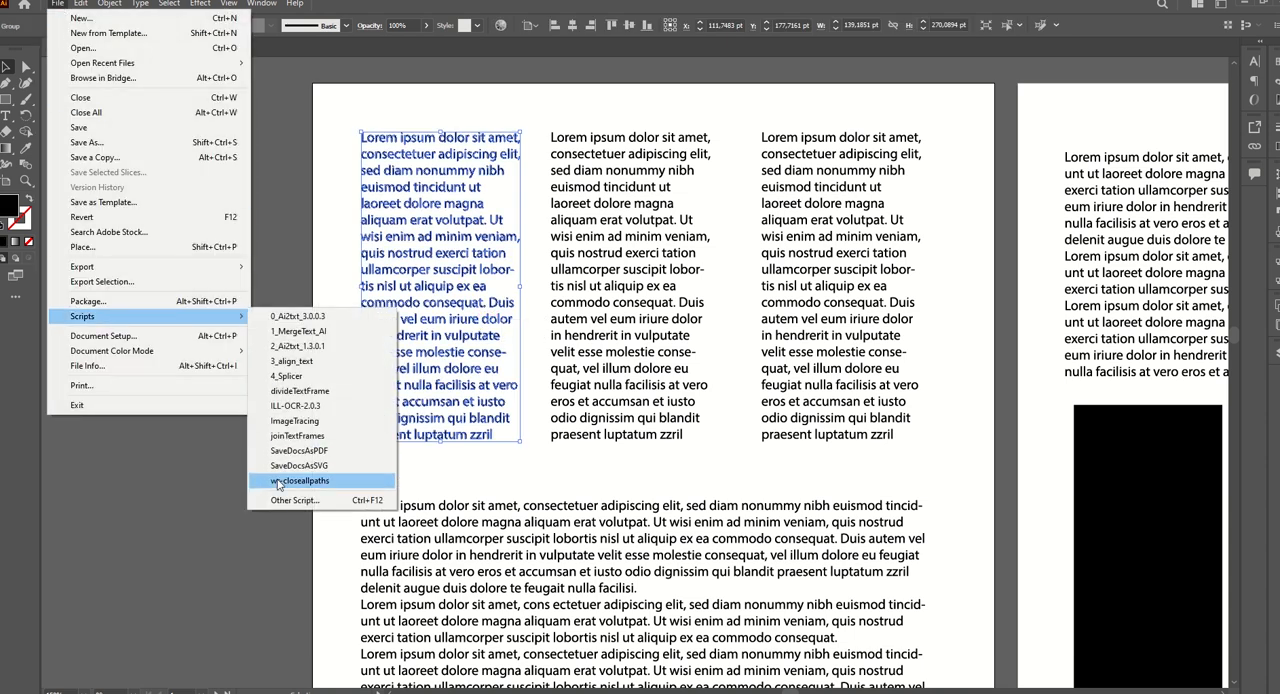
click(296, 406)
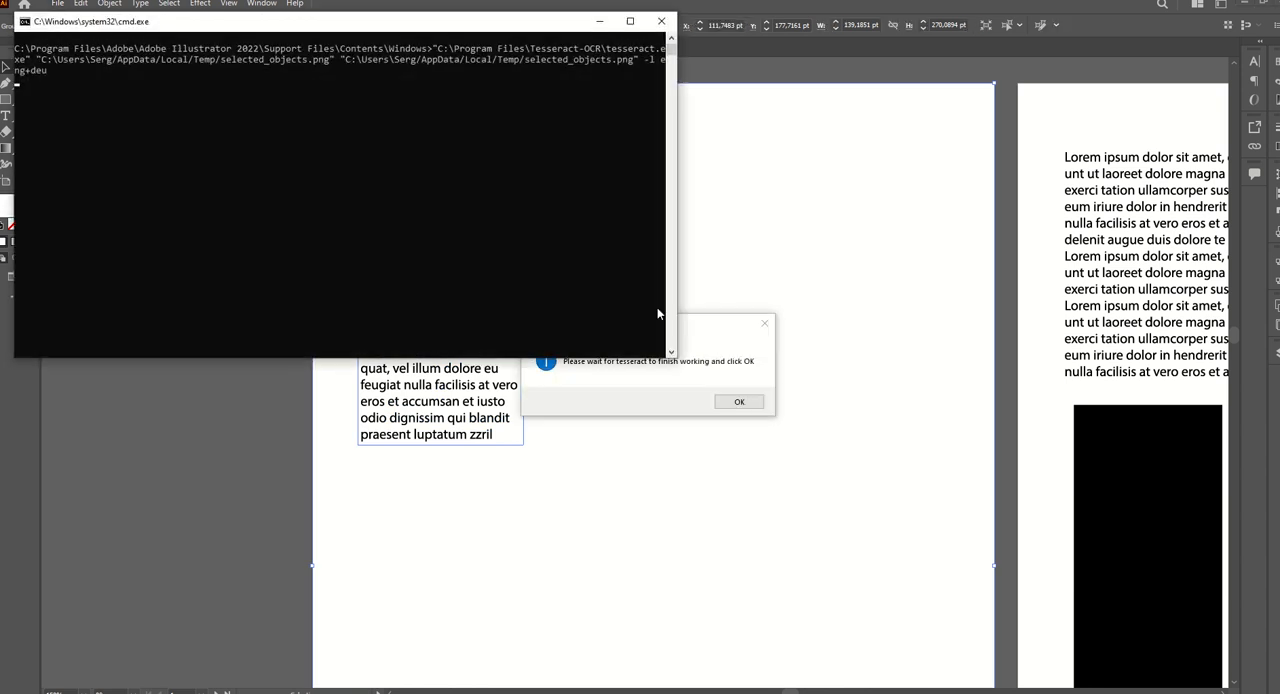
click(737, 402)
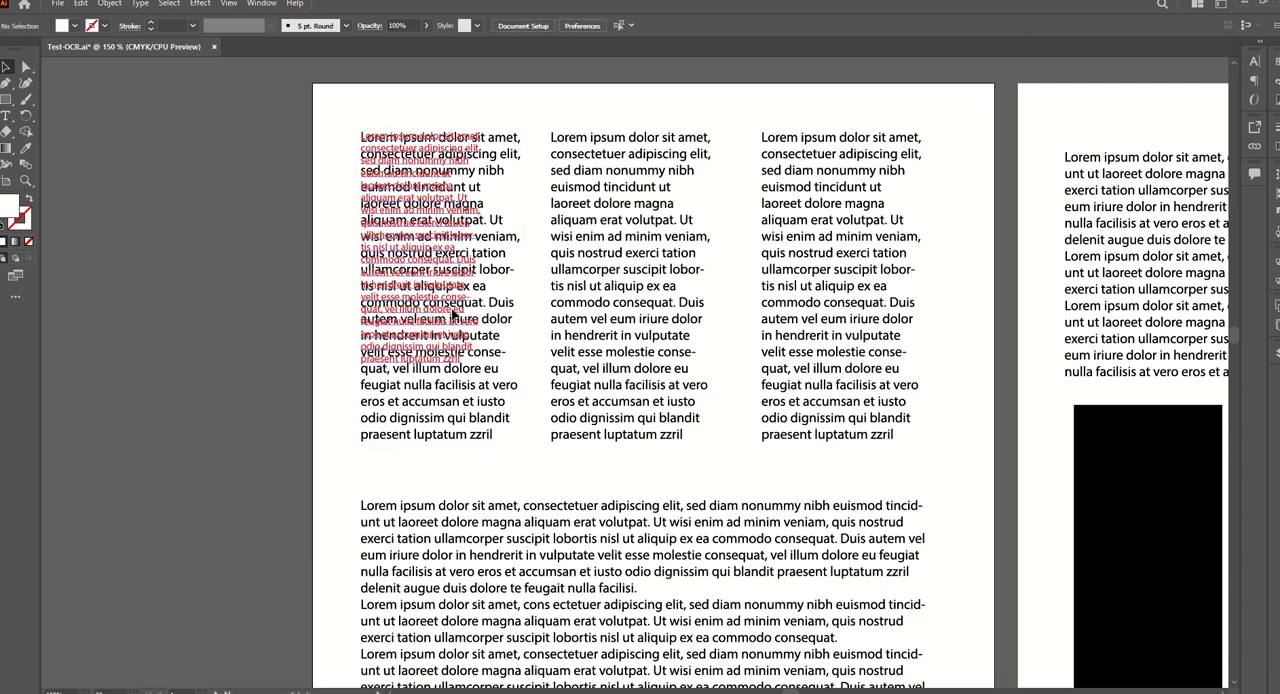
Set the font size of all the red recognized text in the first column to 12 pt.
double_click(452, 314)
key(ctrl+a)
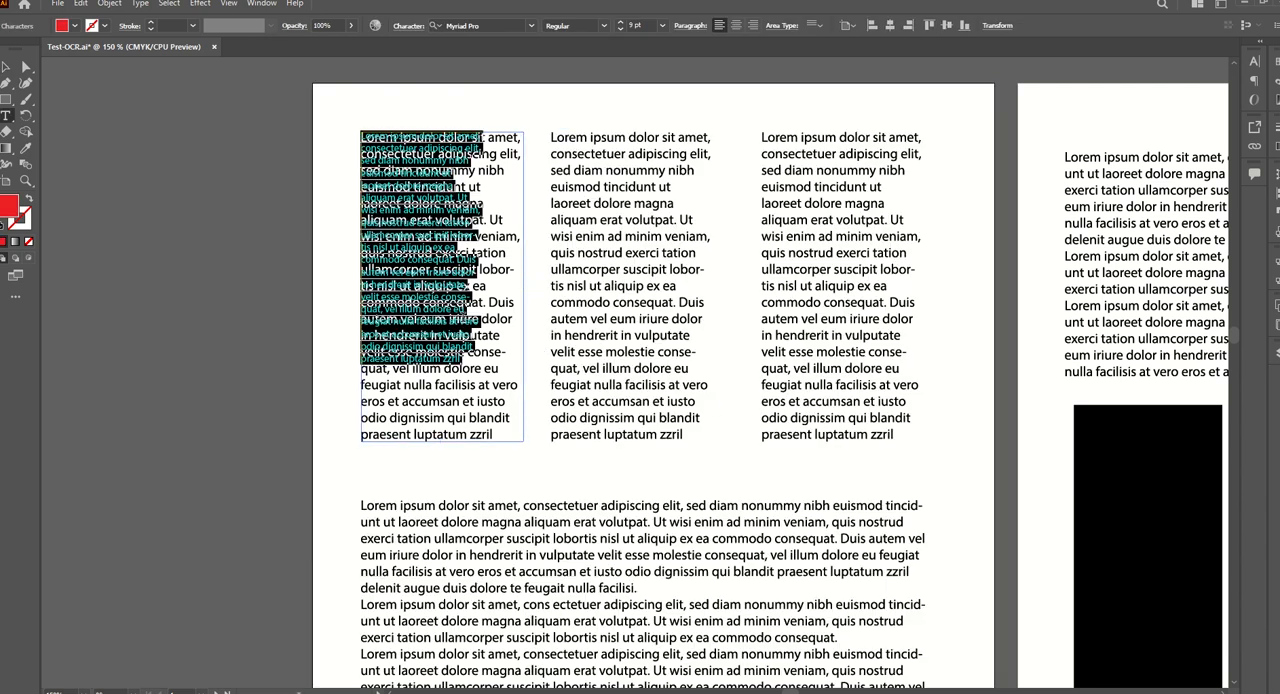
click(621, 22)
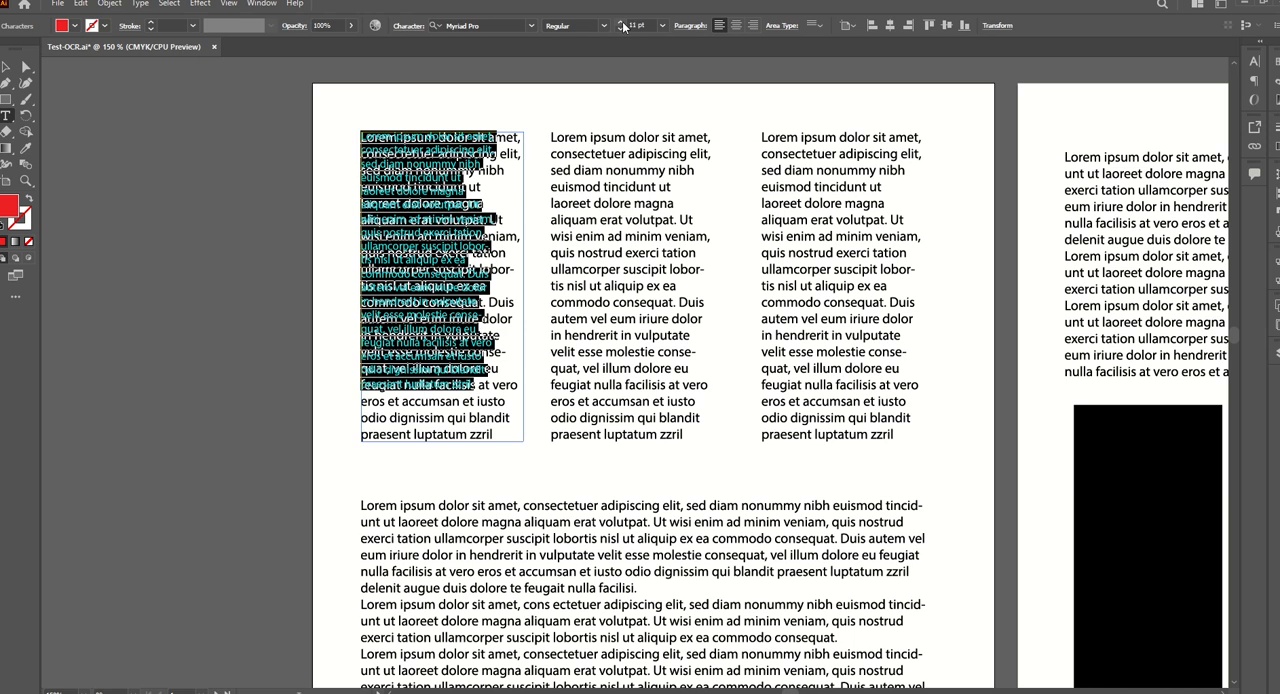
click(621, 22)
click(621, 22)
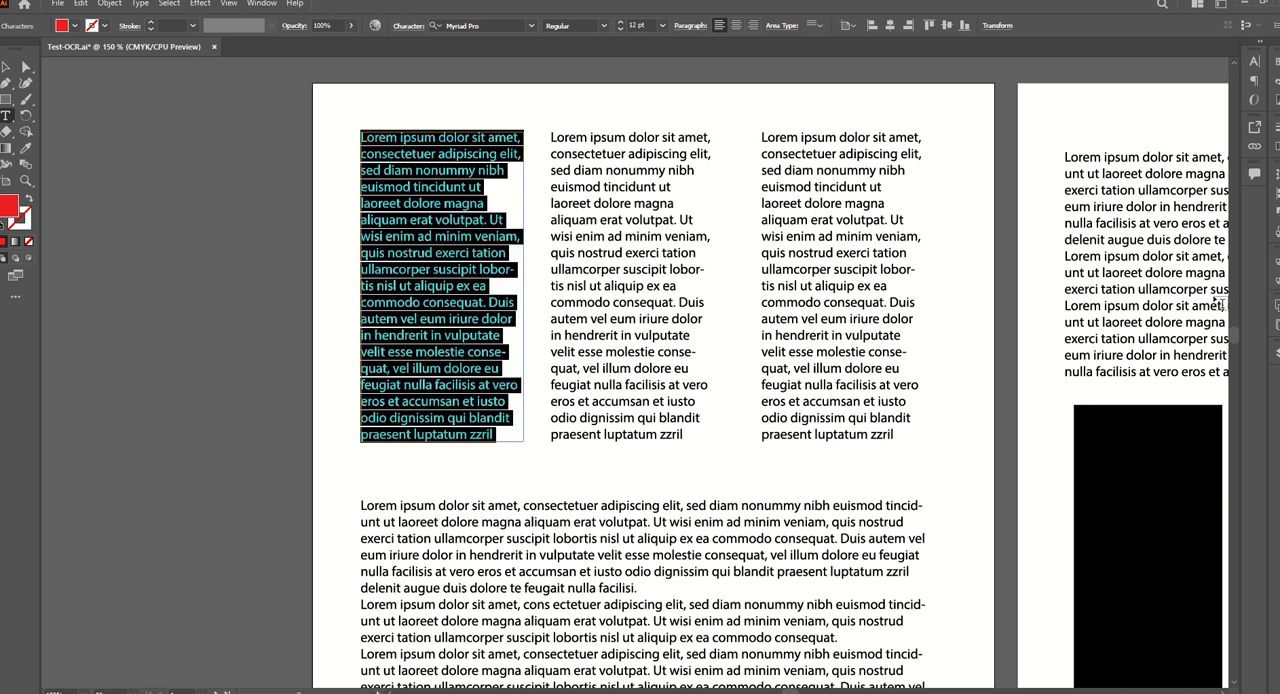
Redefine the OCR_STYLE paragraph style from the resized text and leave text editing.
click(1276, 279)
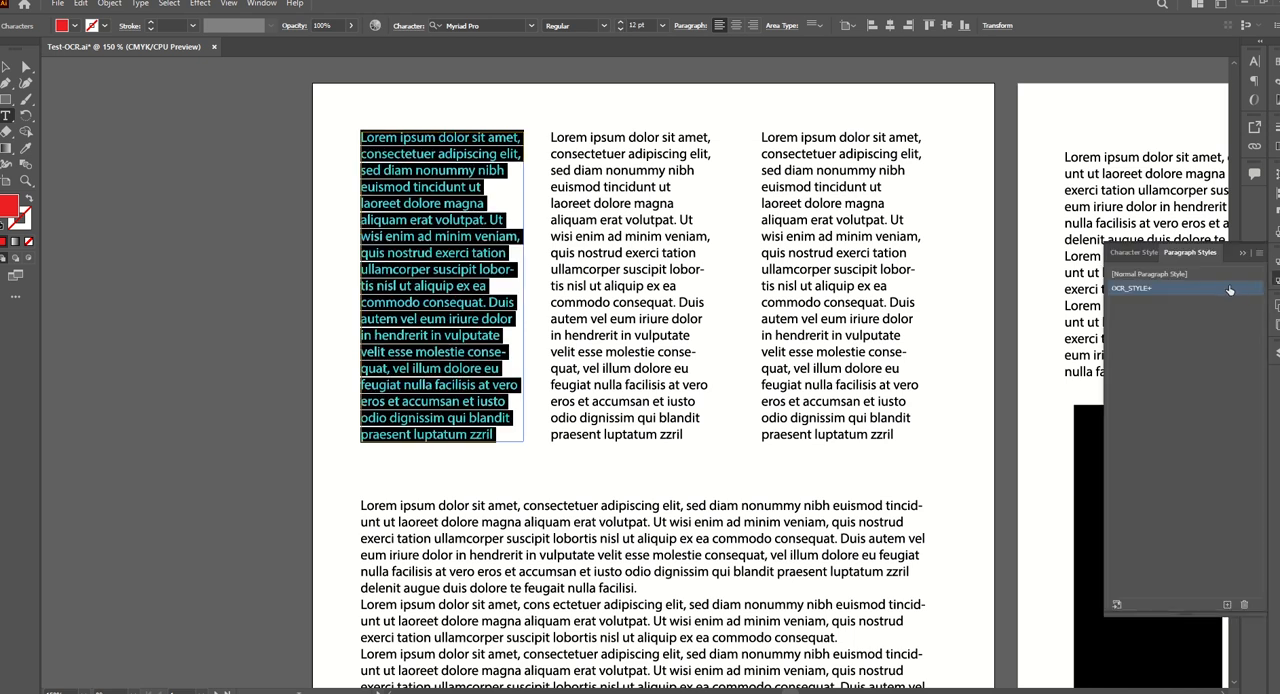
click(1258, 255)
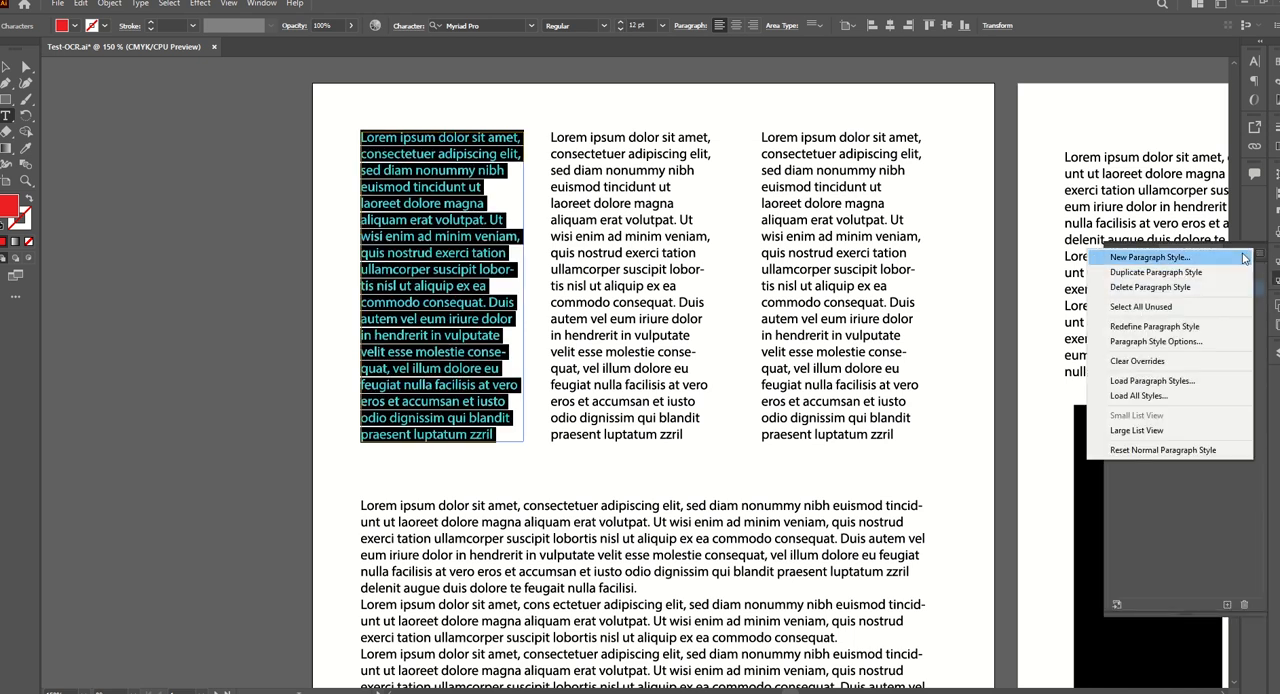
click(1153, 327)
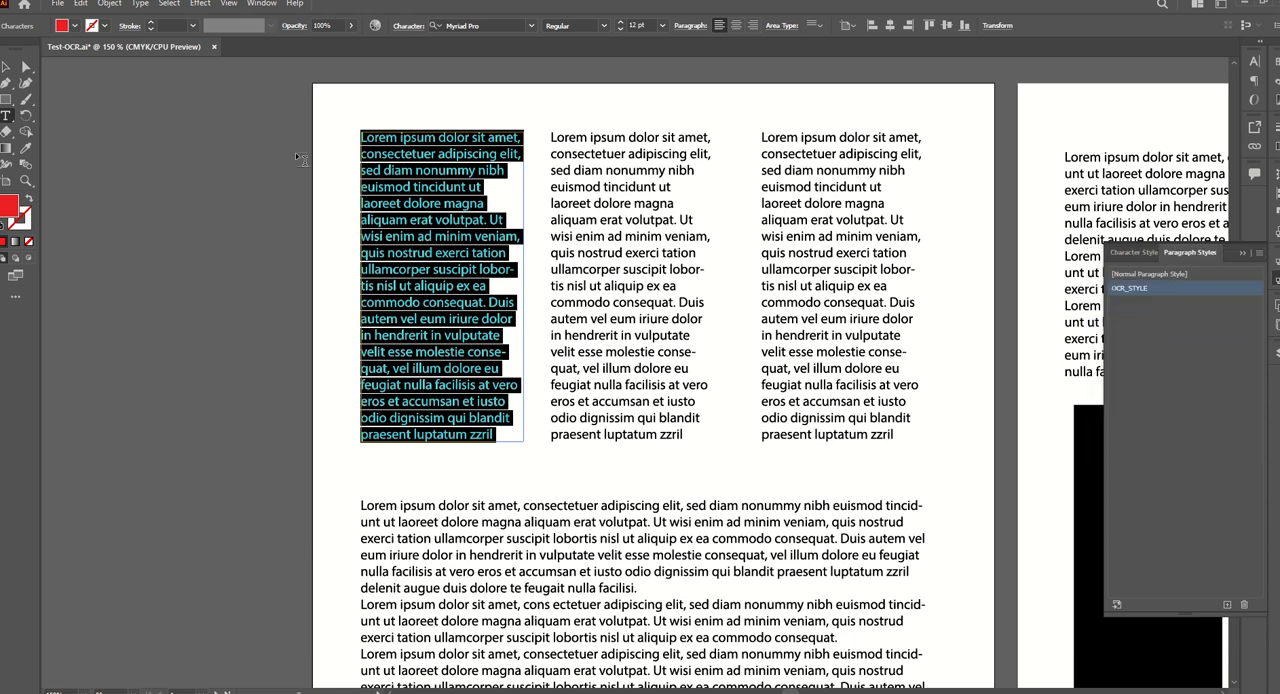
click(7, 67)
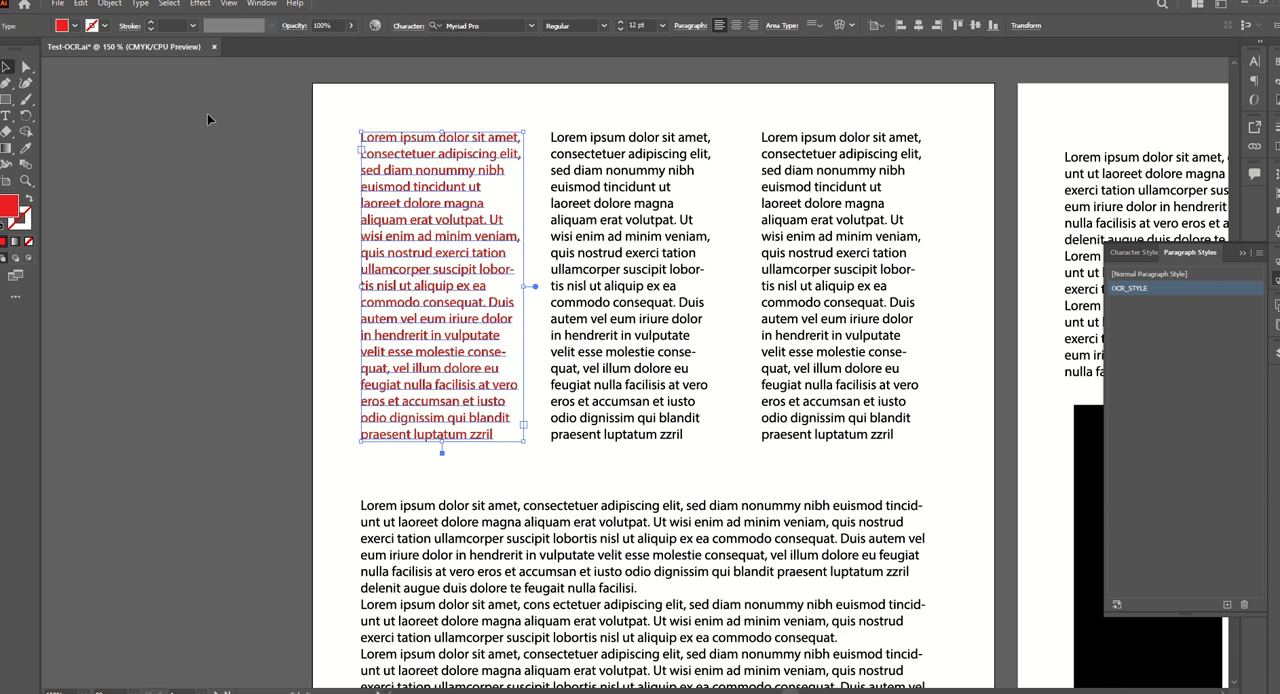
Recognize the second text column with the ILL-OCR-2.0.3 script, letting Tesseract finish.
click(549, 127)
drag(537, 128, 731, 453)
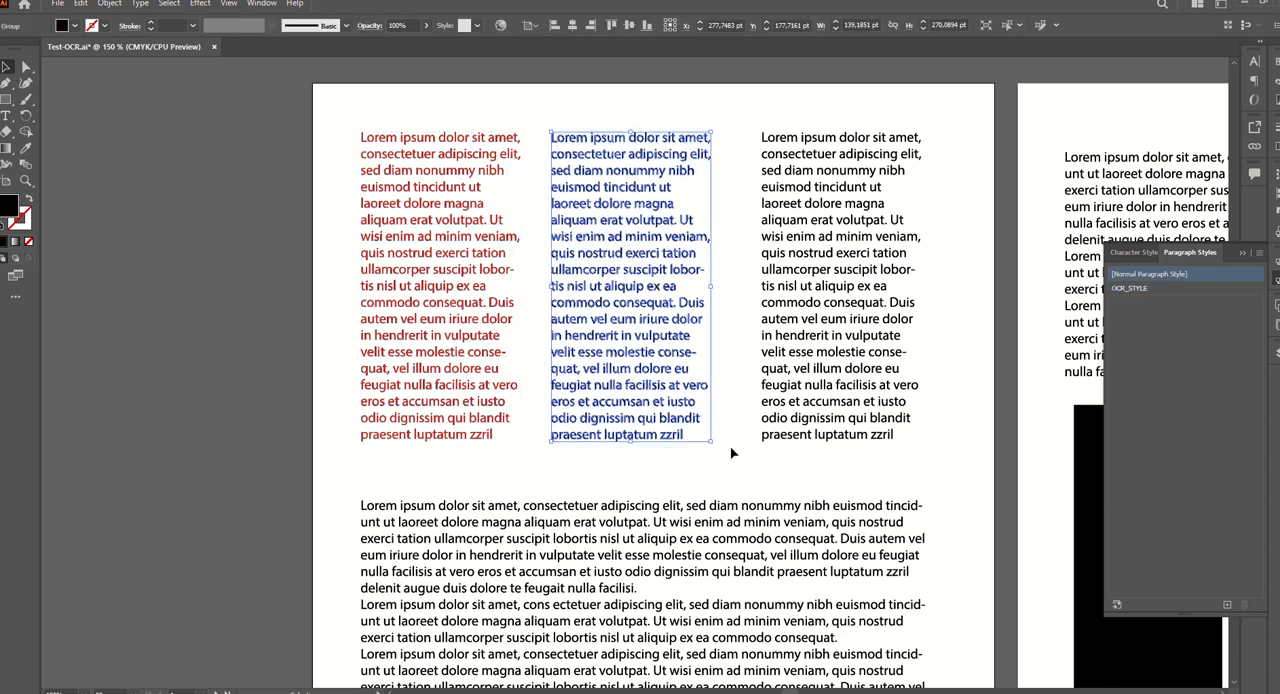
click(58, 4)
mouse_move(114, 323)
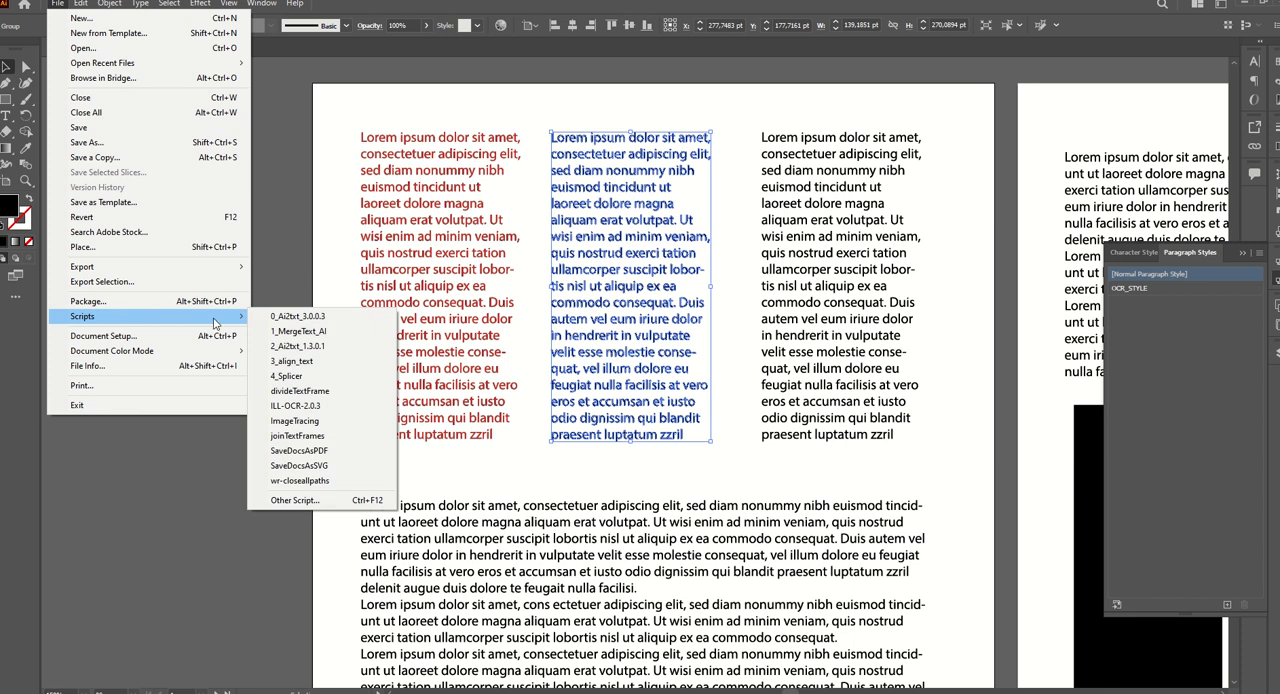
click(318, 407)
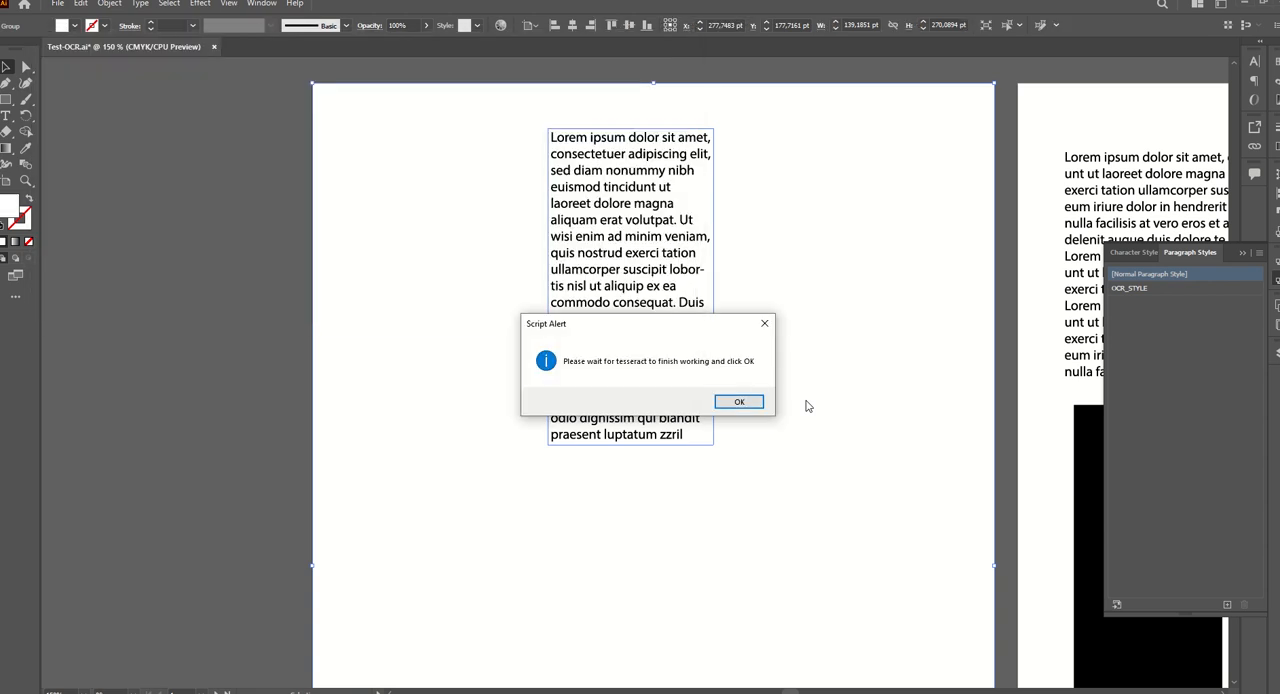
click(756, 402)
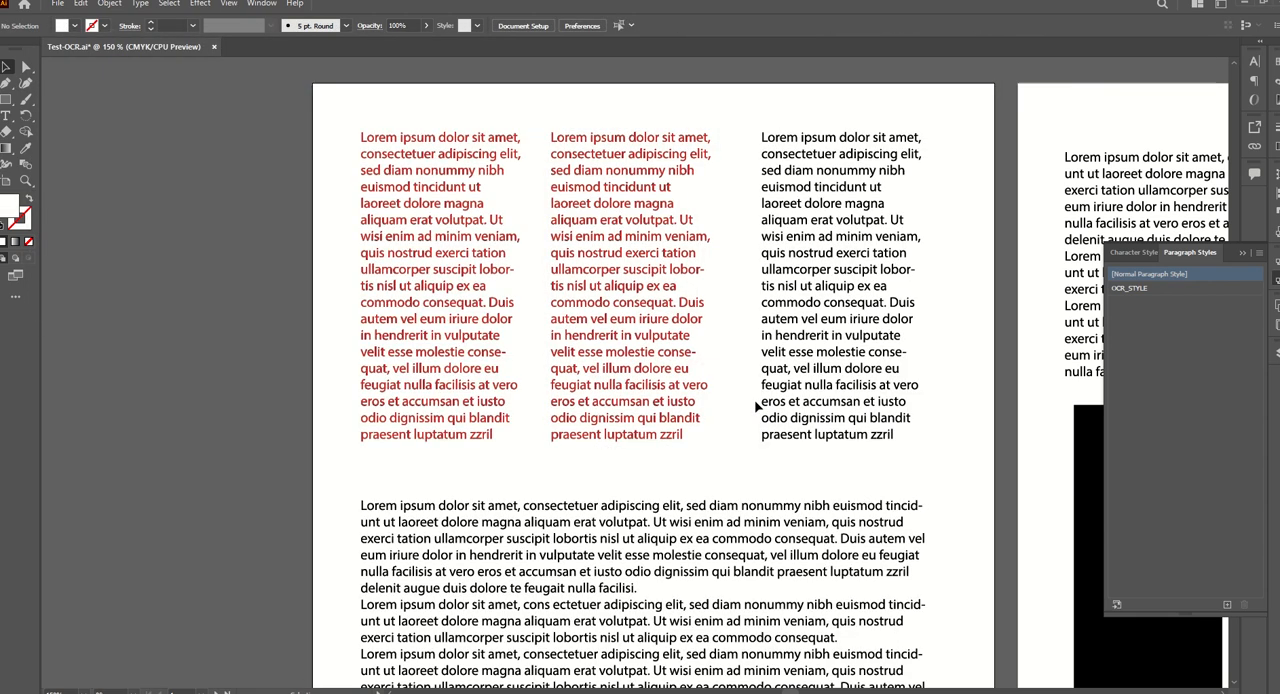
Recognize the third text column on the first page with the ILL-OCR-2.0.3 script, letting Tesseract finish.
drag(756, 130, 945, 452)
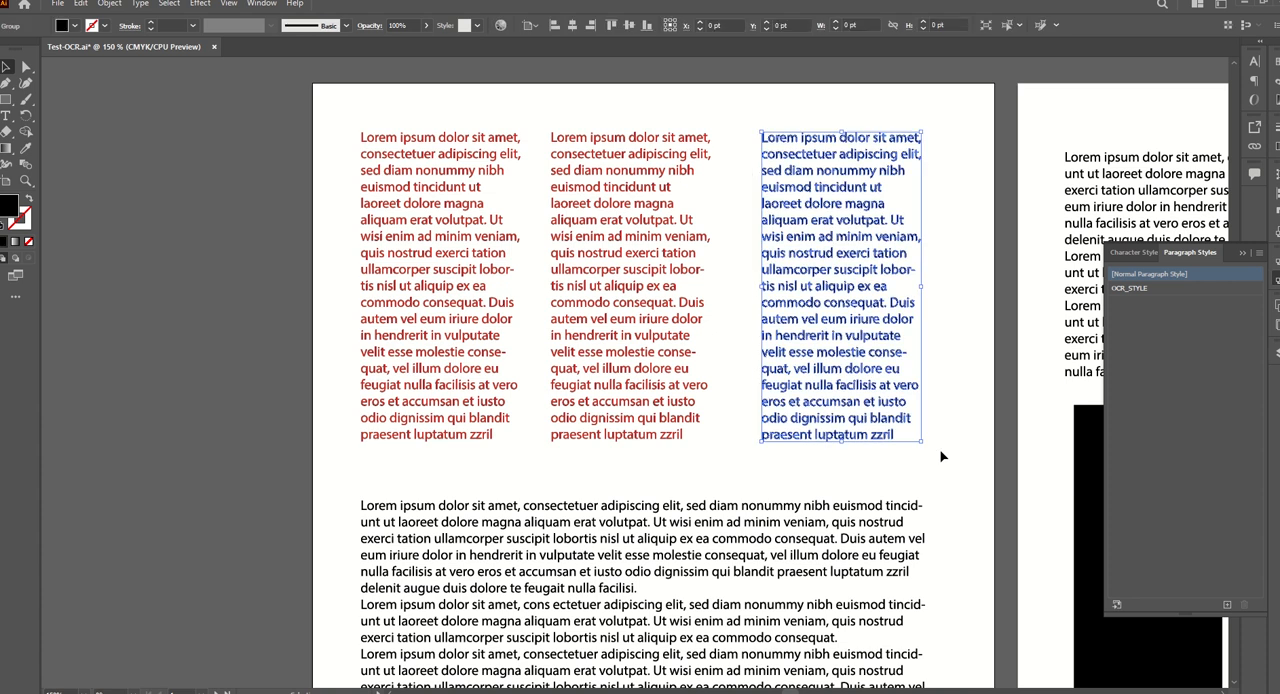
click(58, 4)
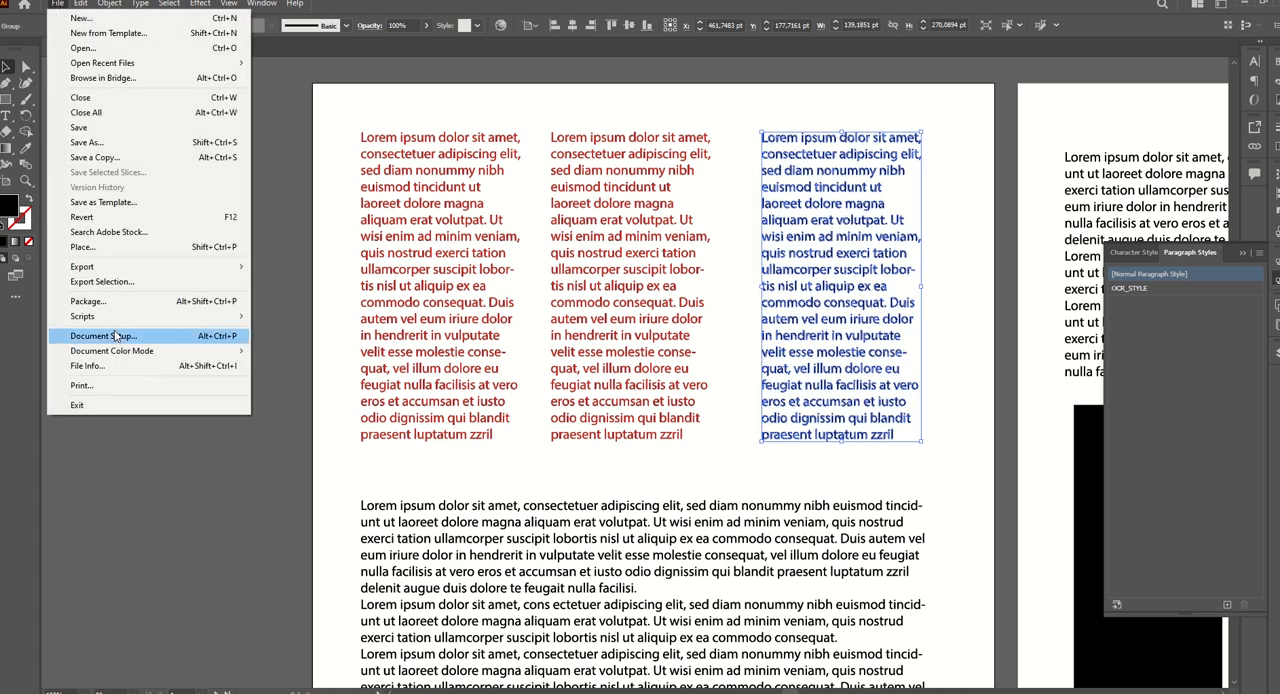
mouse_move(238, 317)
click(292, 405)
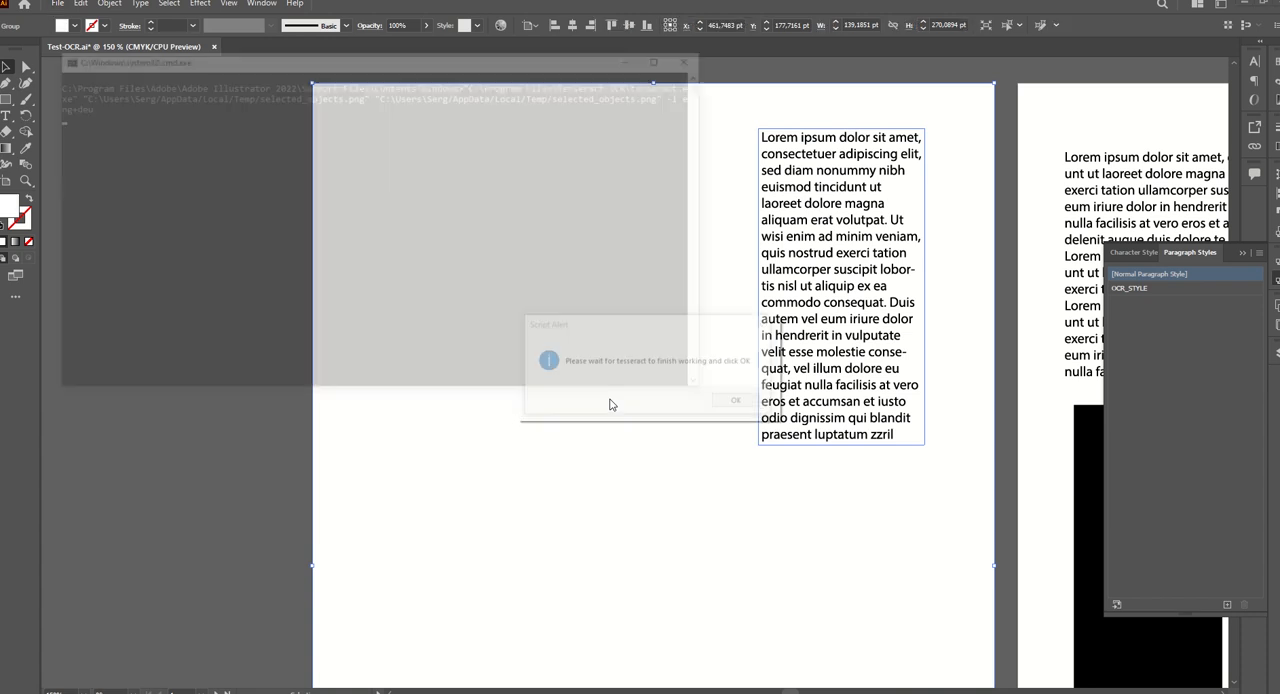
click(739, 401)
Run the ILL-OCR-2.0.3 script on the wide text block below the three columns and let Tesseract finish.
scroll(704, 409, down, 4)
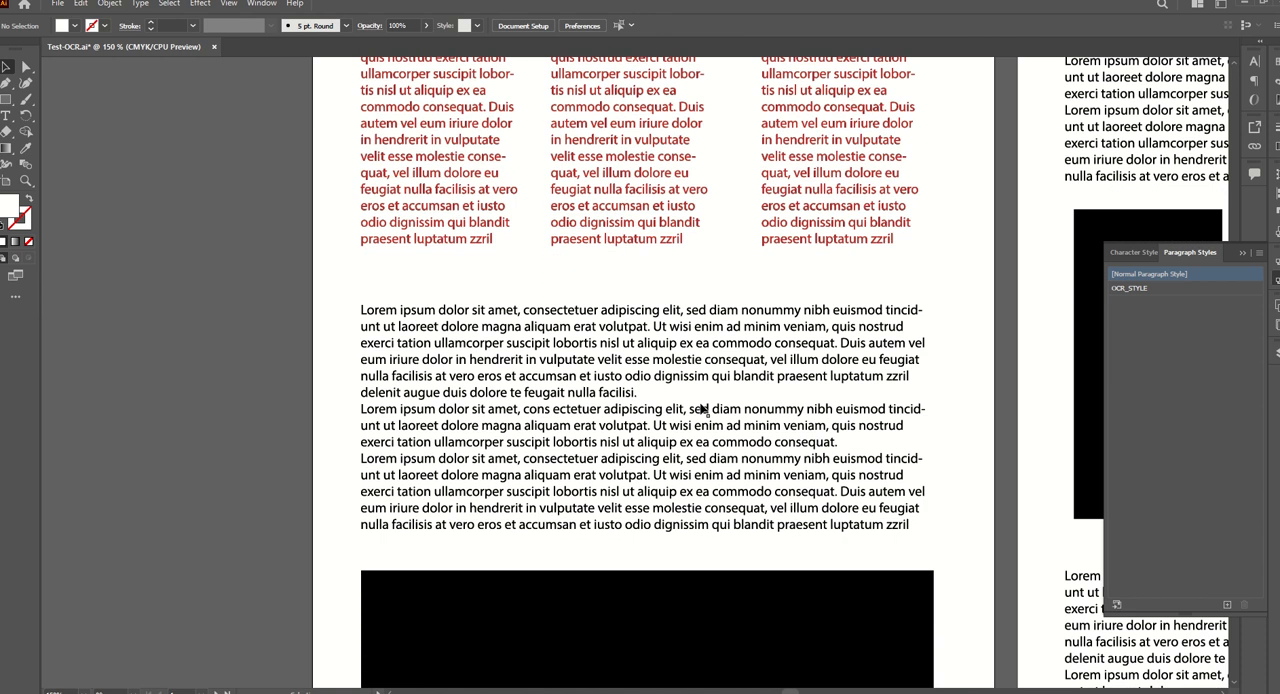
drag(328, 232, 948, 488)
click(58, 4)
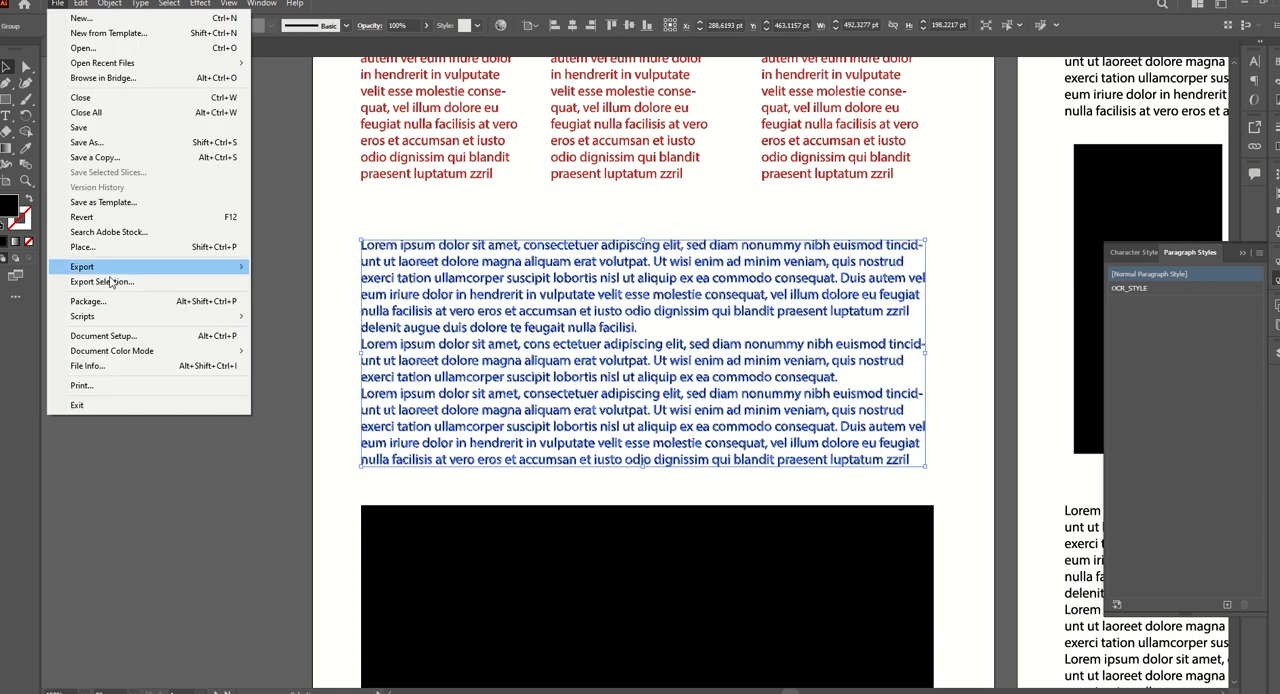
mouse_move(200, 316)
click(300, 405)
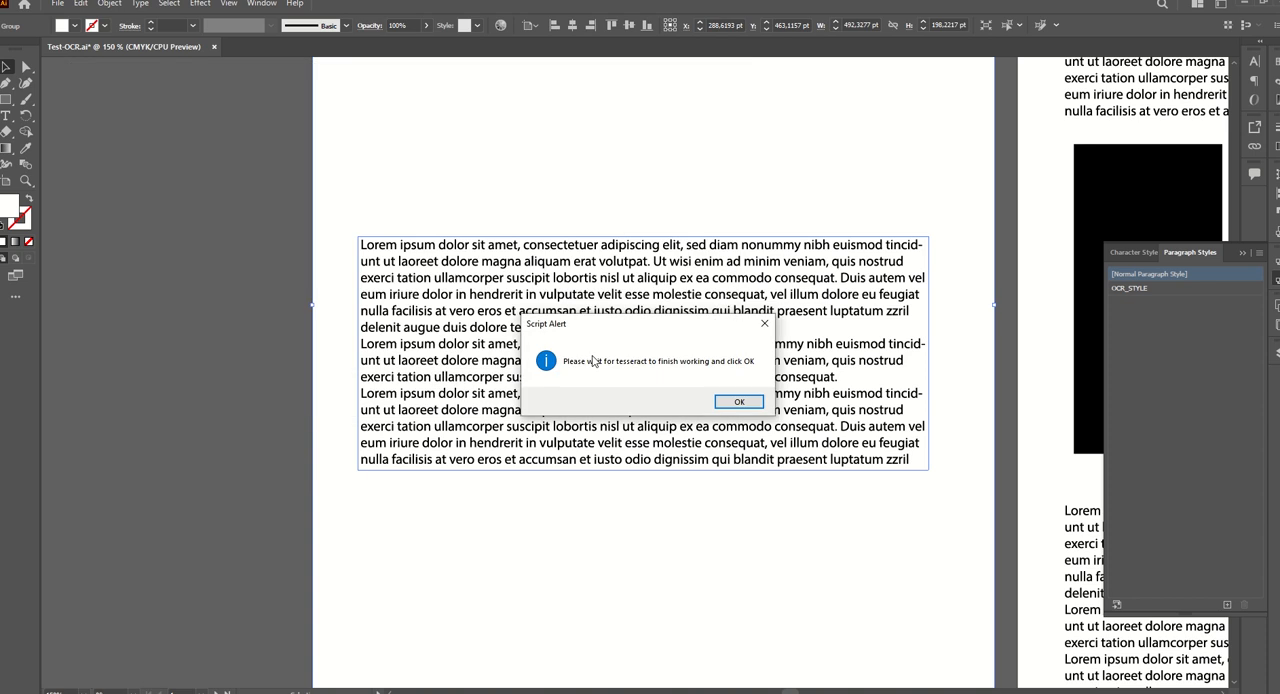
click(736, 402)
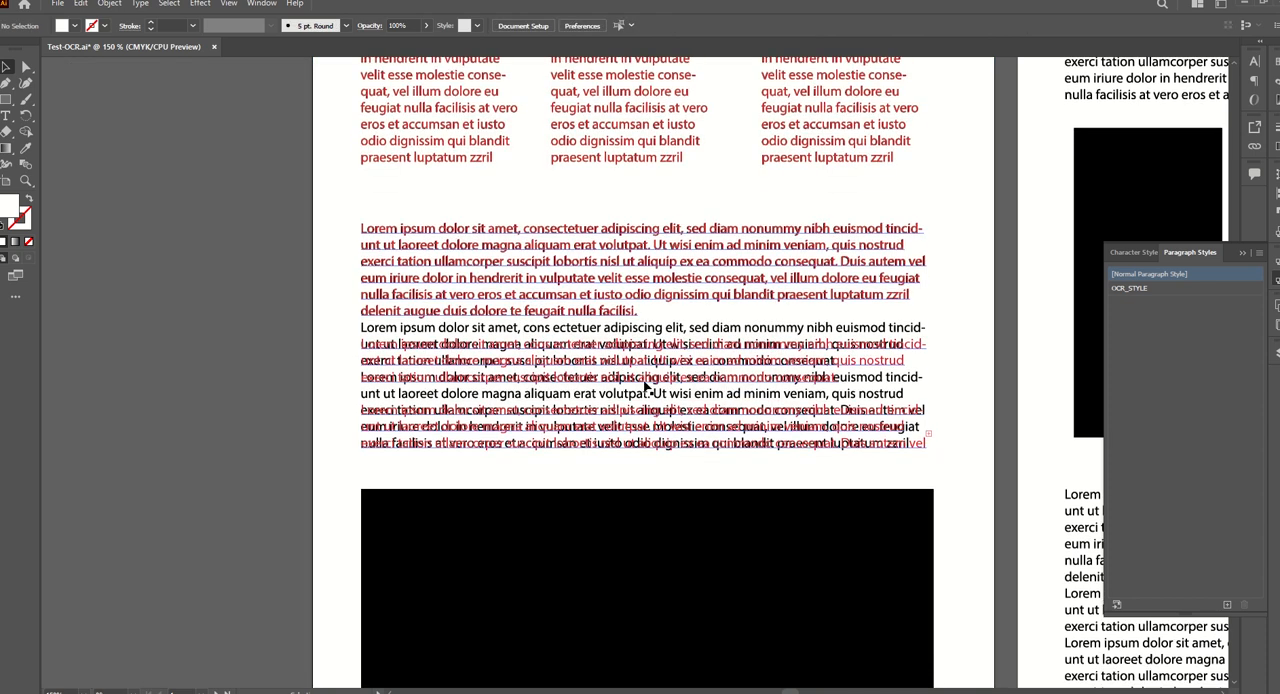
Delete the empty lines between the paragraphs of the recognized wide block to match the original line positions, and leave text editing.
double_click(519, 347)
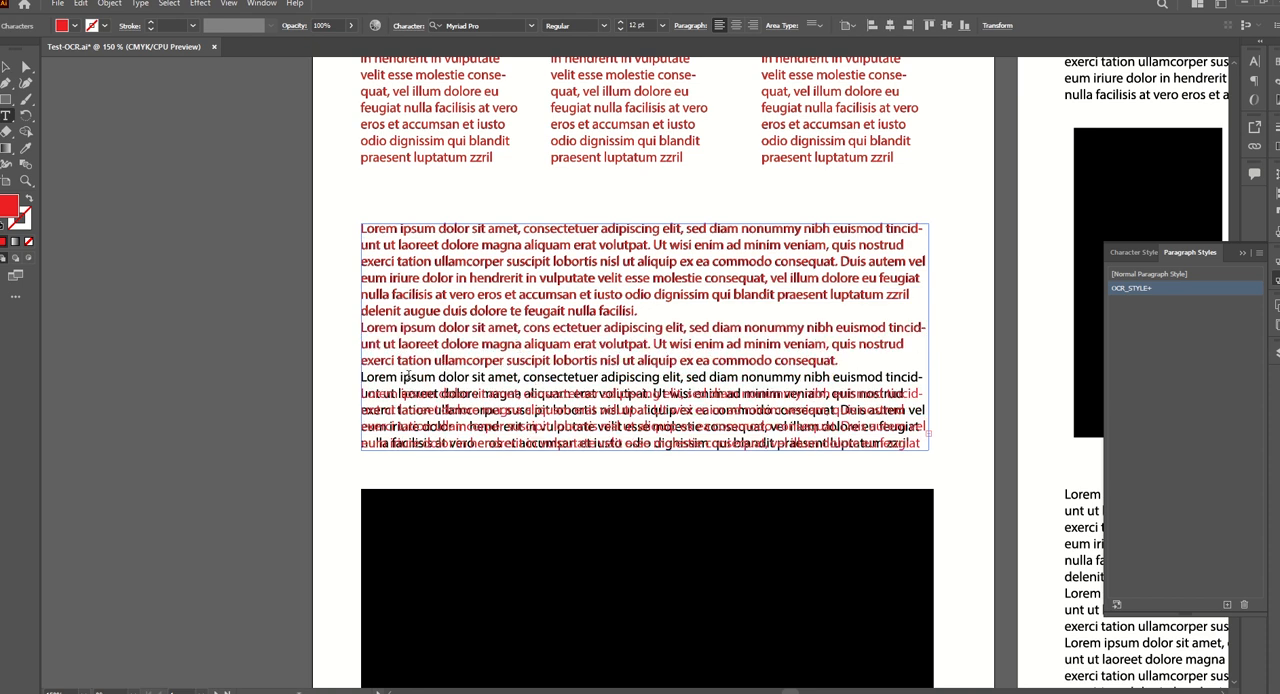
scroll(418, 383, down, 5)
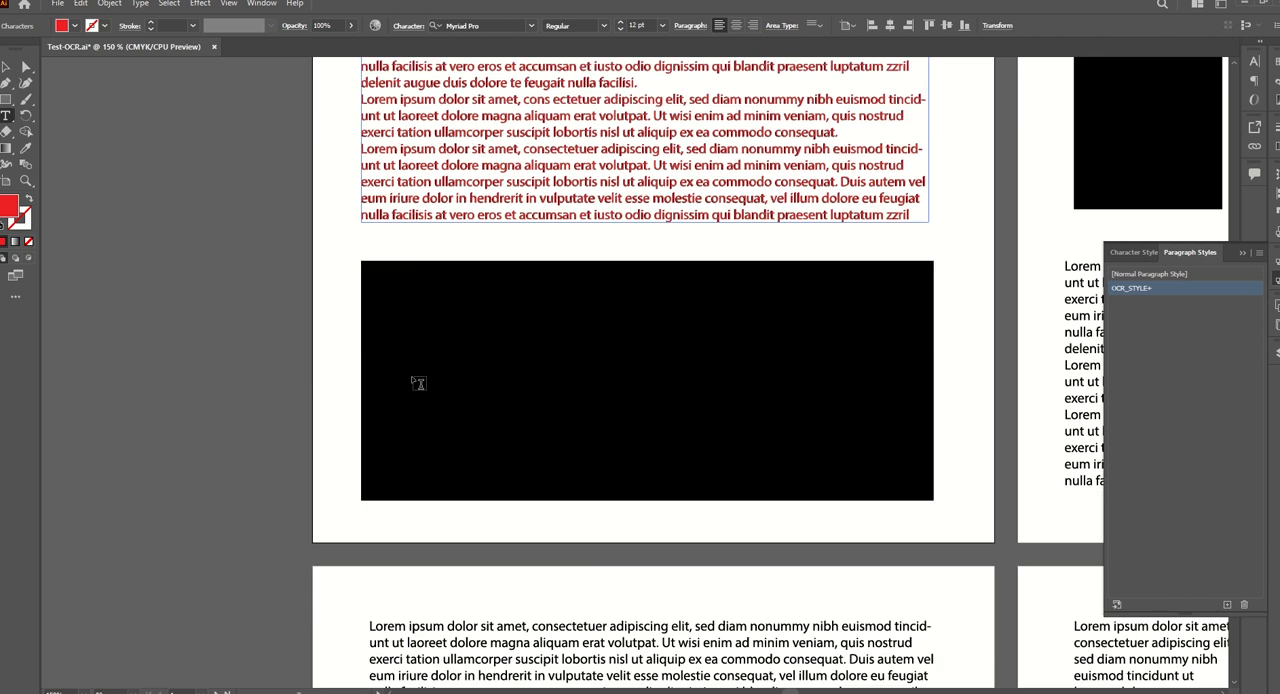
alt+scroll(418, 383, down, 1)
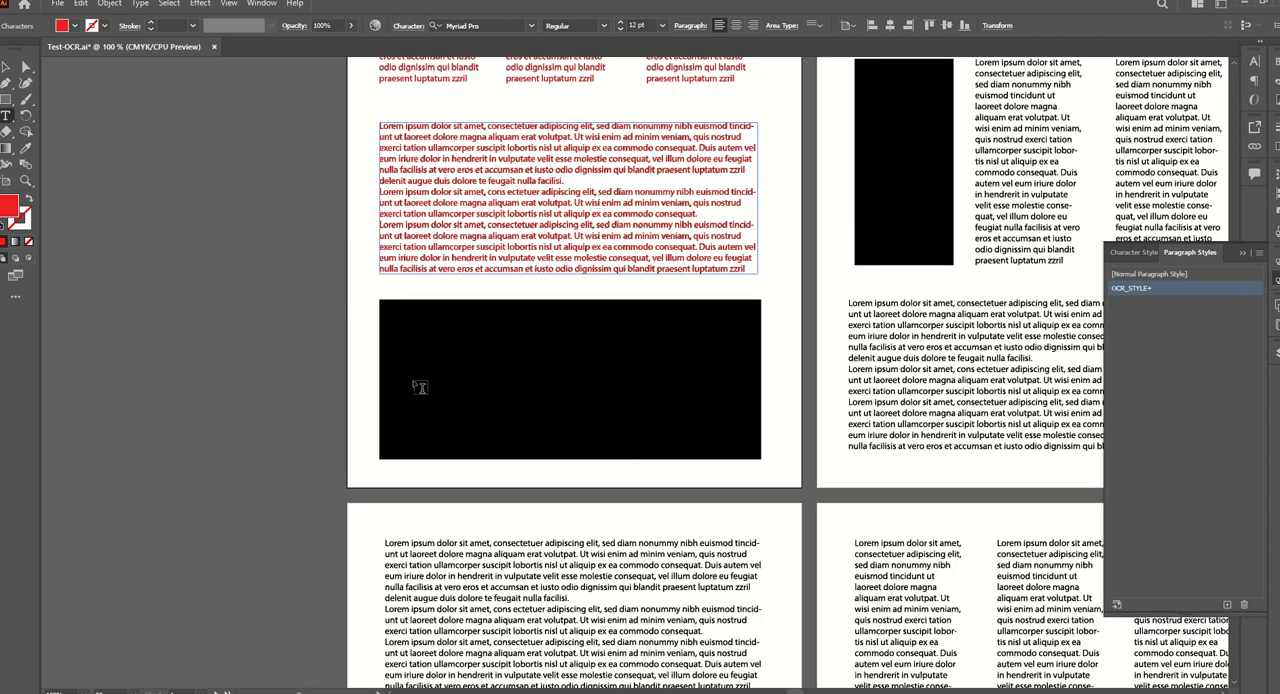
scroll(418, 383, up, 3)
scroll(418, 385, right, 5)
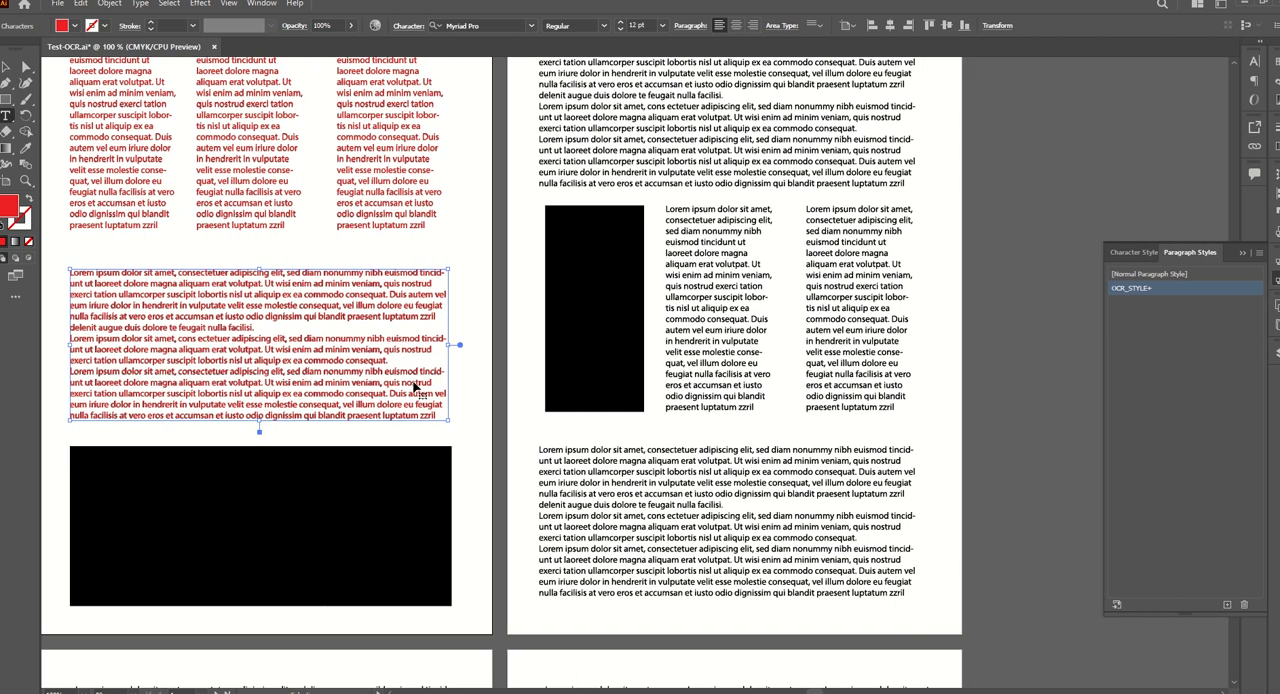
click(6, 66)
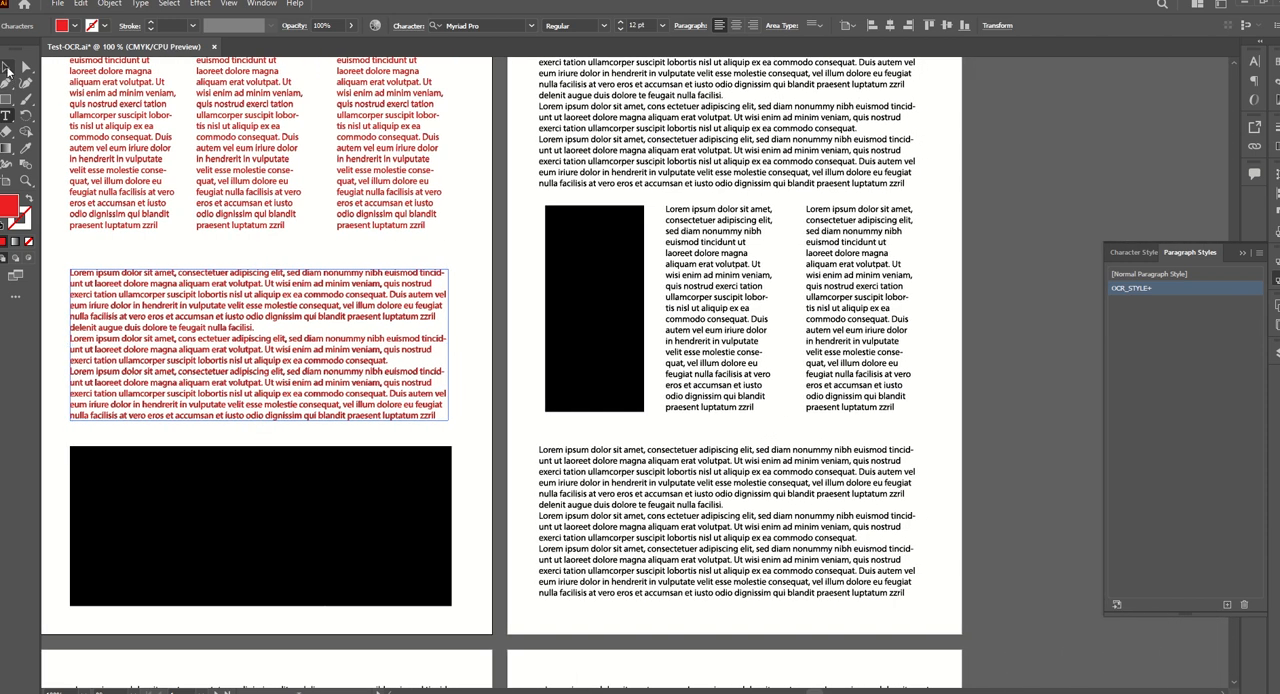
Recognize the upper wide text block on the second page with ILL-OCR-2.0.3 and remove the empty lines between its paragraphs.
scroll(565, 205, up, 2)
click(565, 205)
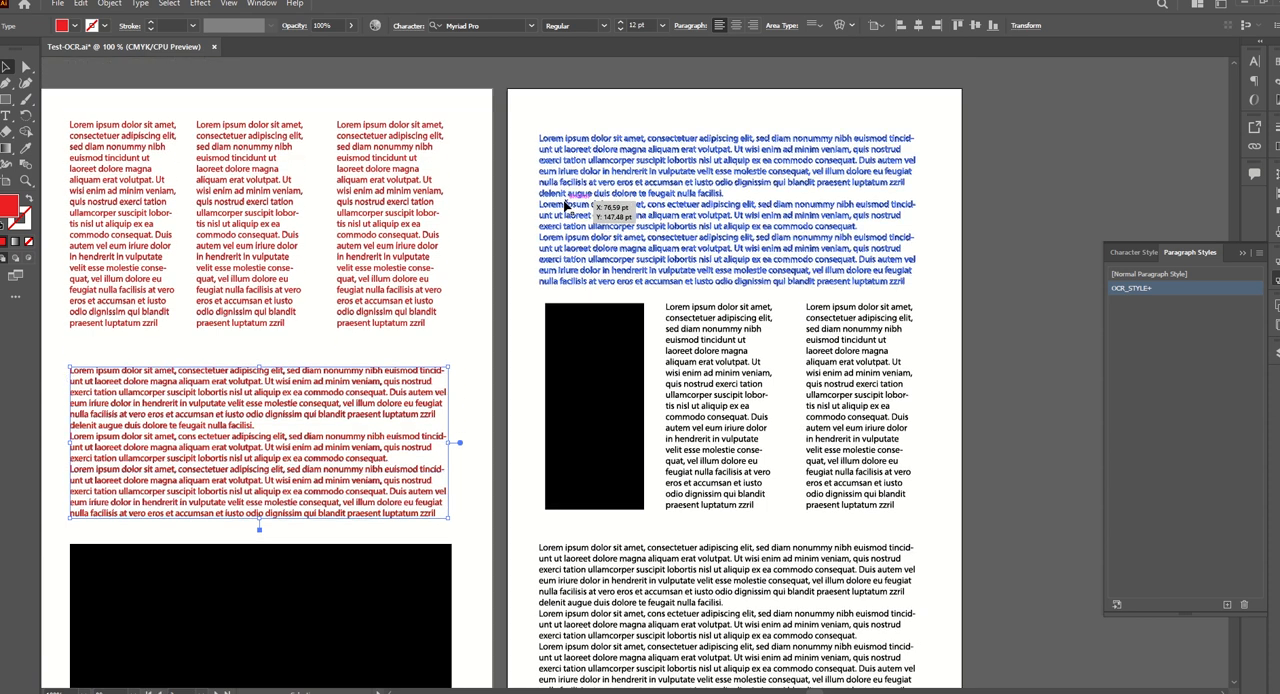
click(58, 5)
mouse_move(86, 316)
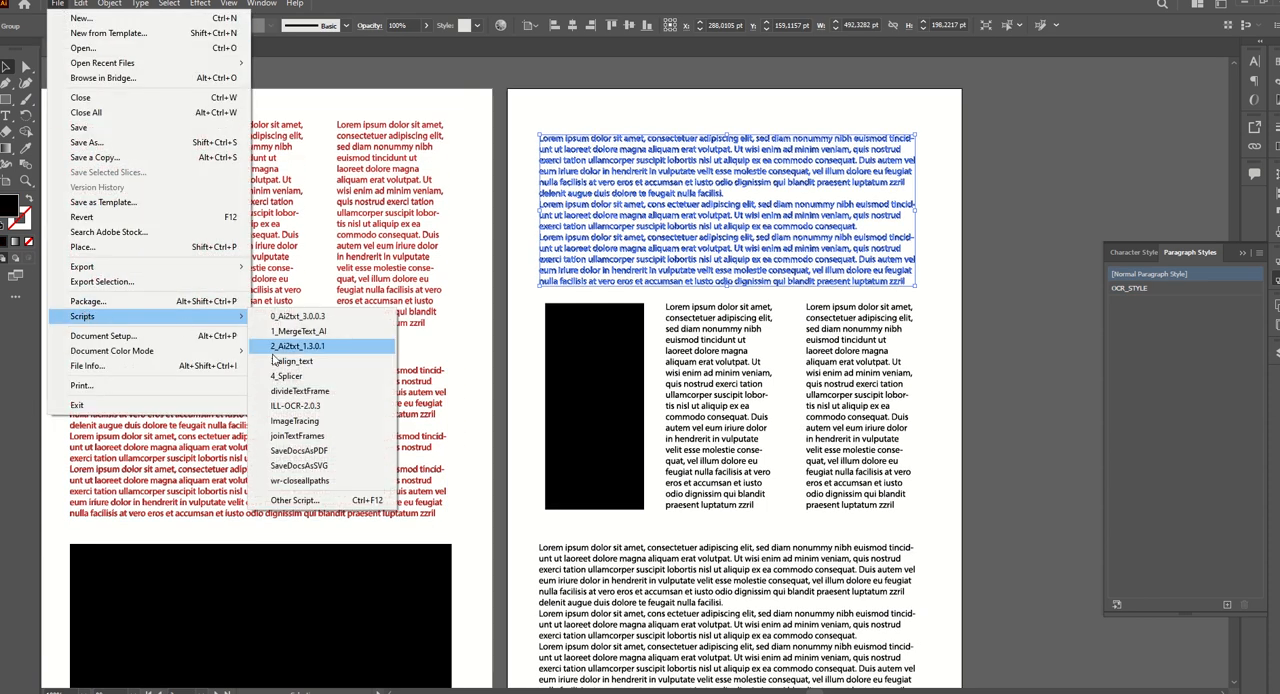
click(298, 391)
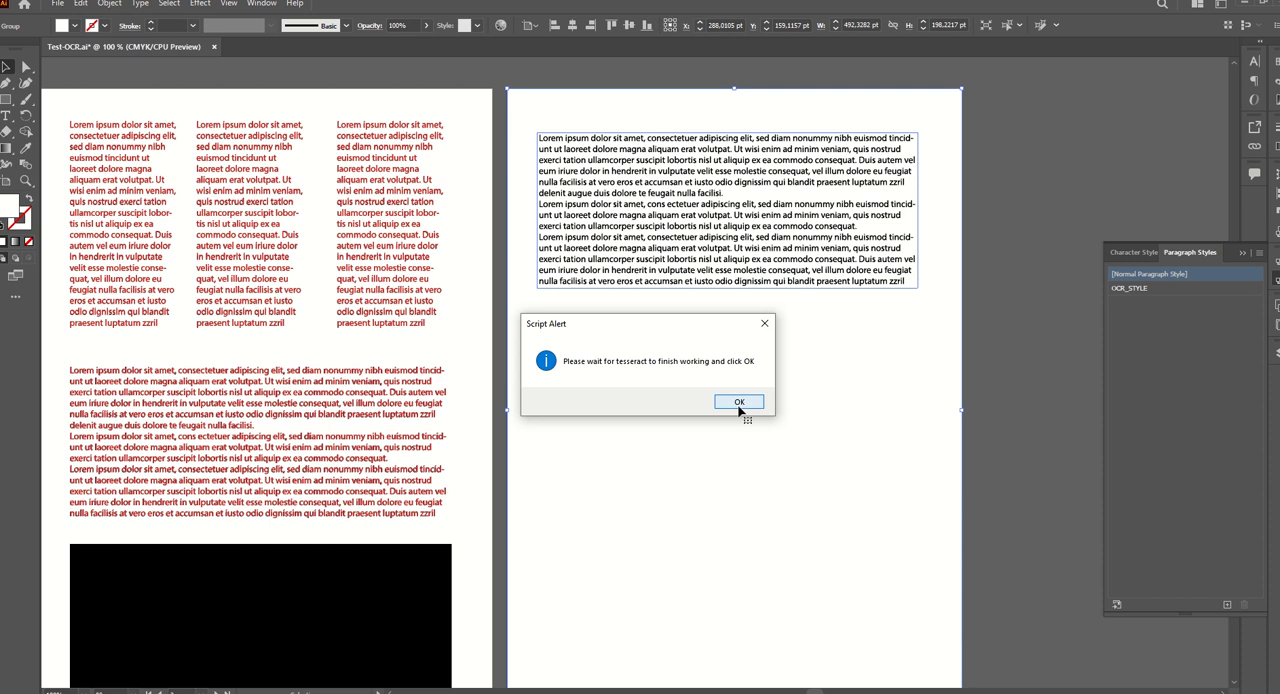
click(740, 402)
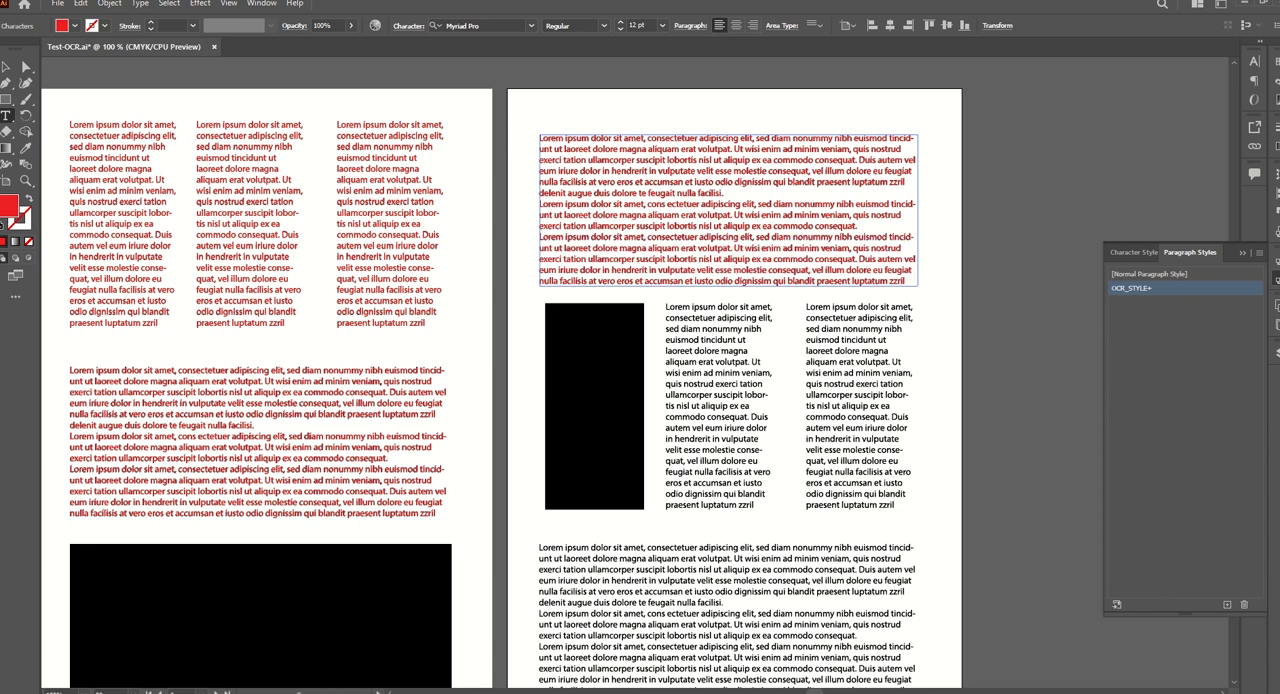
click(6, 66)
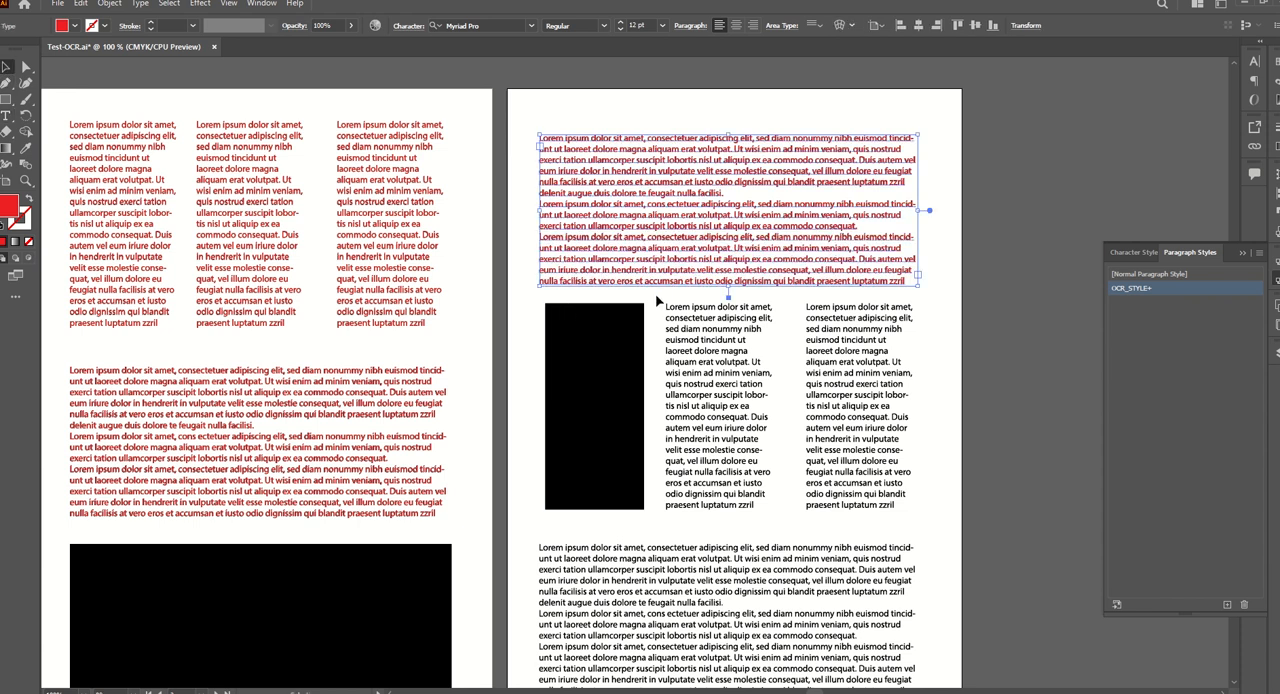
Recognize the narrow text column directly beside the black rectangle on the second page with the ILL-OCR-2.0.3 script.
drag(657, 300, 785, 524)
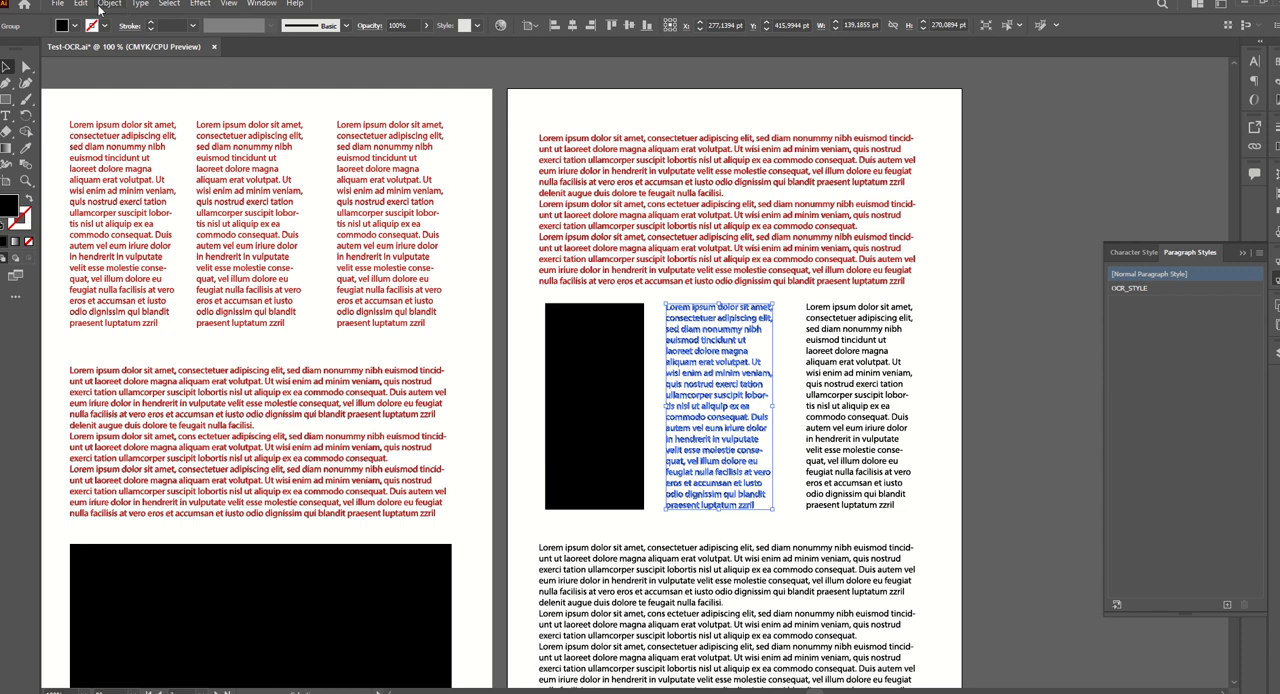
click(58, 4)
mouse_move(90, 316)
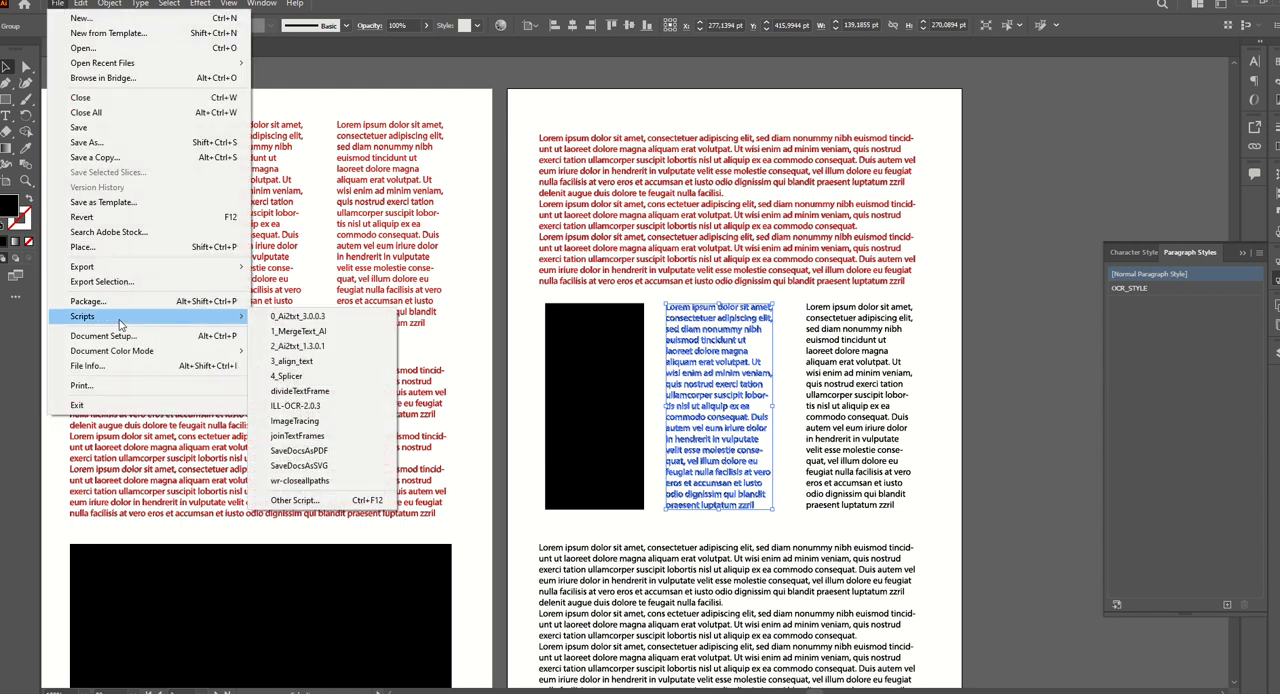
click(294, 391)
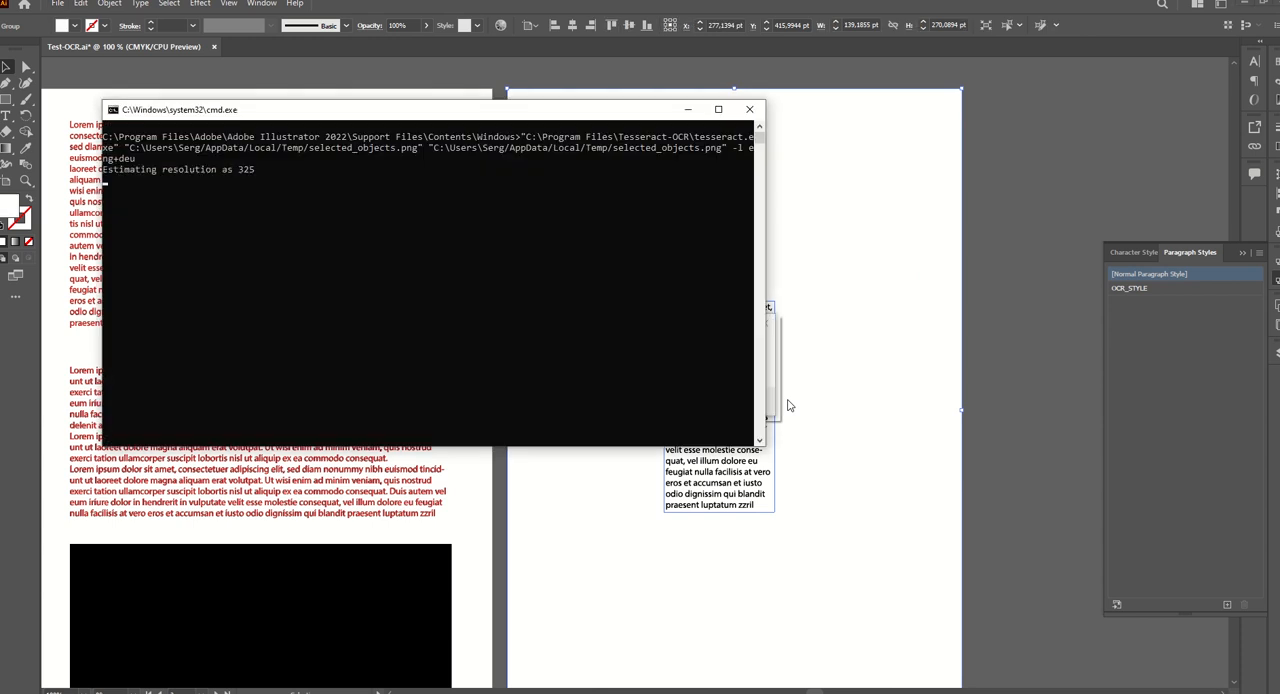
click(748, 403)
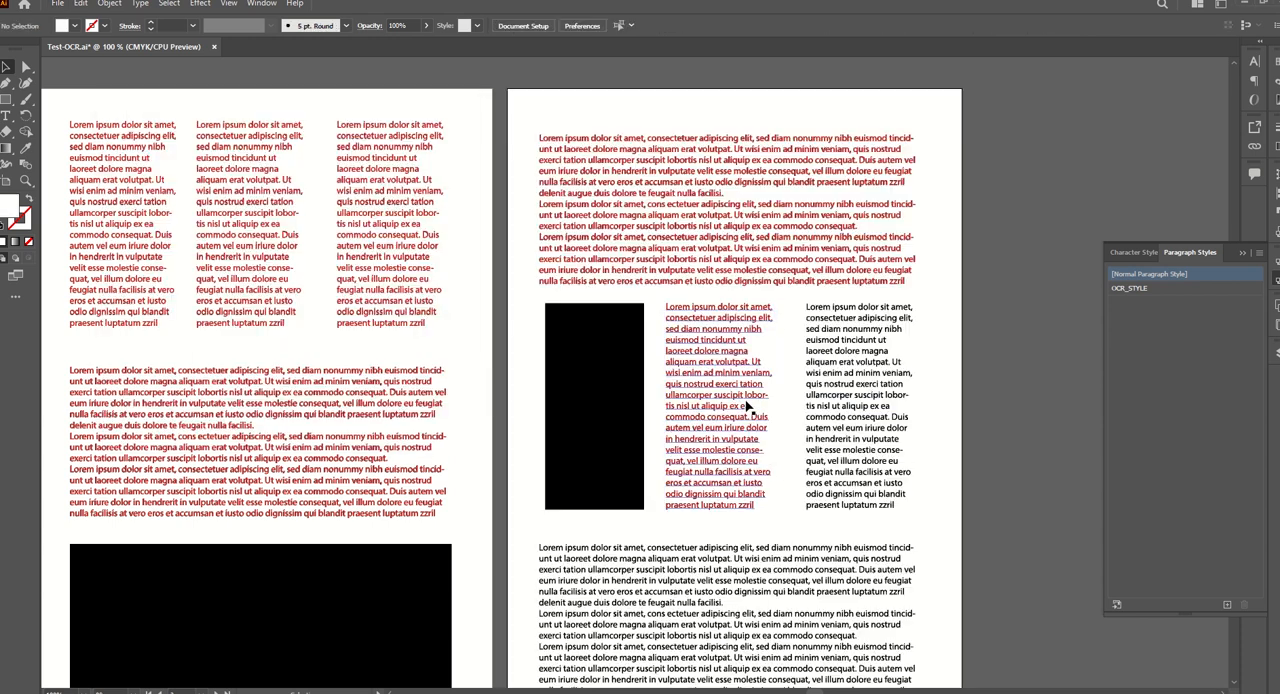
Recognize the outer narrow text column on the second page with the ILL-OCR-2.0.3 script, letting Tesseract finish.
drag(802, 299, 938, 528)
click(57, 5)
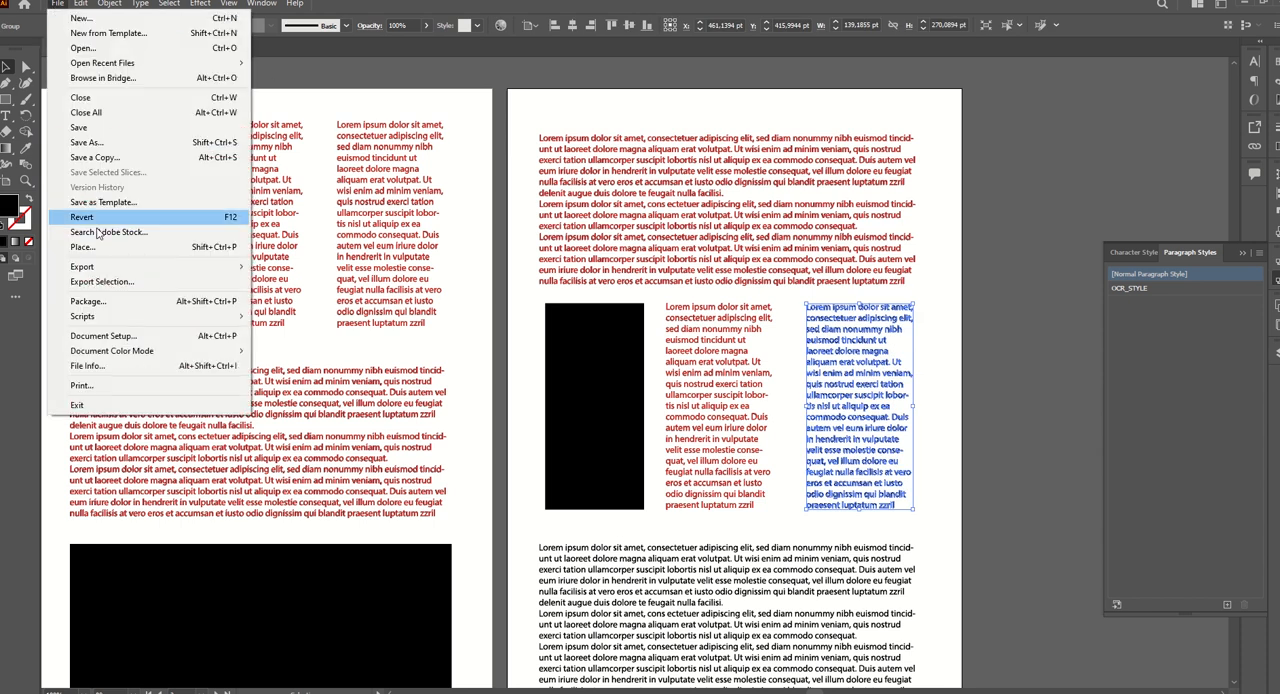
mouse_move(97, 319)
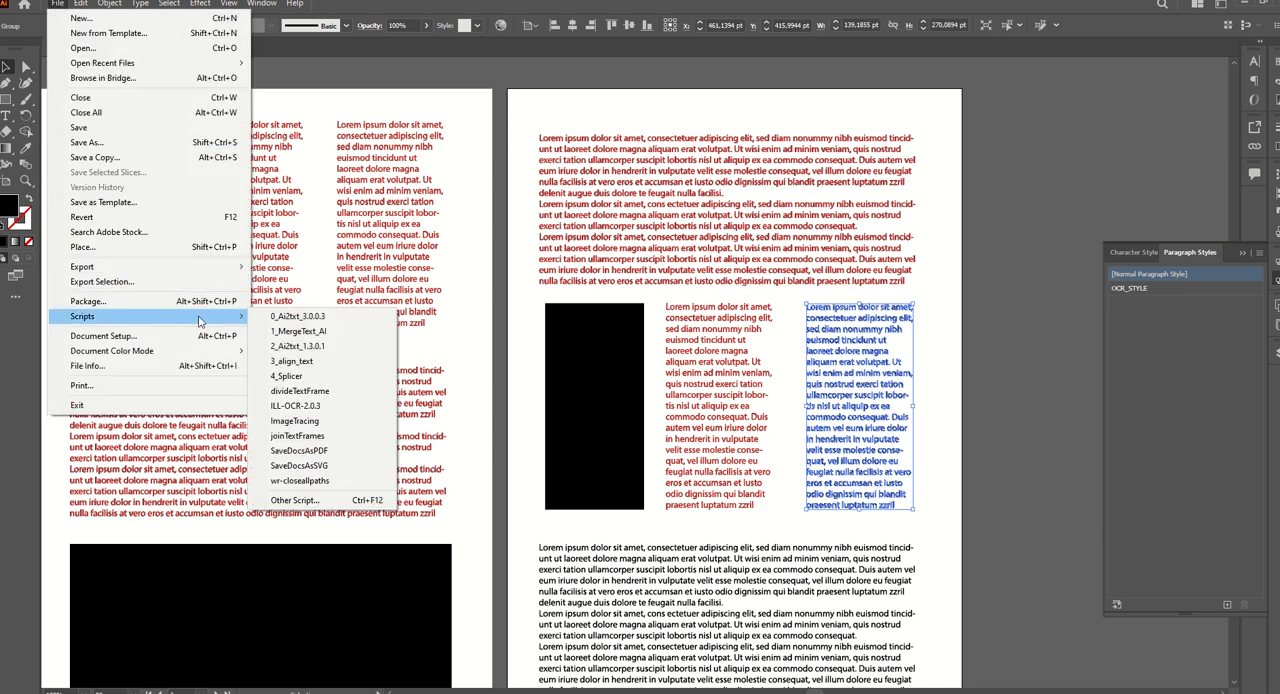
click(334, 420)
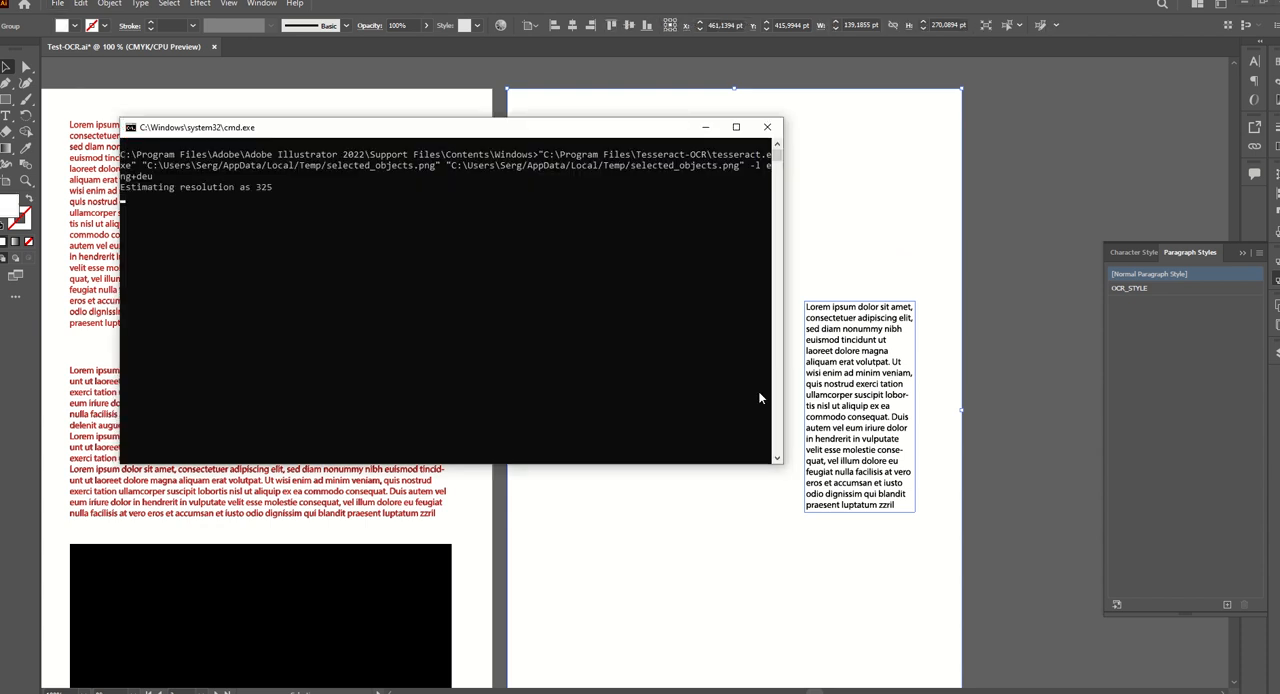
click(745, 403)
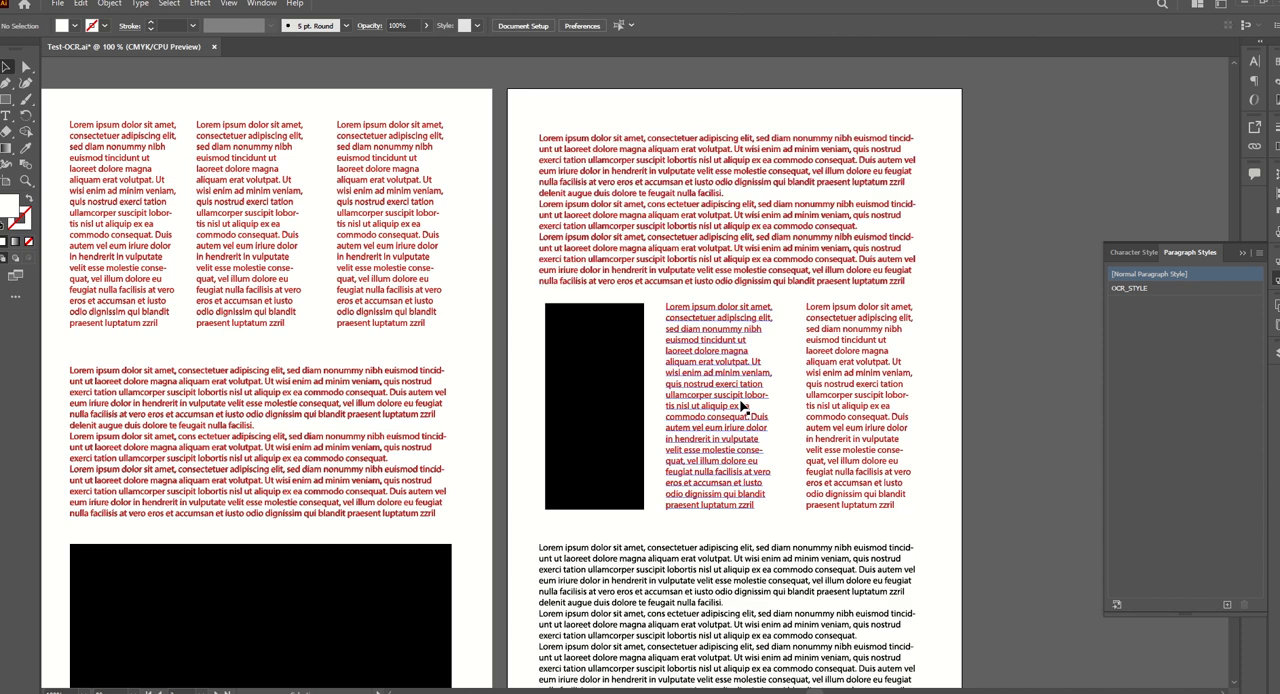
Run the ILL-OCR-2.0.3 script on the lower wide text block of the second page and let Tesseract finish.
scroll(745, 403, down, 4)
alt+scroll(628, 372, up, 1)
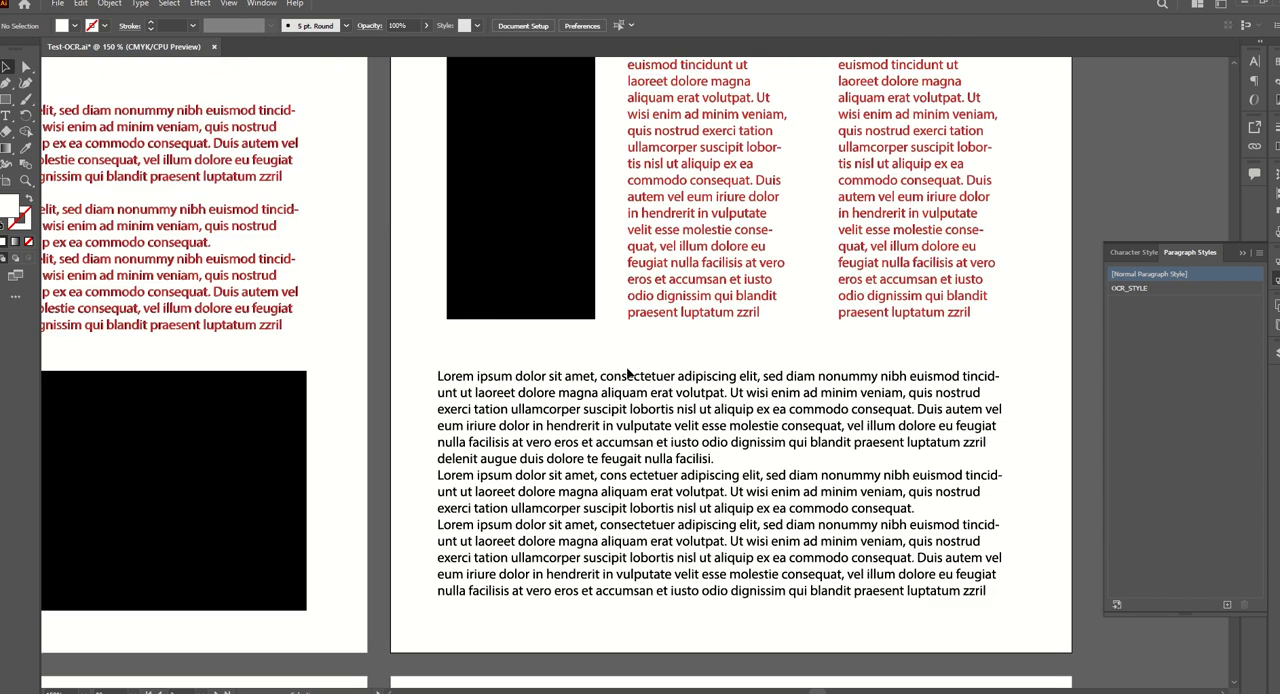
drag(430, 365, 1010, 606)
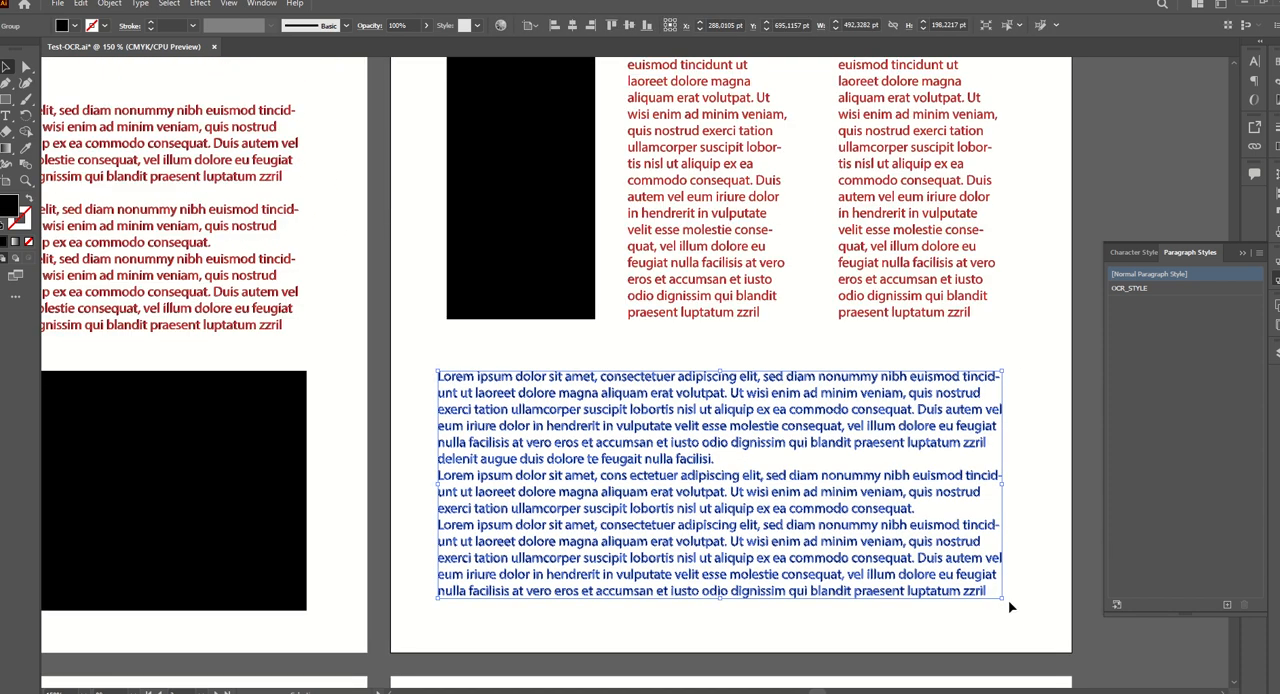
click(57, 3)
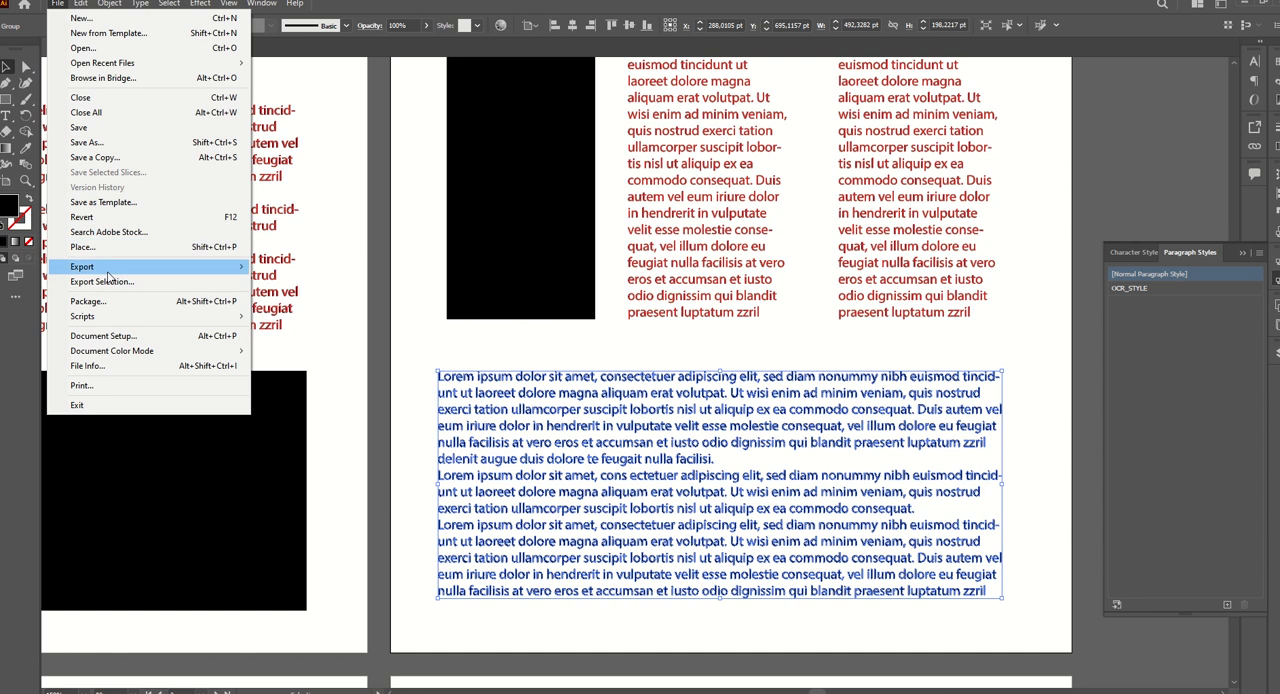
mouse_move(128, 316)
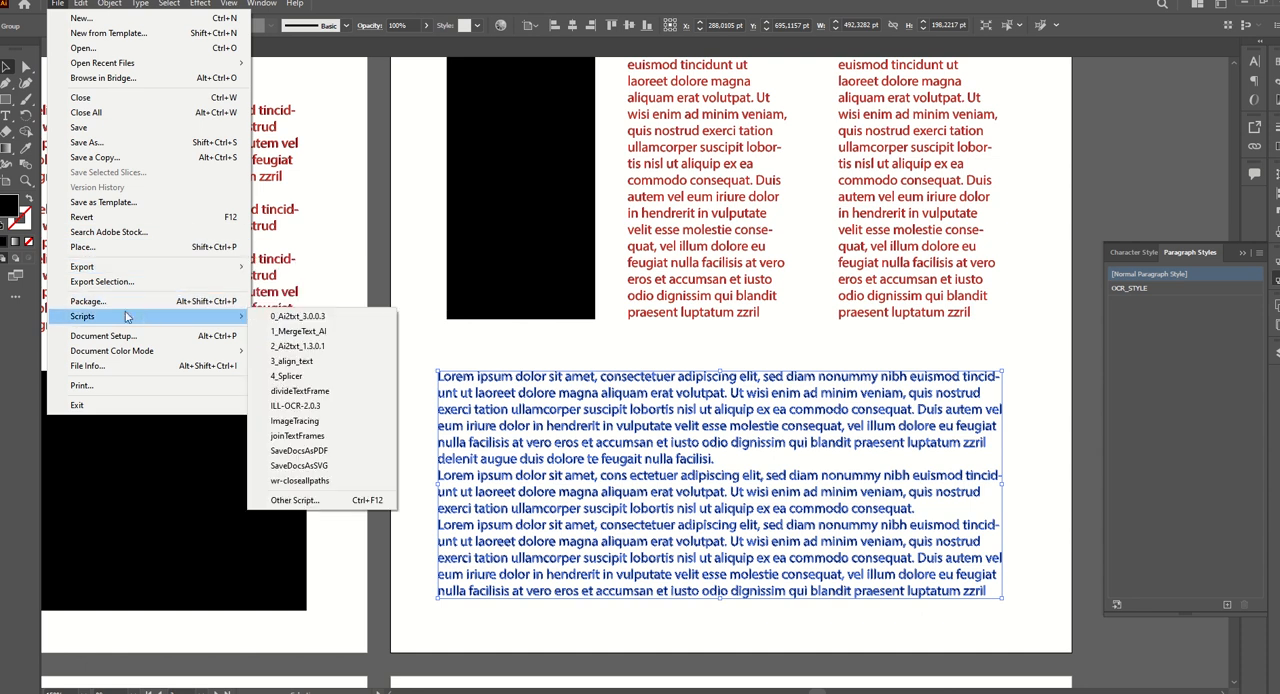
click(322, 410)
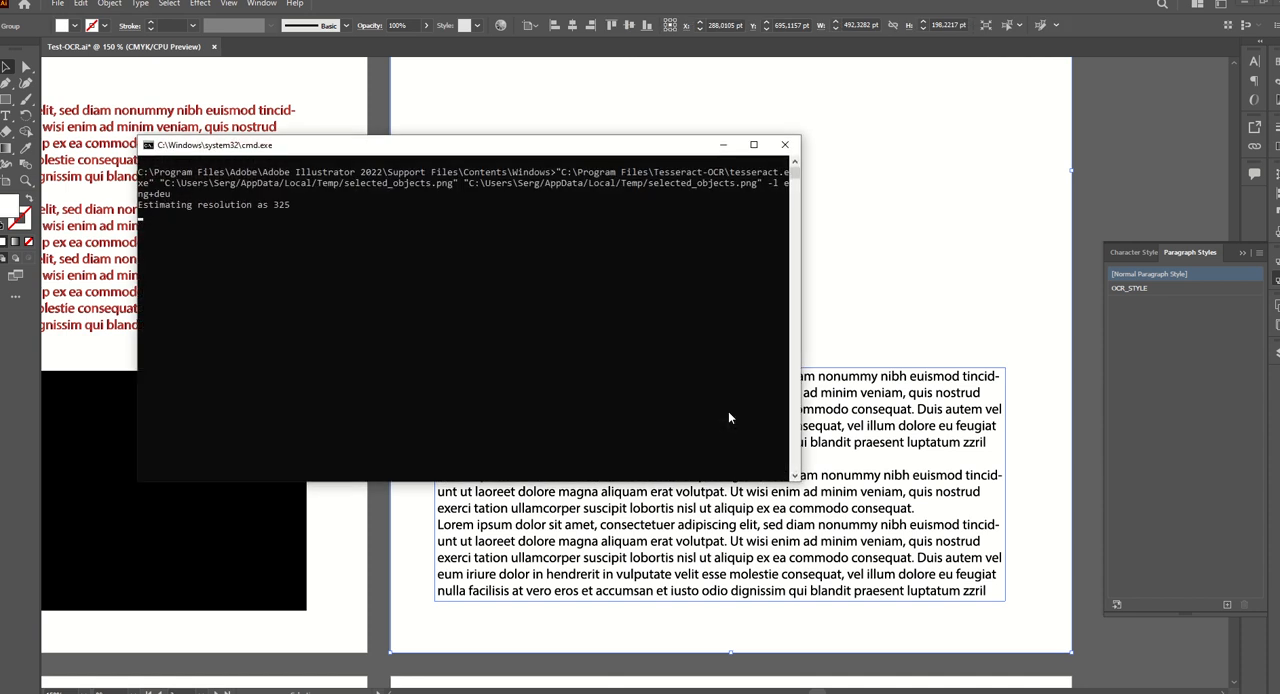
click(731, 405)
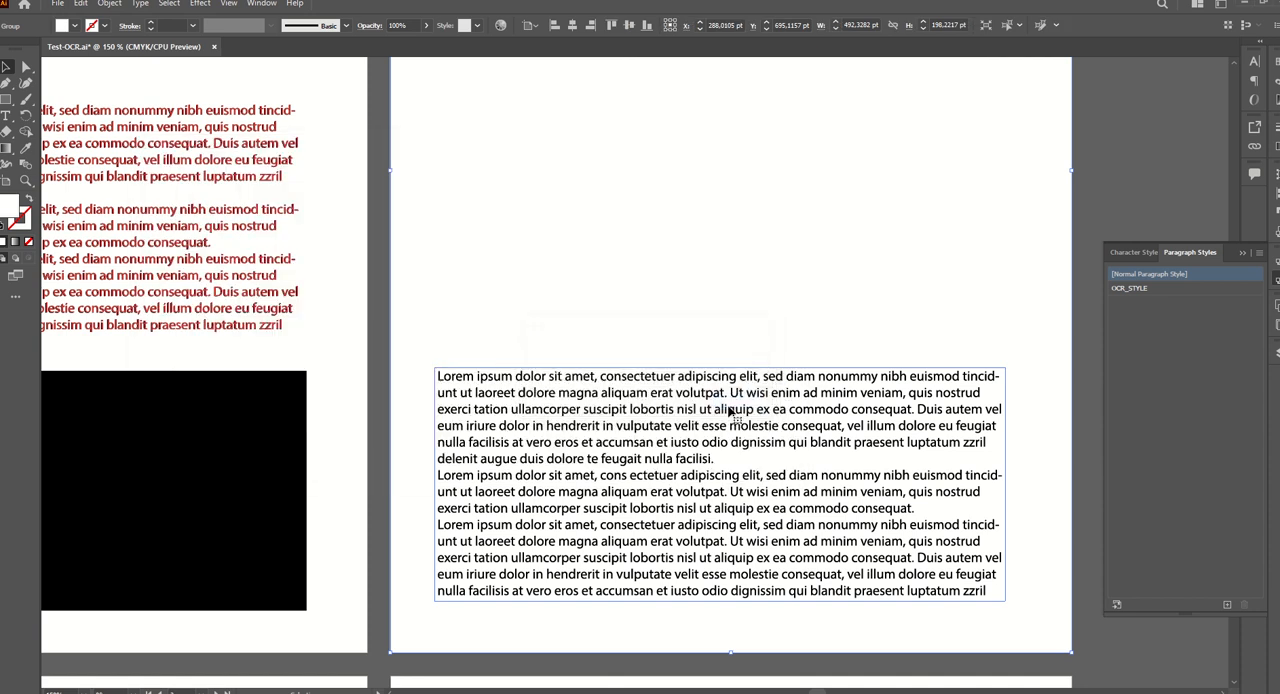
Delete the empty lines between the paragraphs of the second page's lower recognized block so its lines match the original.
double_click(651, 497)
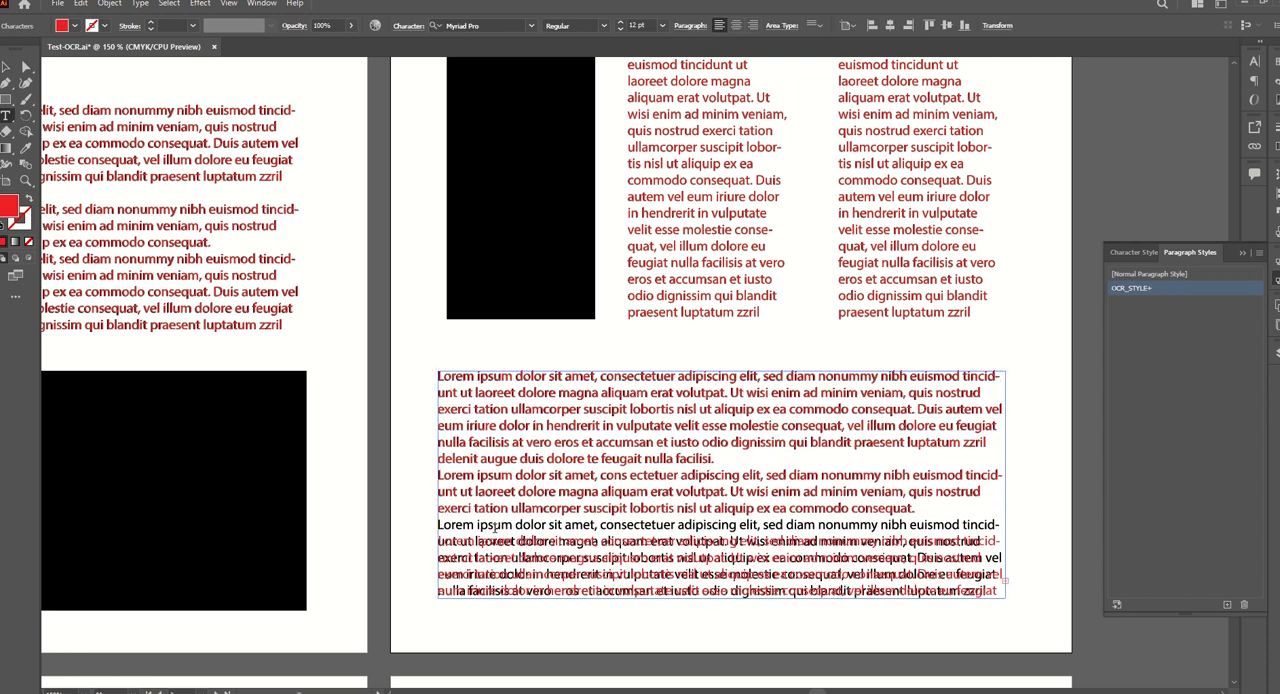
scroll(589, 508, down, 8)
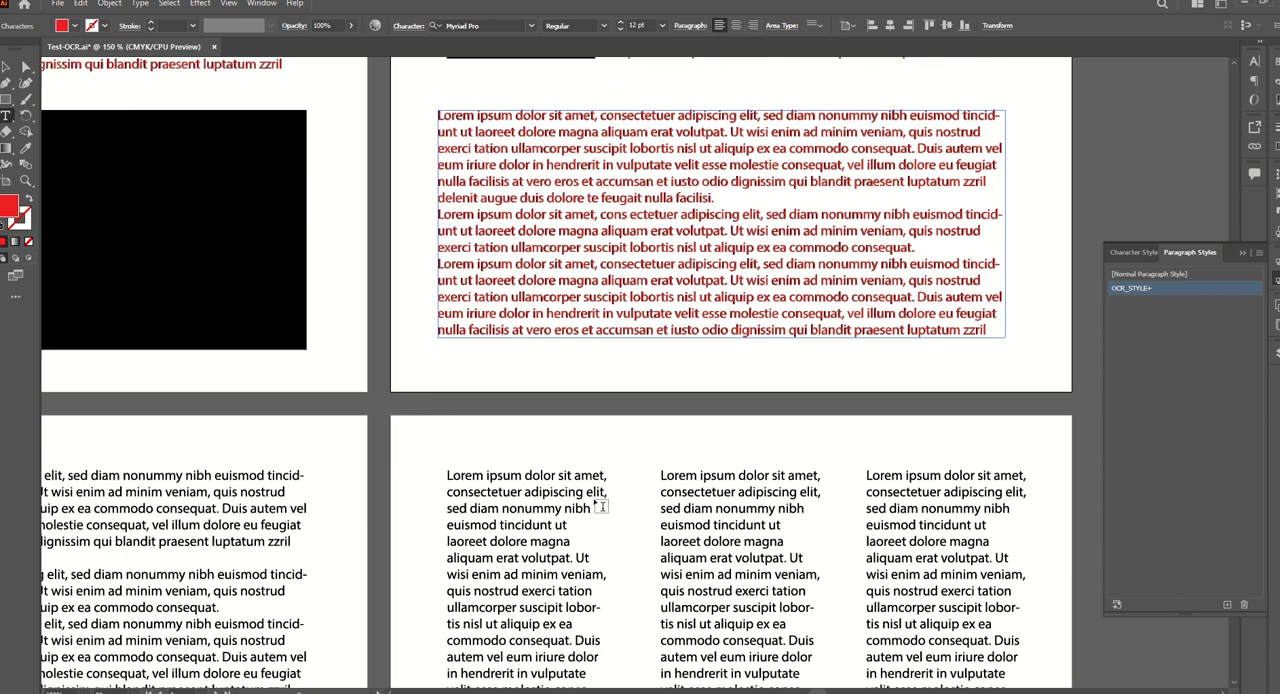
scroll(593, 497, down, 1)
scroll(595, 498, left, 3)
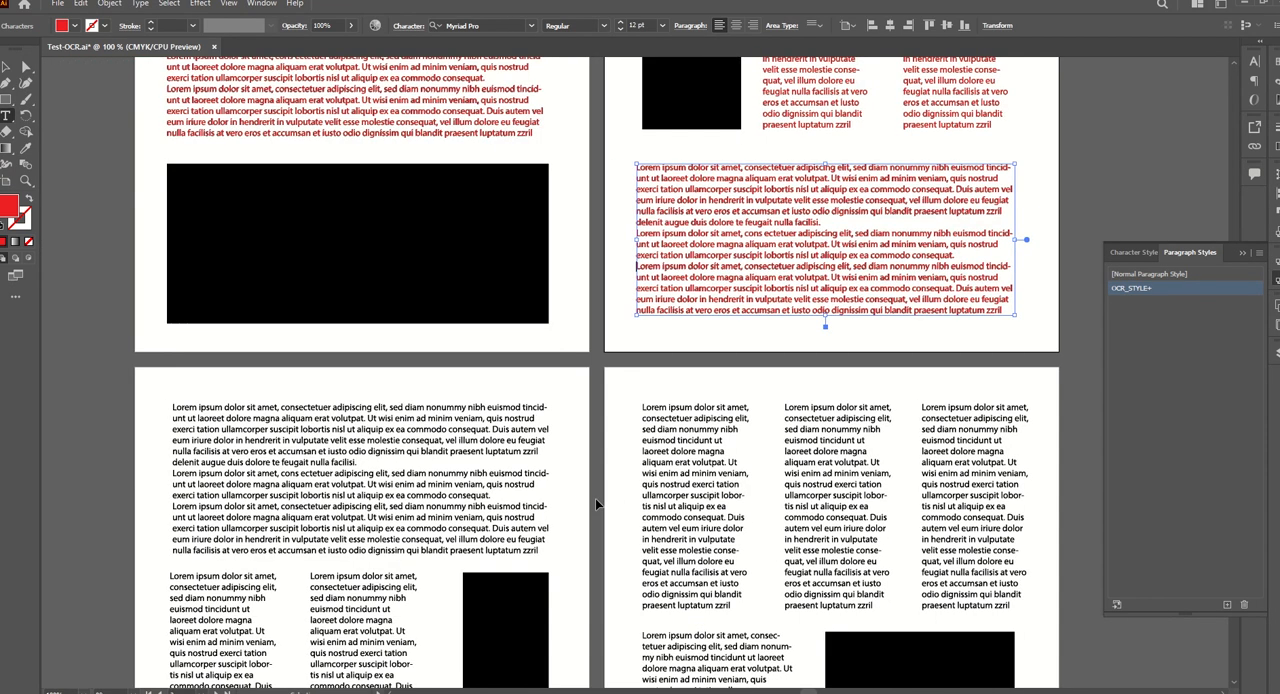
scroll(595, 498, down, 3)
scroll(160, 421, up, 1)
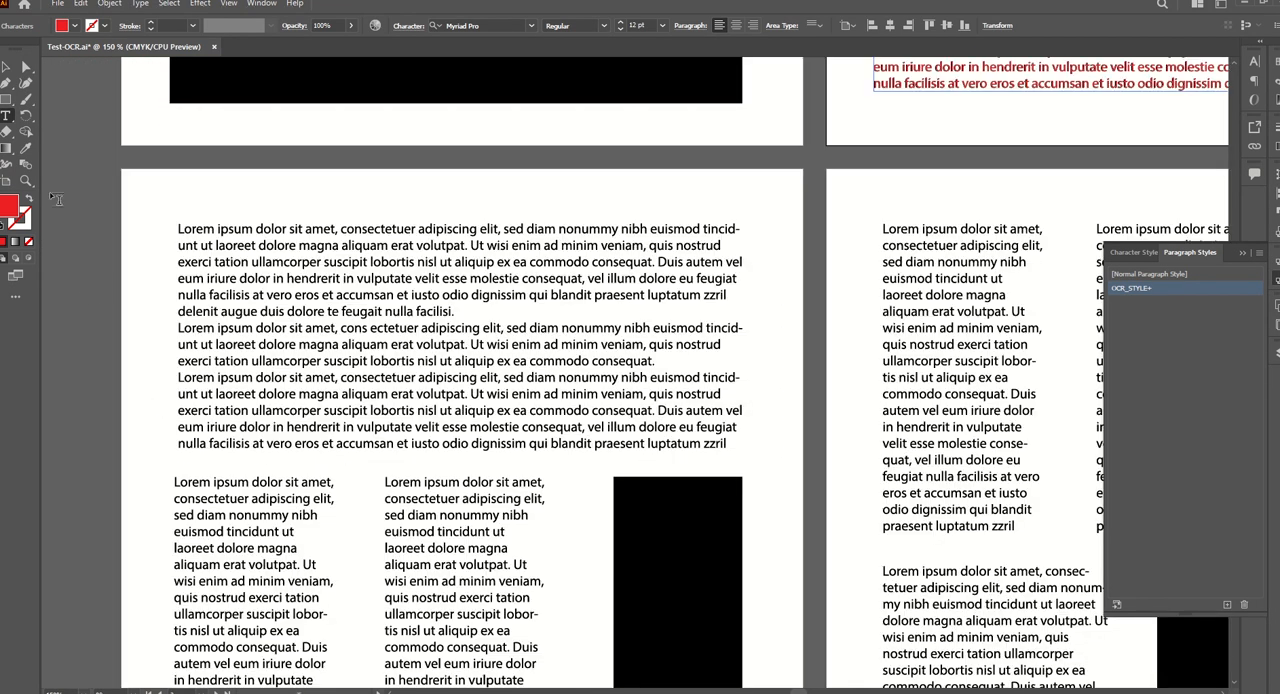
Recognize the wide text block at the top of the third page with the ILL-OCR-2.0.3 script, letting Tesseract finish.
click(8, 67)
drag(173, 226, 779, 461)
click(58, 4)
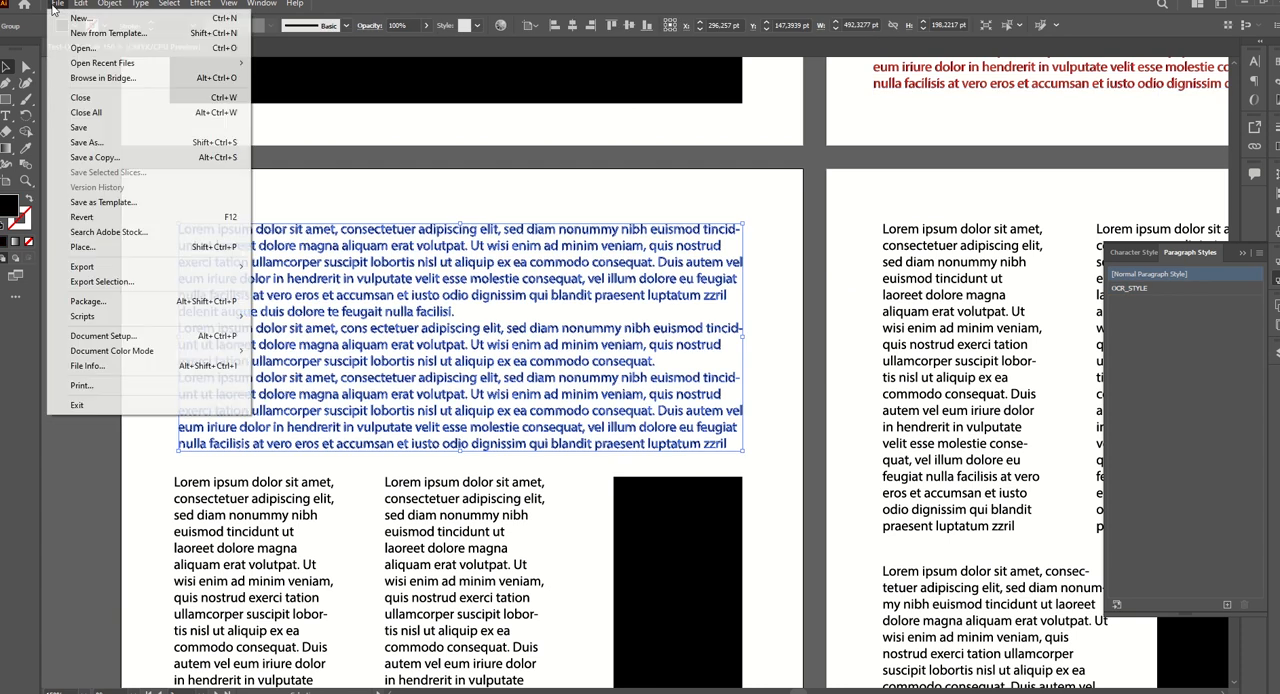
mouse_move(150, 316)
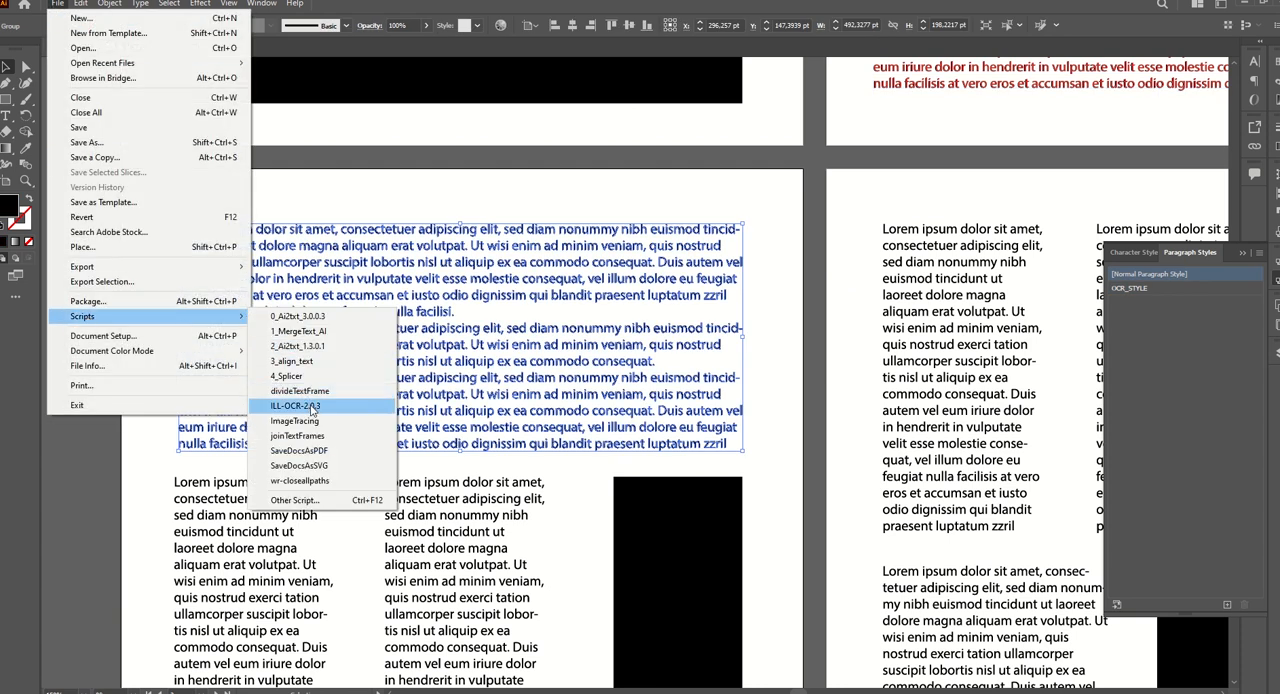
click(298, 406)
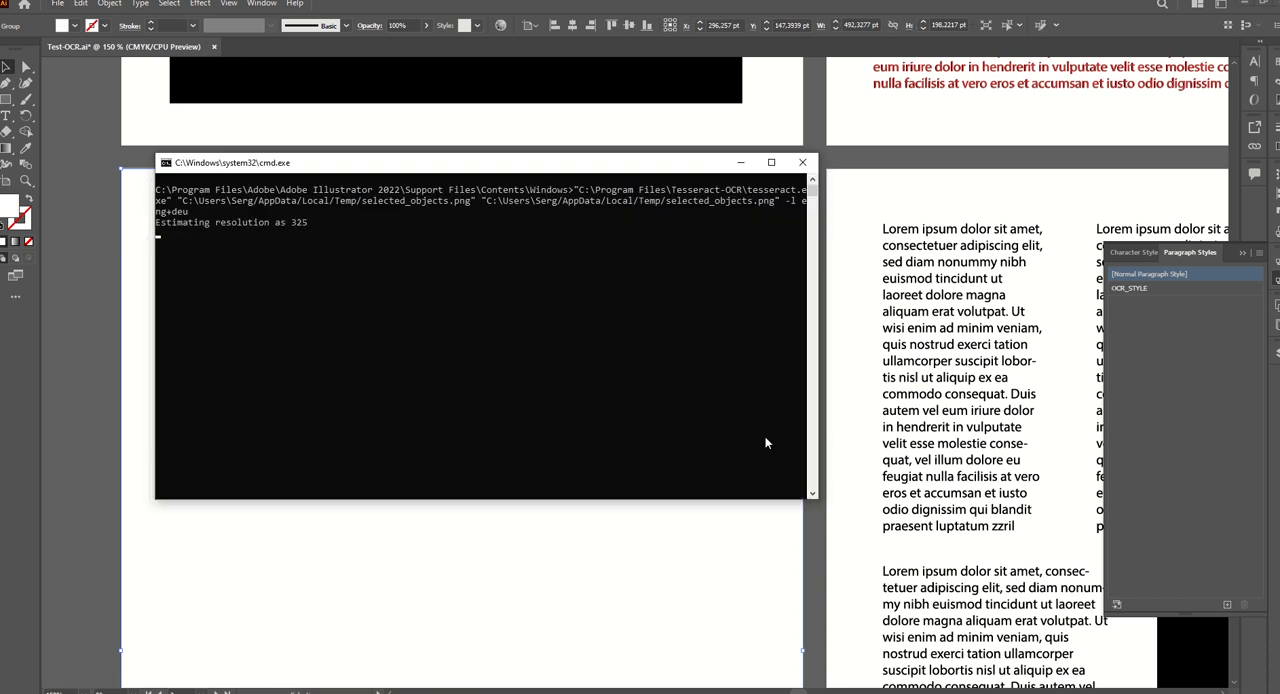
click(738, 402)
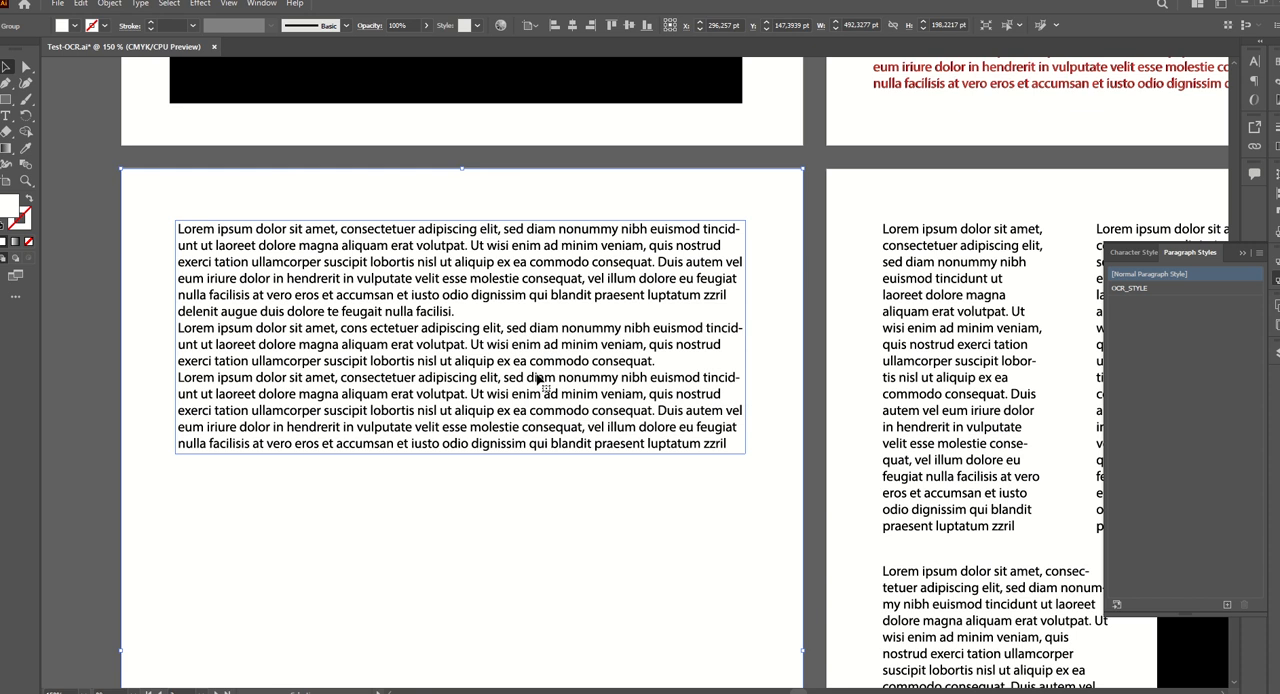
Delete the empty lines between the paragraphs of the third page's recognized wide block so its lines match the original.
double_click(382, 341)
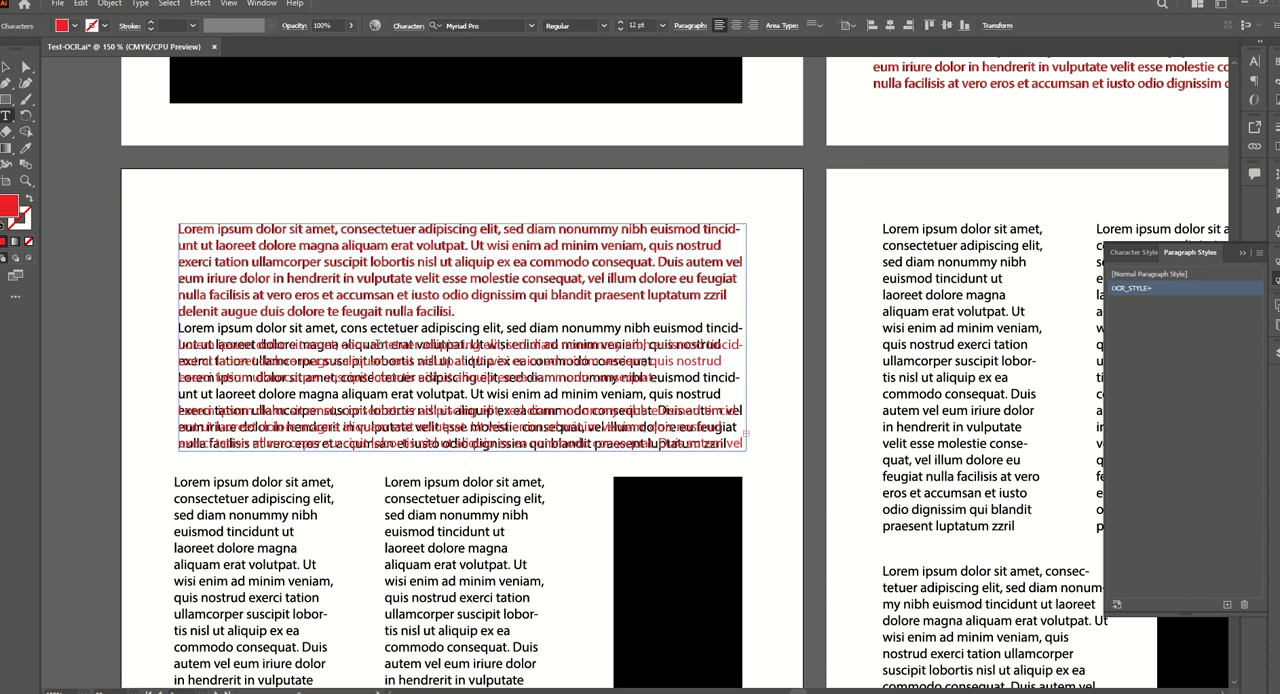
key(Delete)
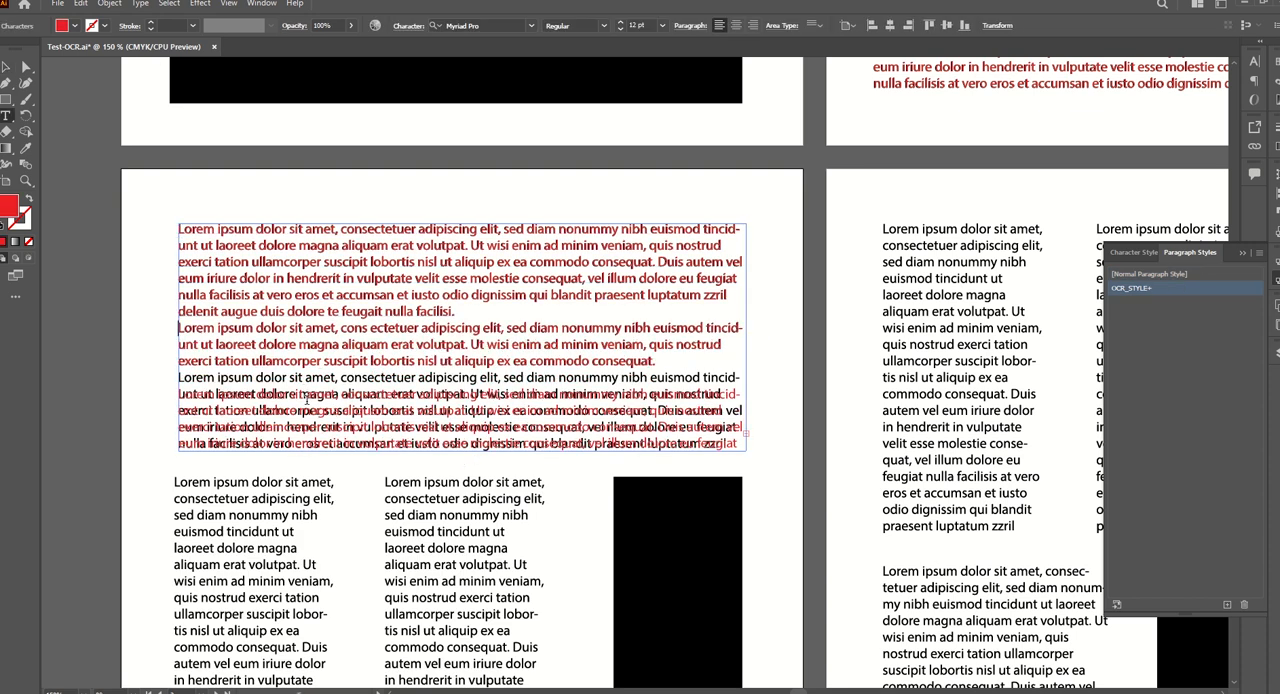
key(Delete)
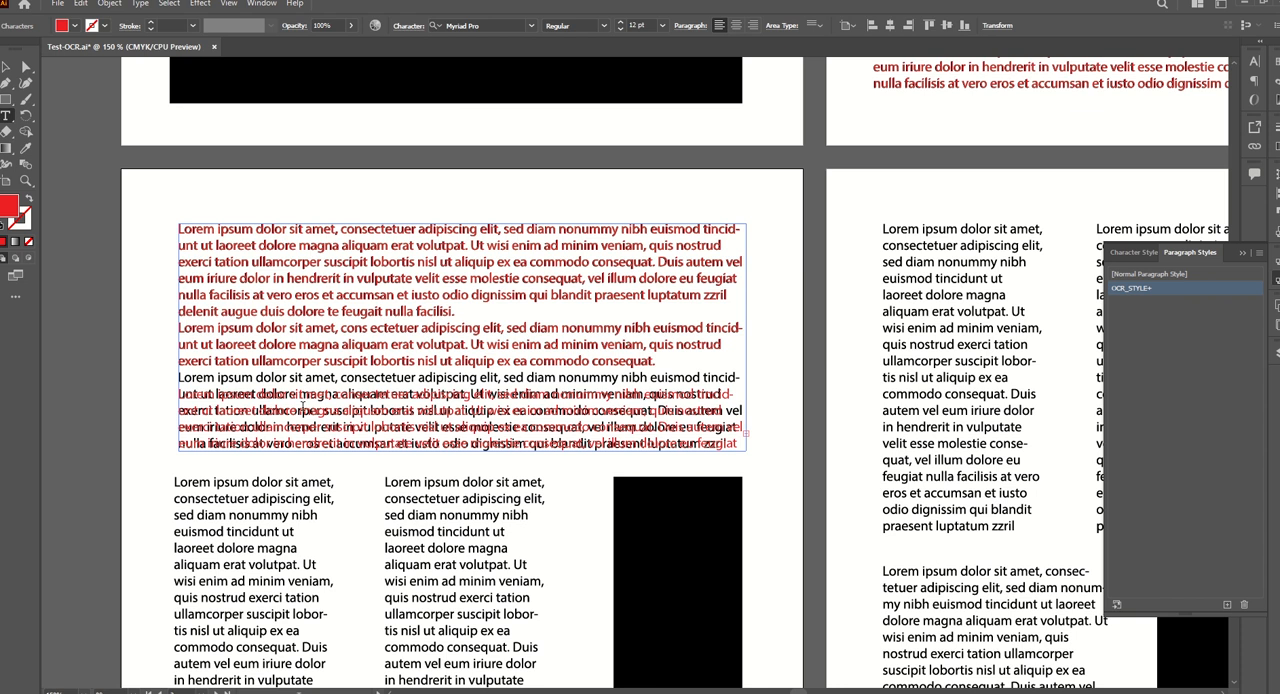
key(ctrl+Up)
key(Down)
key(BackSpace)
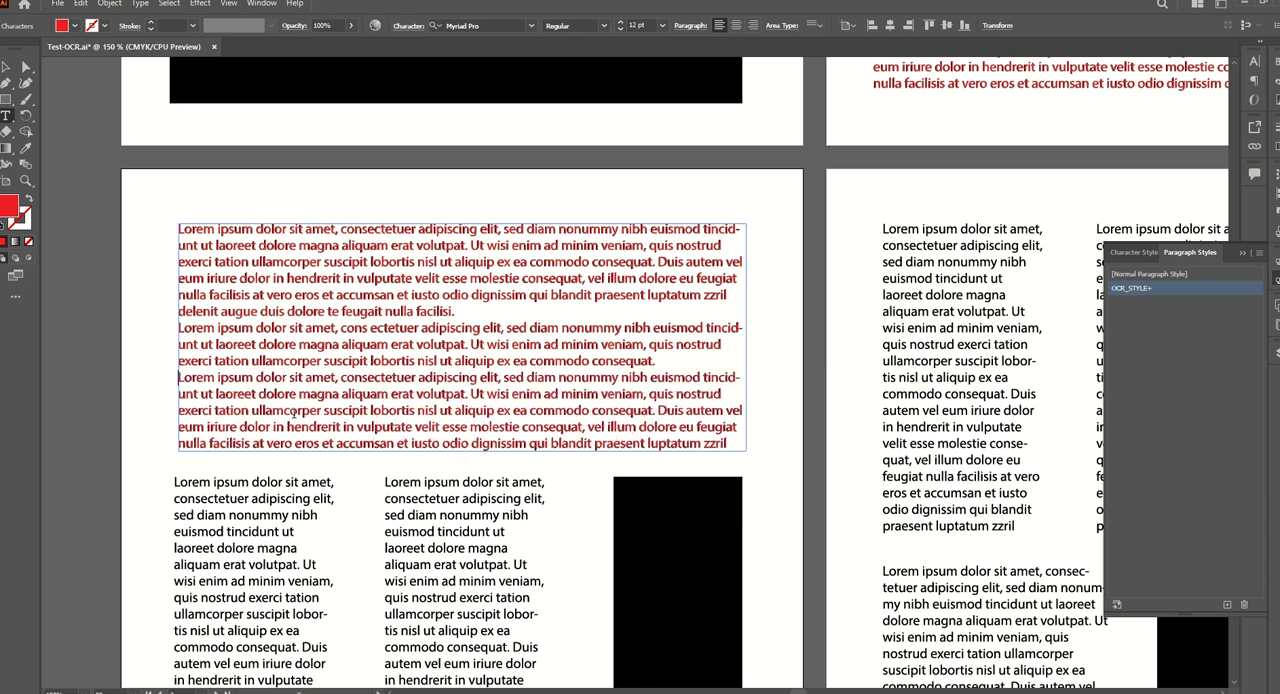
Run the ILL-OCR-2.0.3 script on the outer narrow text column of the third page and let Tesseract finish.
scroll(292, 413, down, 5)
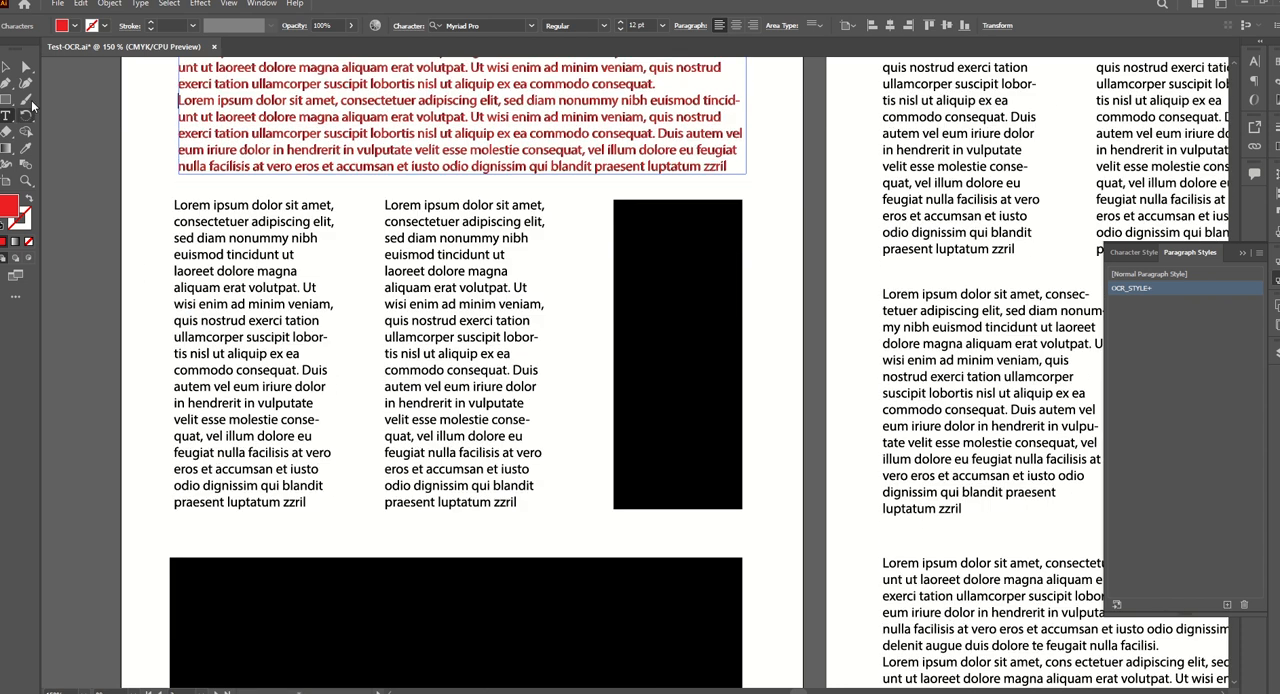
click(7, 68)
drag(160, 194, 347, 538)
click(58, 4)
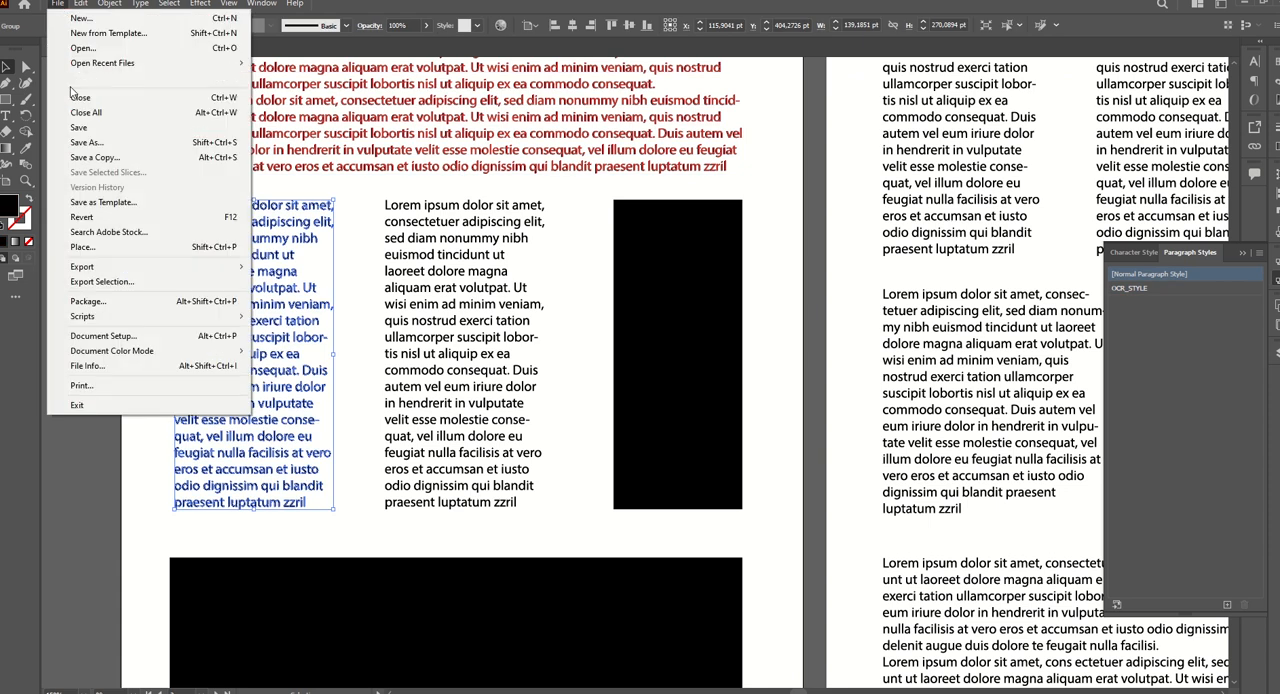
mouse_move(139, 316)
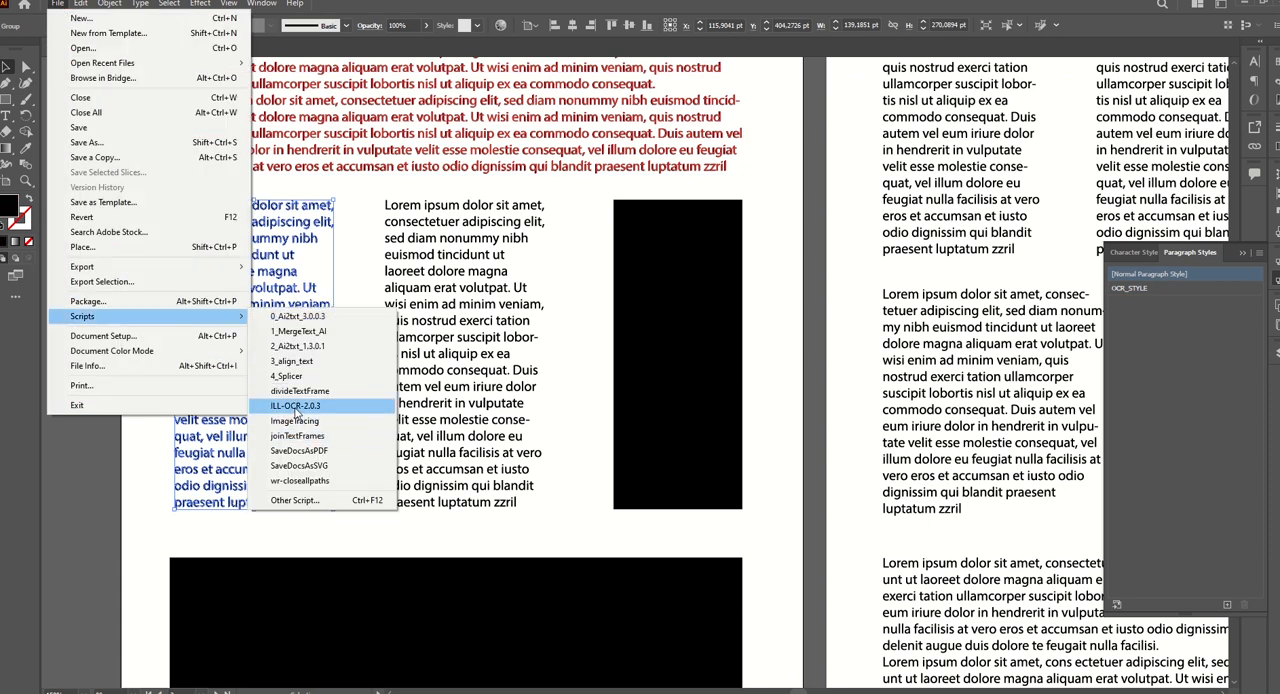
click(276, 437)
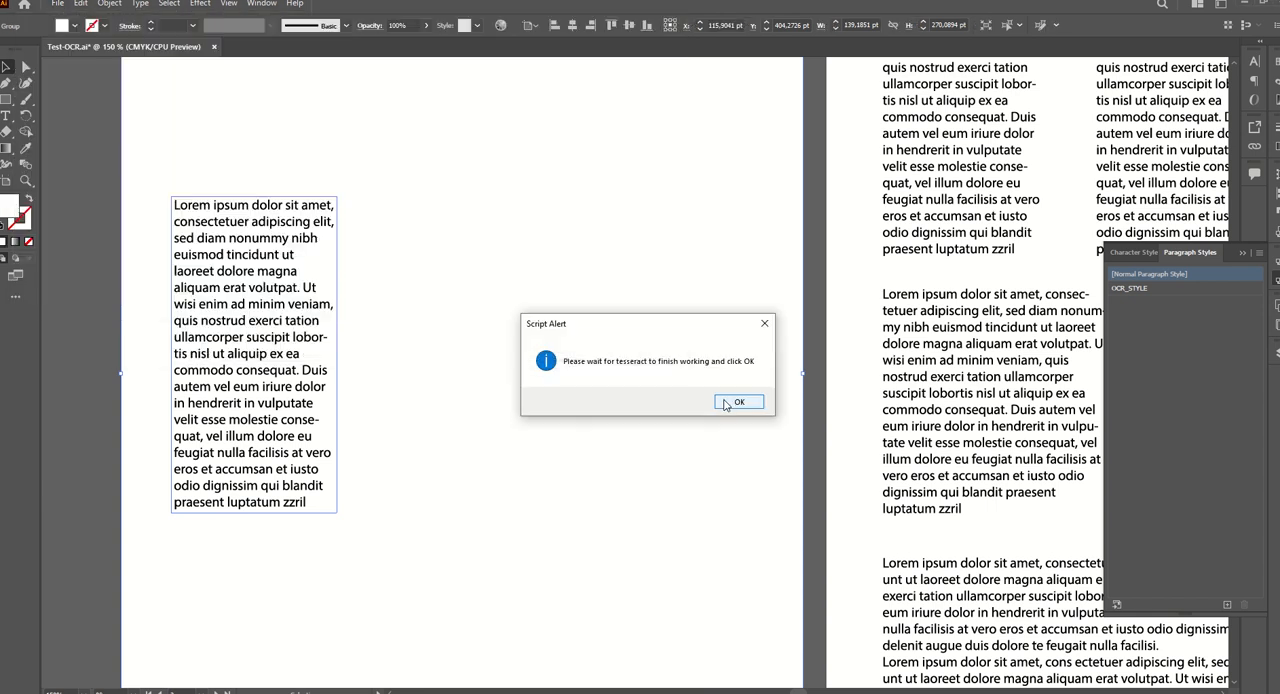
click(727, 403)
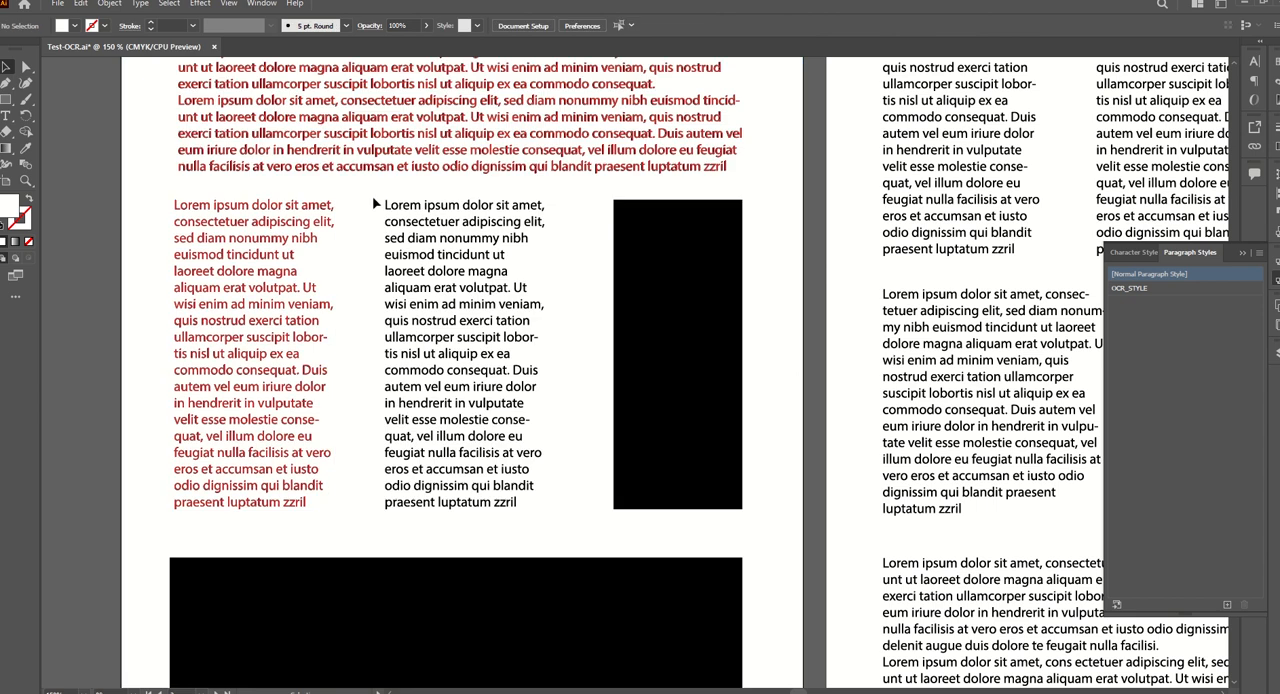
Recognize the third page's narrow text column next to the tall black rectangle with the ILL-OCR-2.0.3 script.
drag(372, 200, 551, 517)
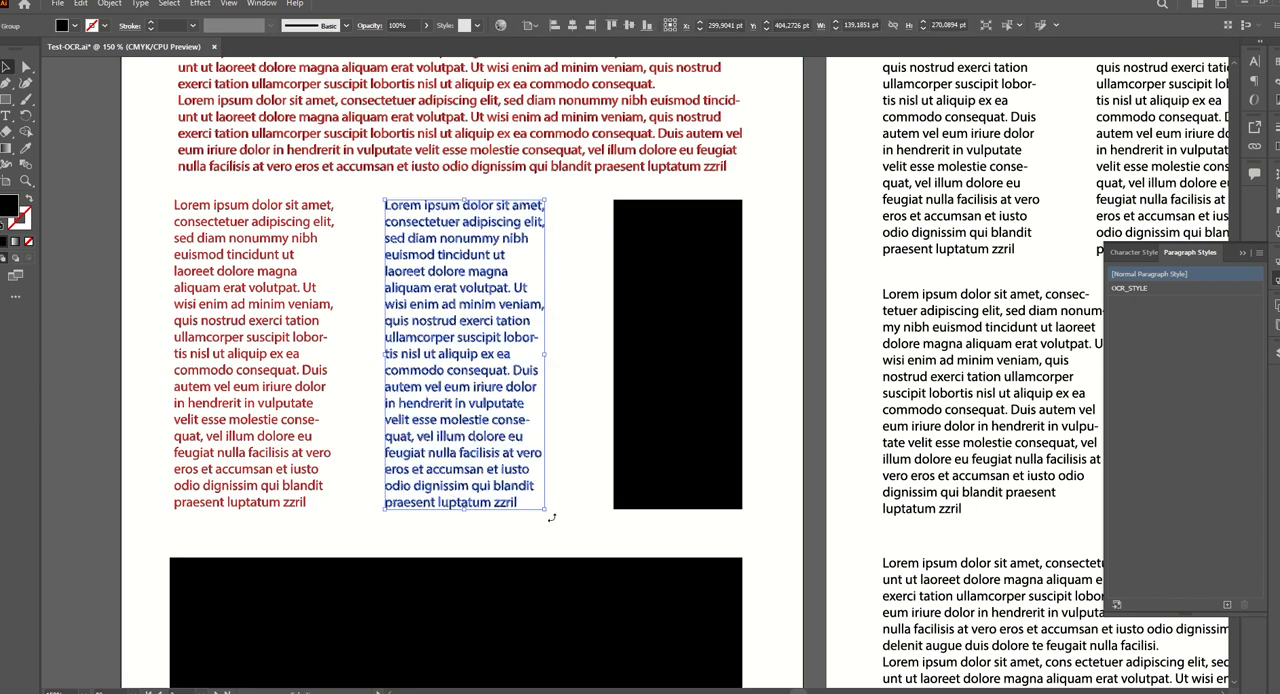
click(58, 5)
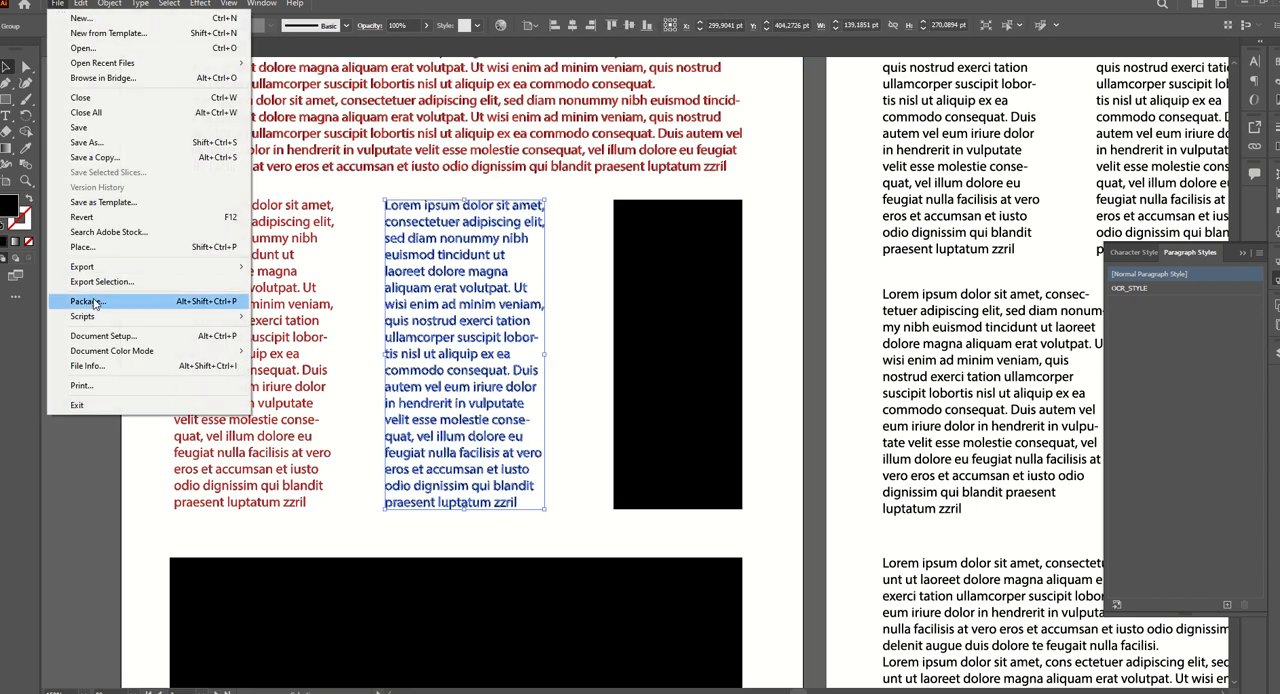
mouse_move(96, 321)
click(295, 405)
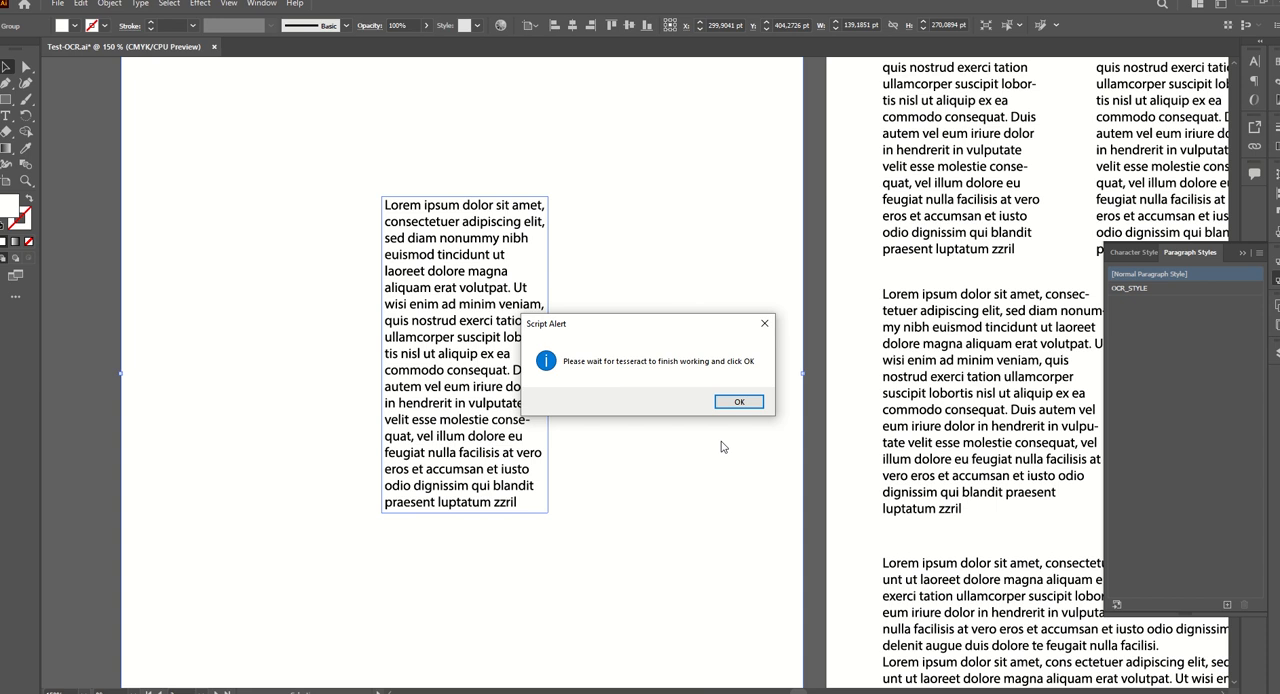
click(736, 402)
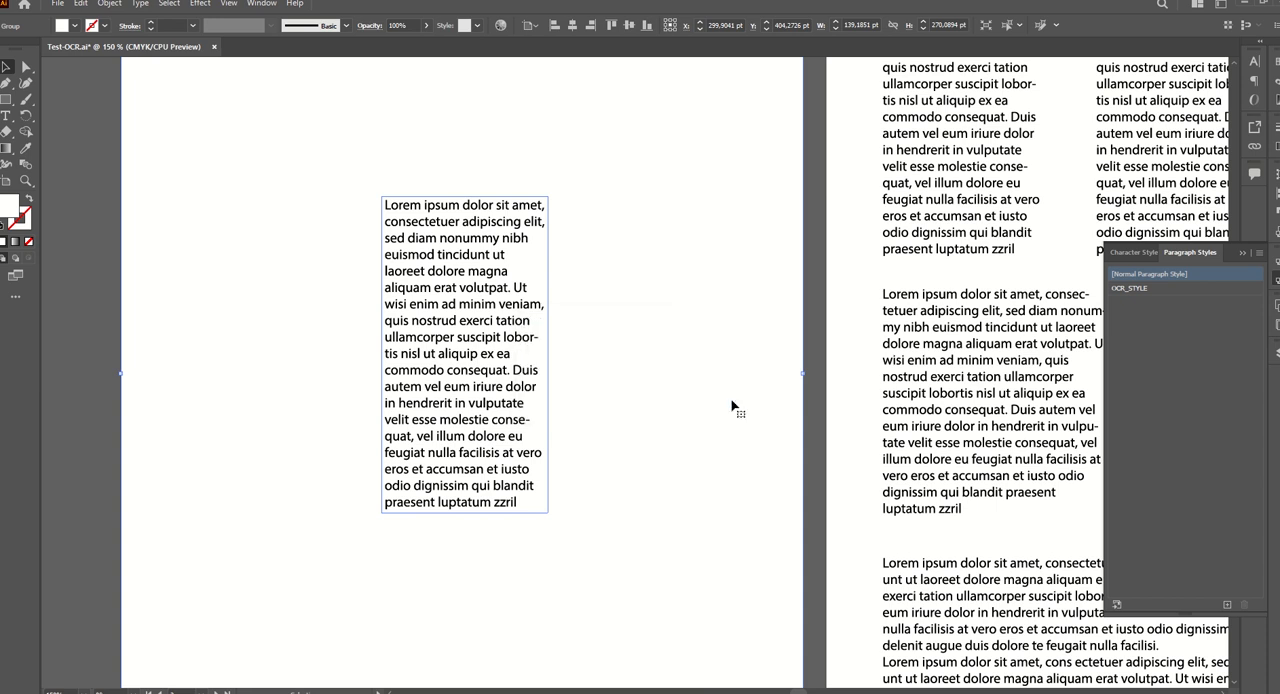
Recognize the first of the three upper text columns on the fourth page with the ILL-OCR-2.0.3 script.
scroll(558, 427, down, 1)
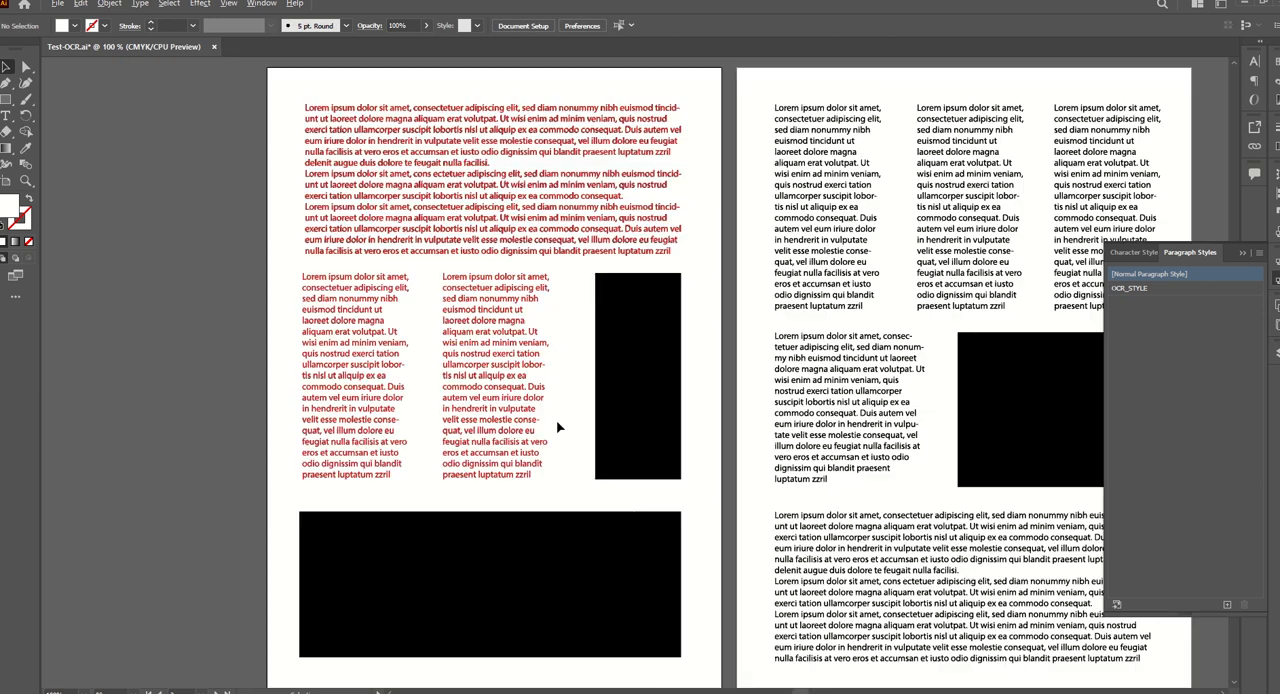
scroll(766, 303, up, 1)
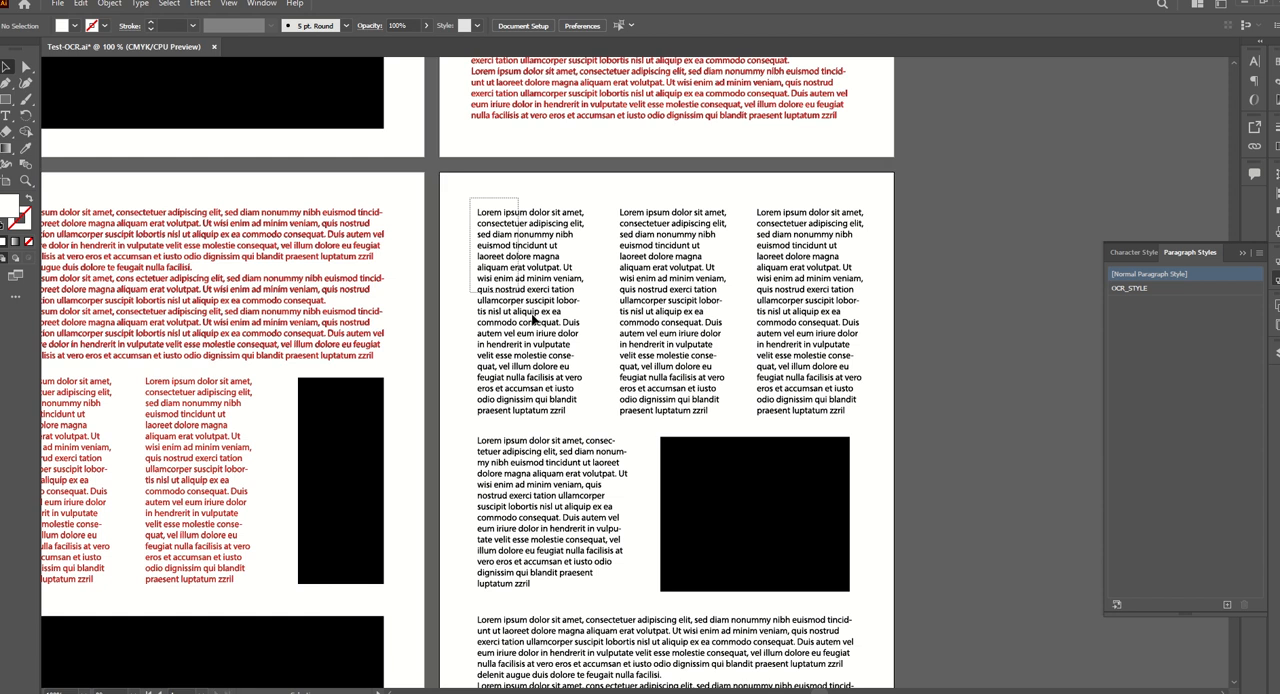
click(605, 427)
click(57, 3)
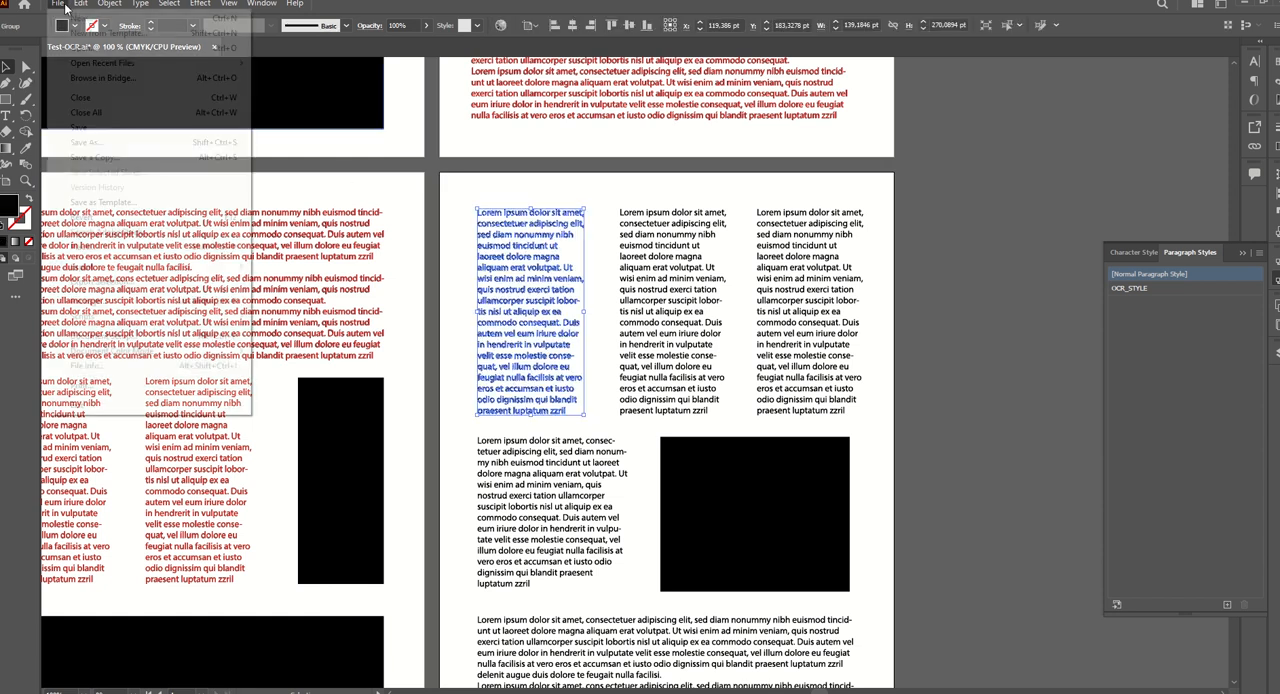
mouse_move(110, 318)
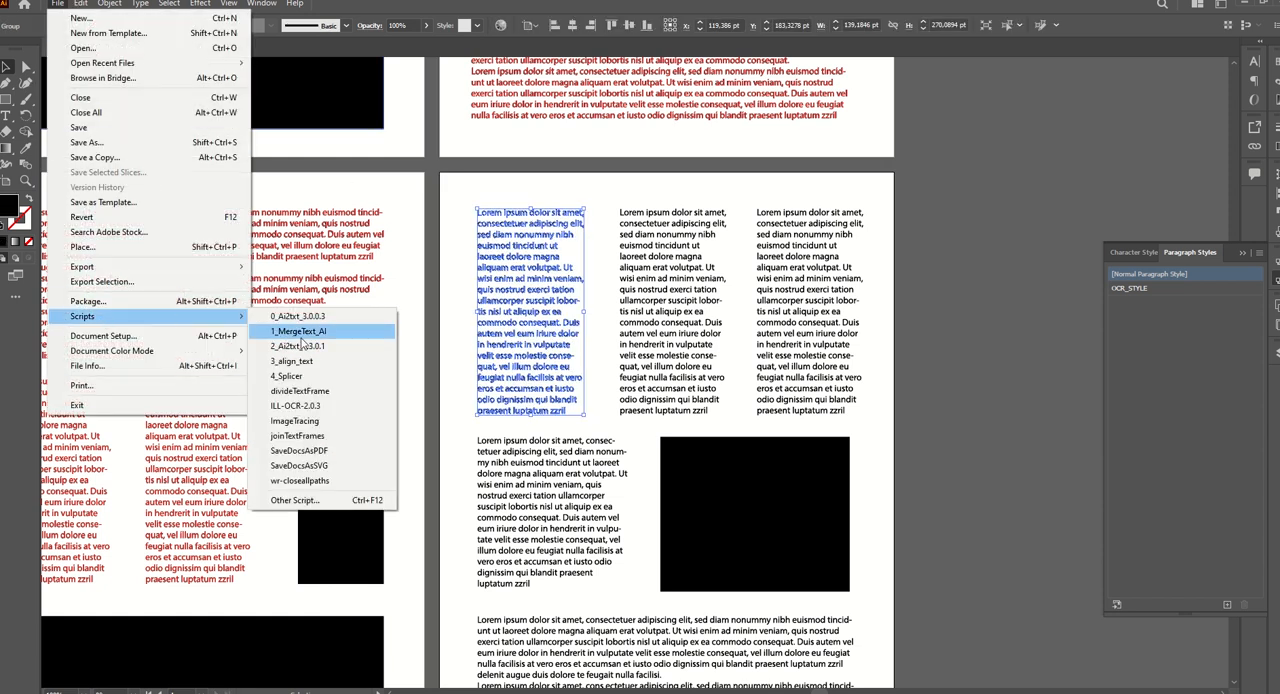
click(315, 410)
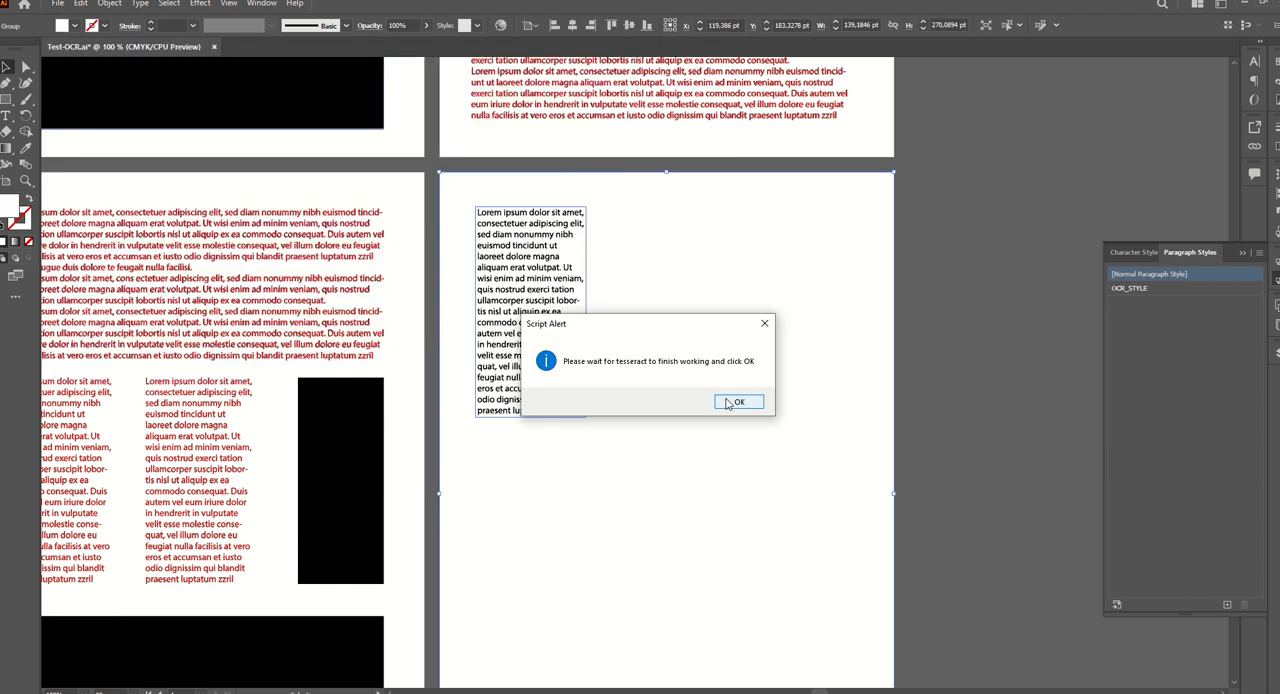
click(737, 402)
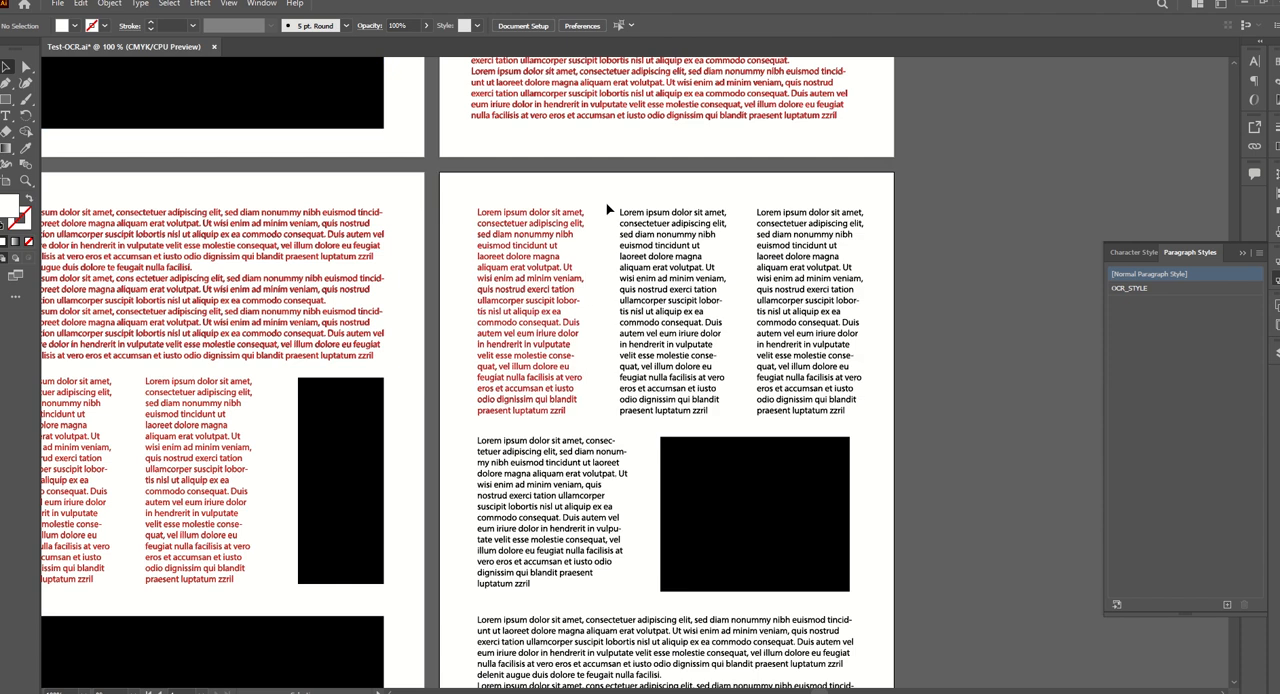
Run the ILL-OCR-2.0.3 script on the middle upper text column of the fourth page and let Tesseract finish.
drag(606, 201, 752, 434)
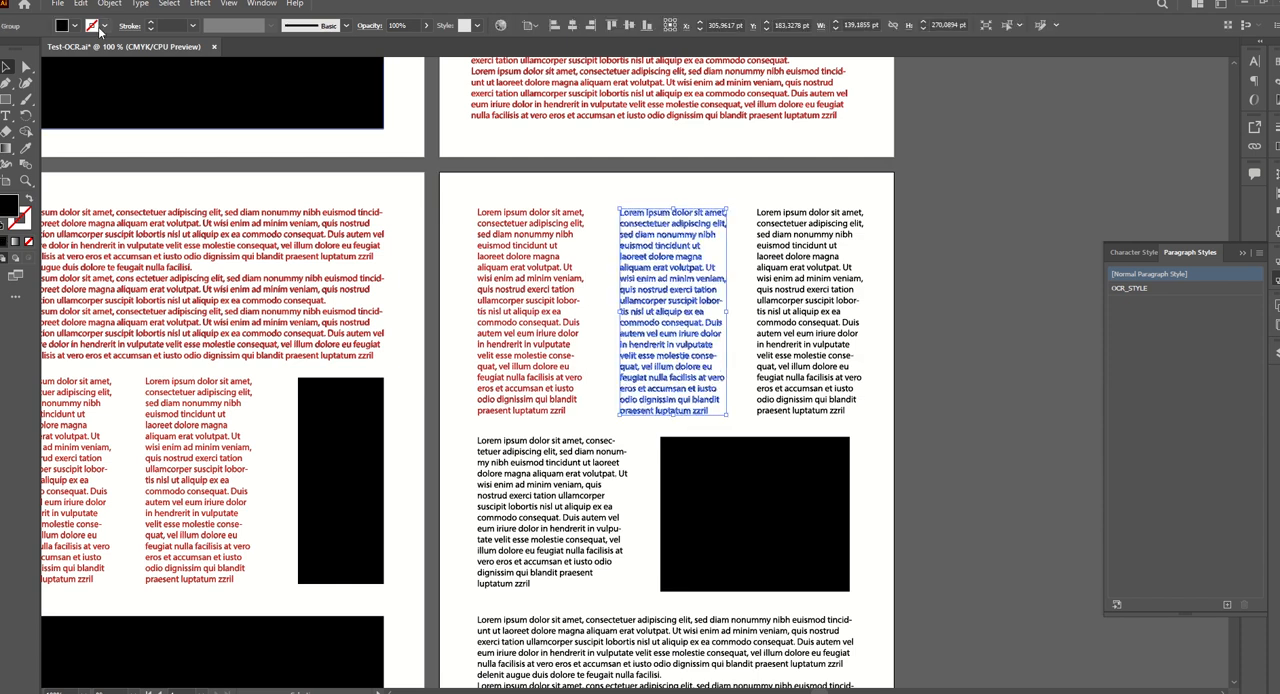
click(57, 4)
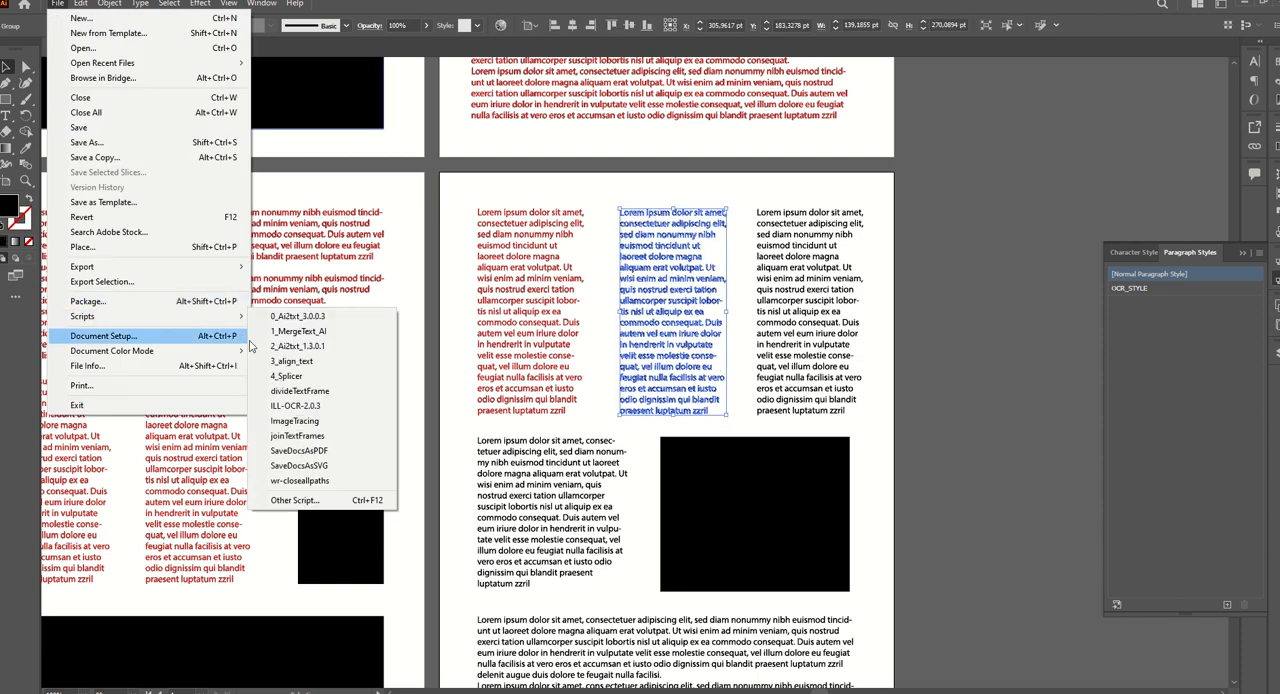
click(300, 408)
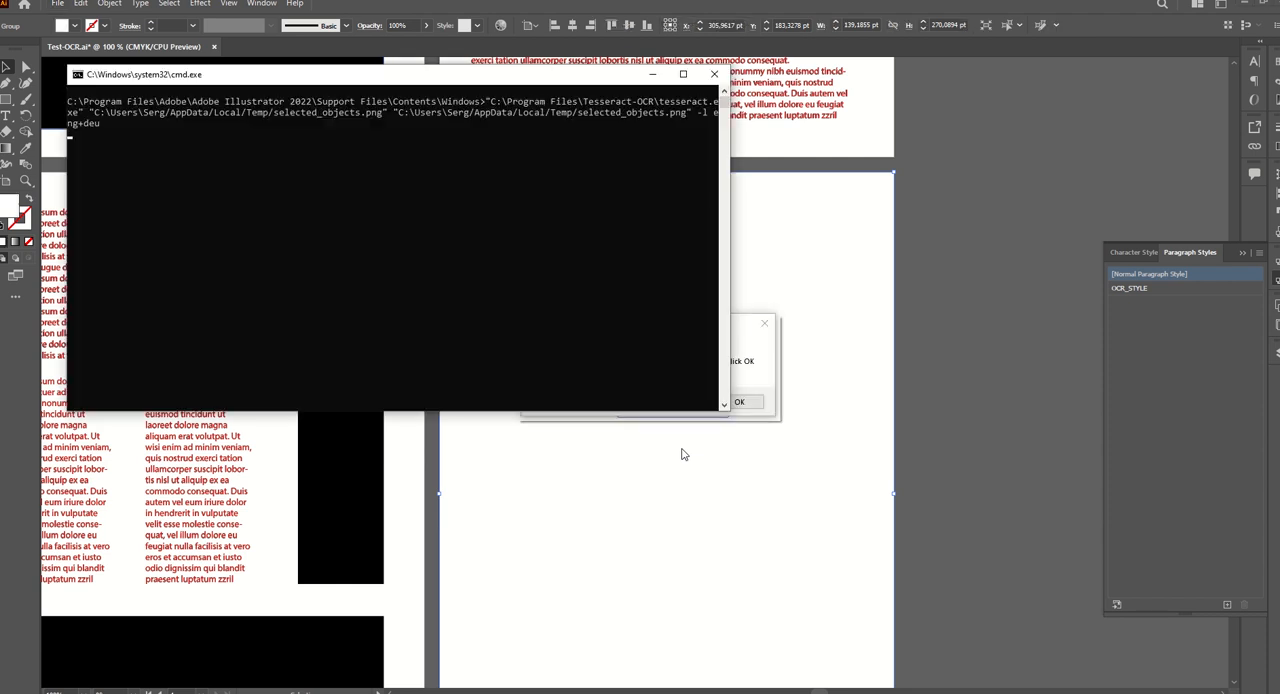
click(724, 401)
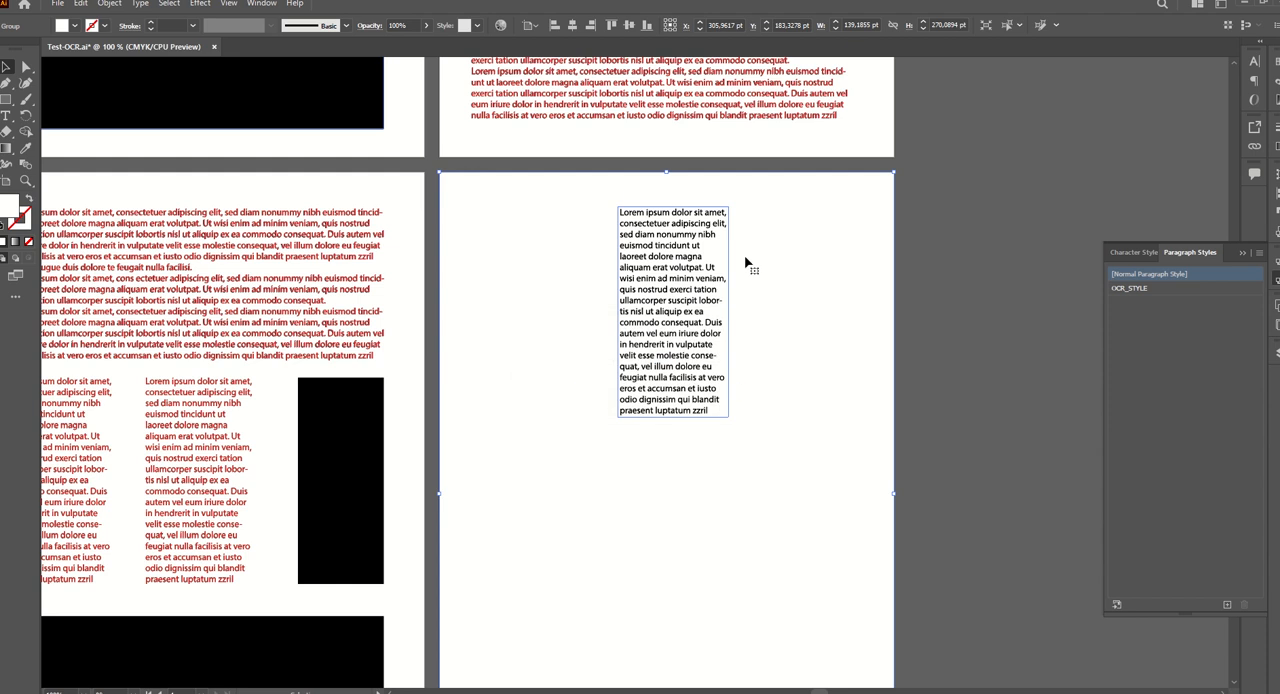
Convert the third upper text column of the fourth page to editable text with the ILL-OCR-2.0.3 script.
drag(828, 315, 874, 428)
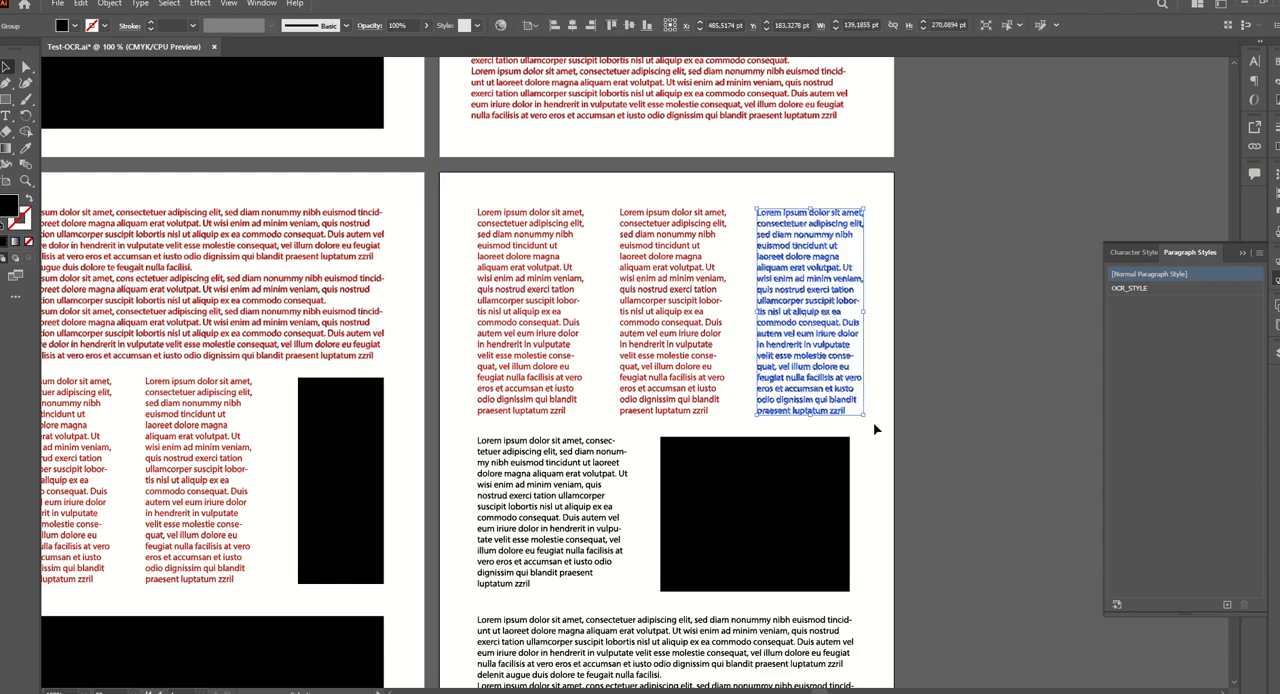
click(59, 5)
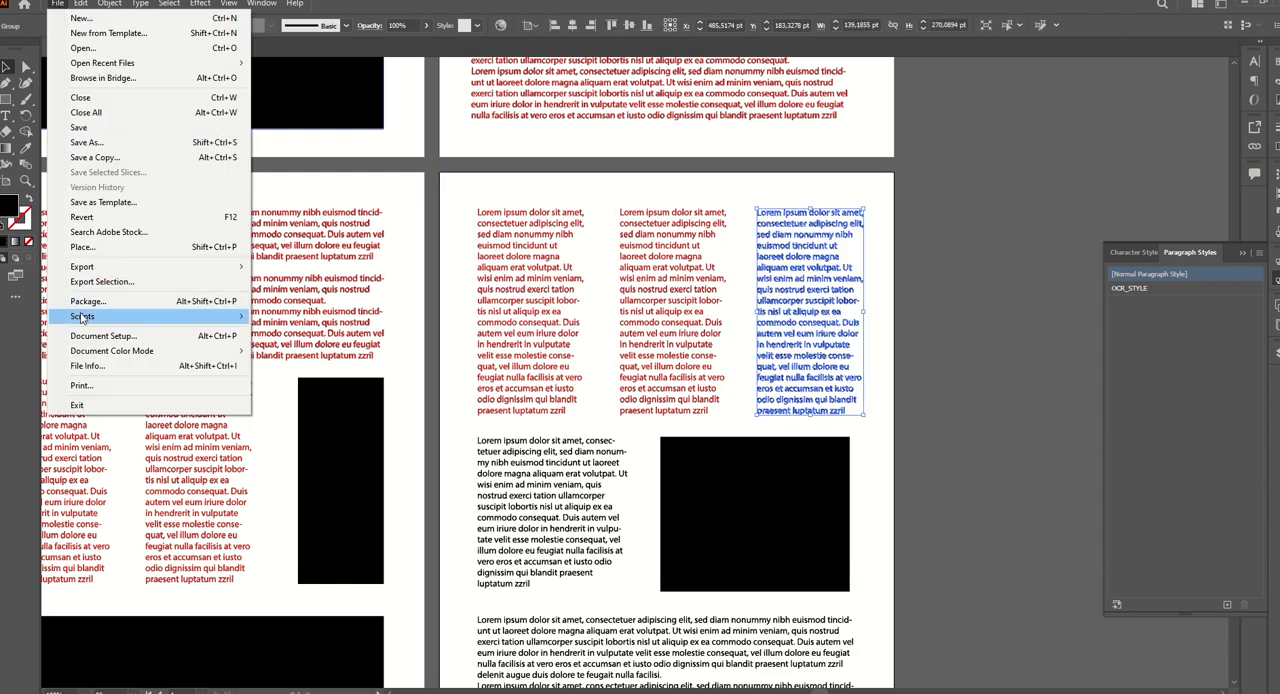
mouse_move(150, 316)
click(315, 407)
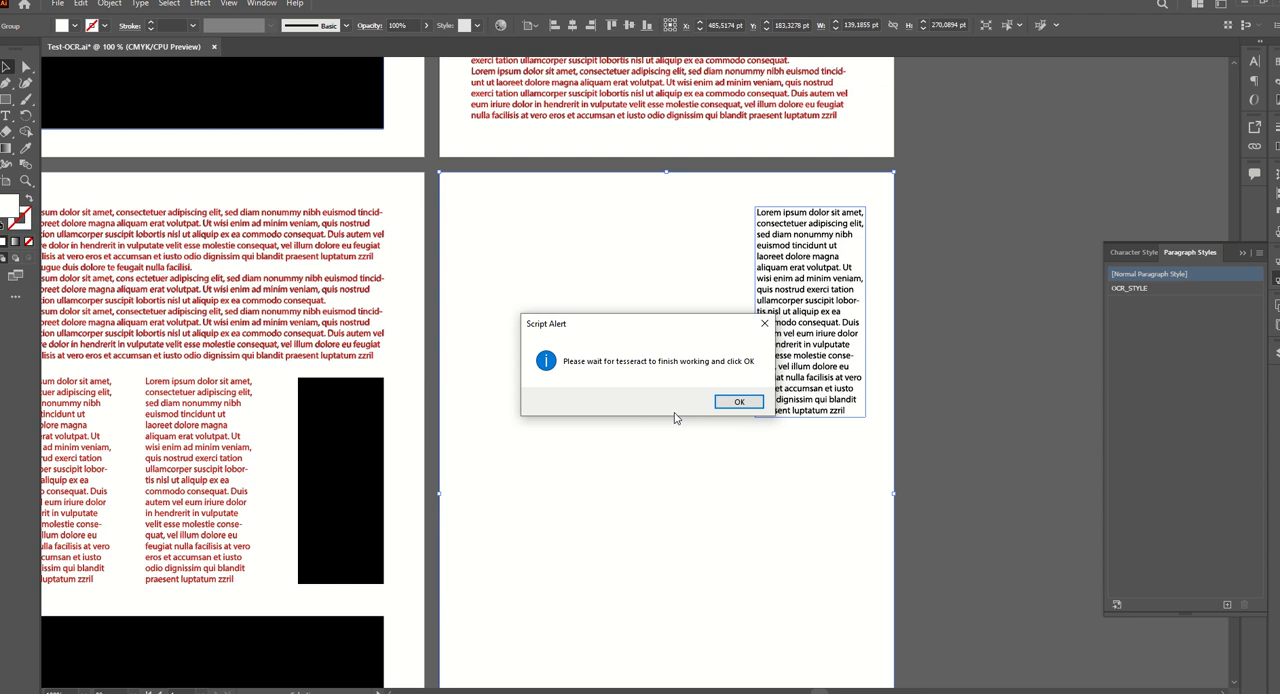
click(732, 402)
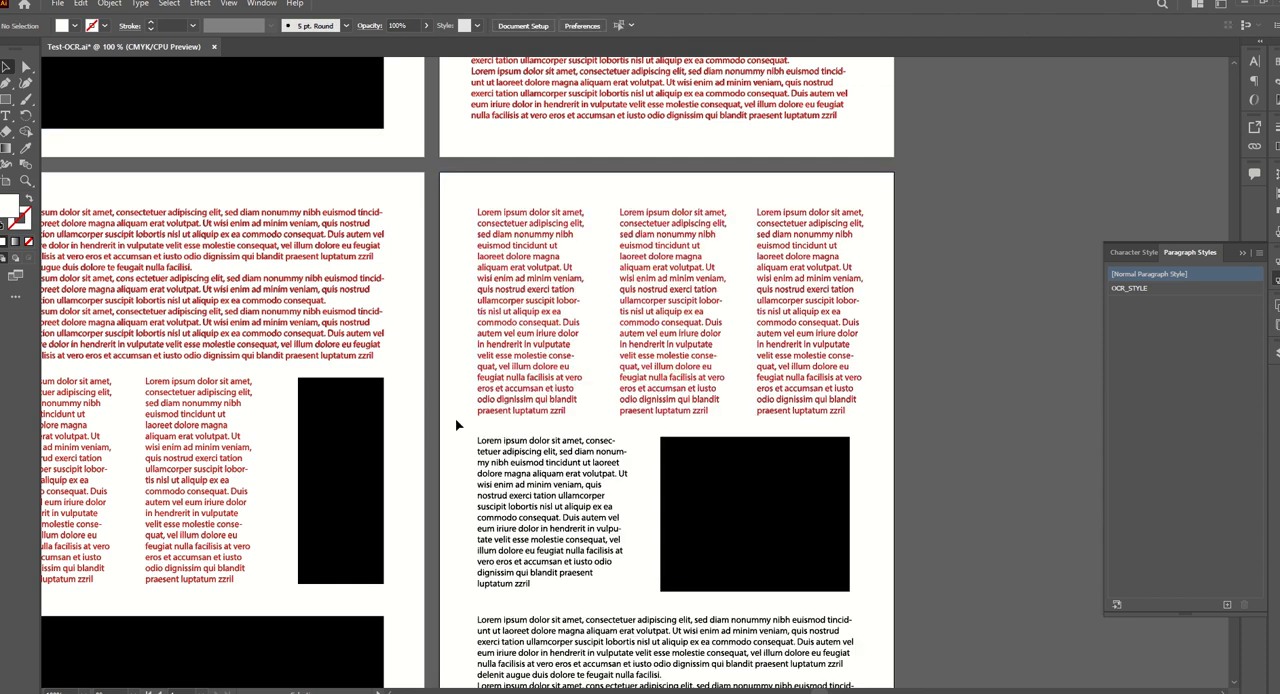
Recognize the text block beside the black rectangle on the fourth page with the ILL-OCR-2.0.3 script, letting Tesseract finish.
click(487, 465)
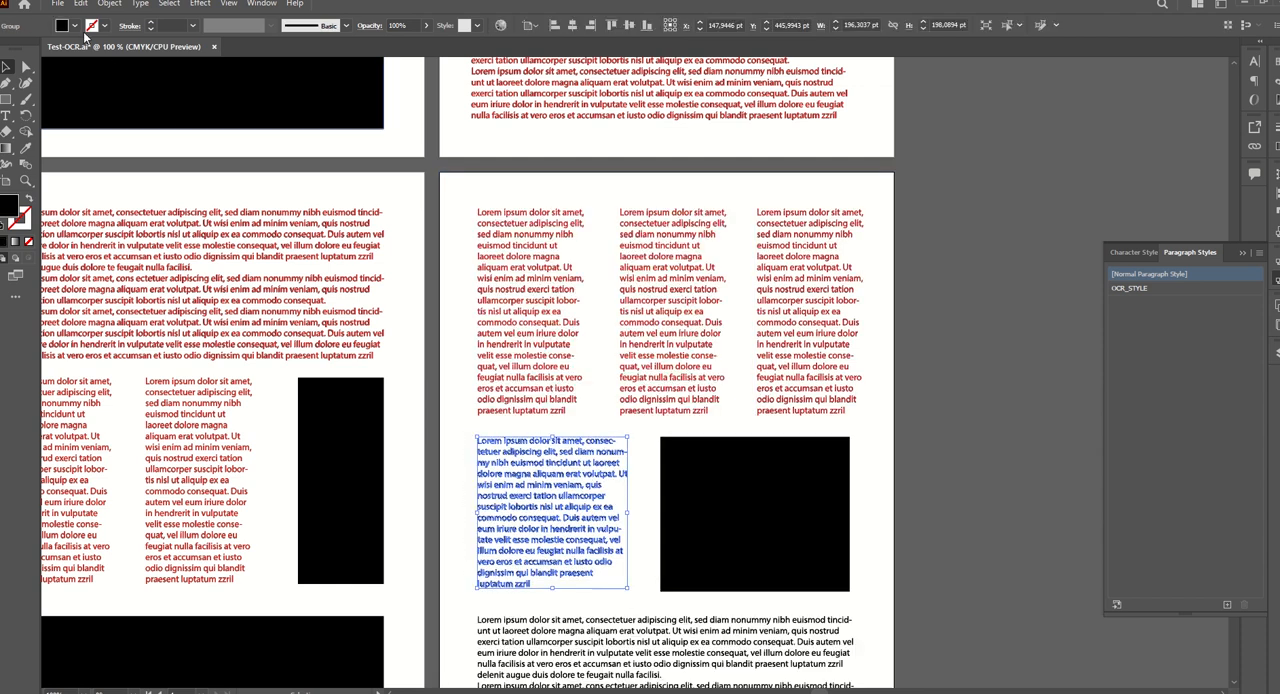
click(58, 4)
mouse_move(110, 316)
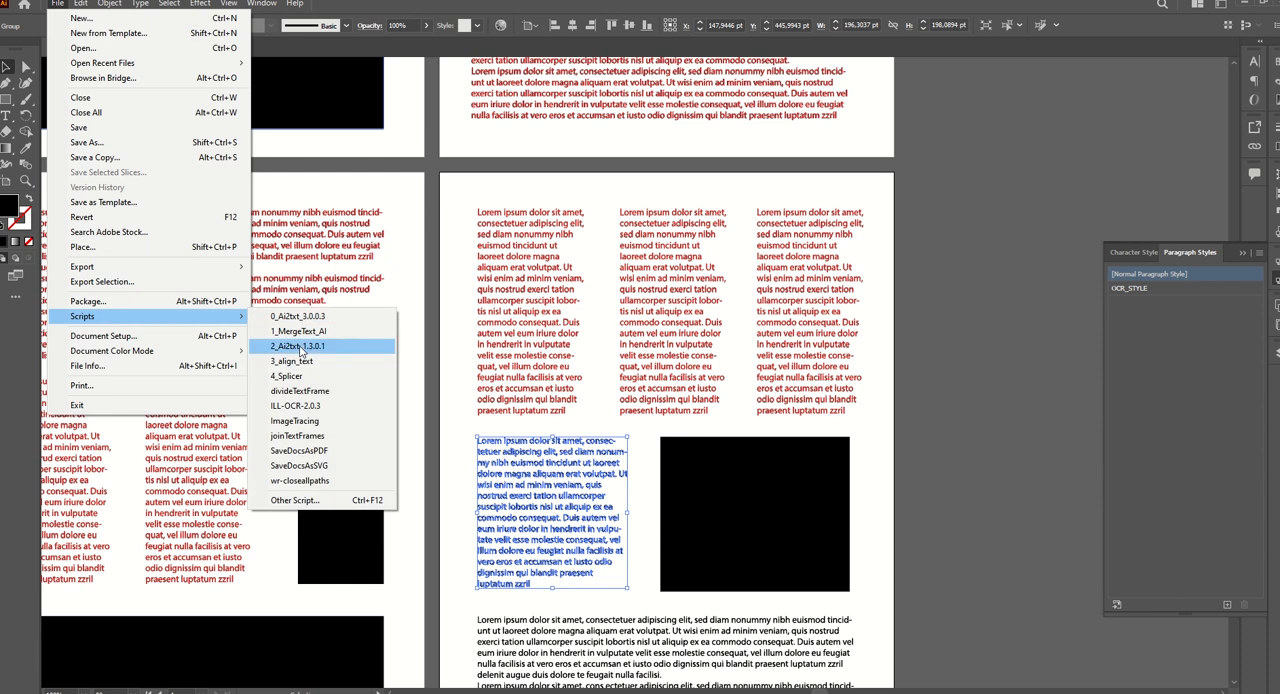
click(320, 405)
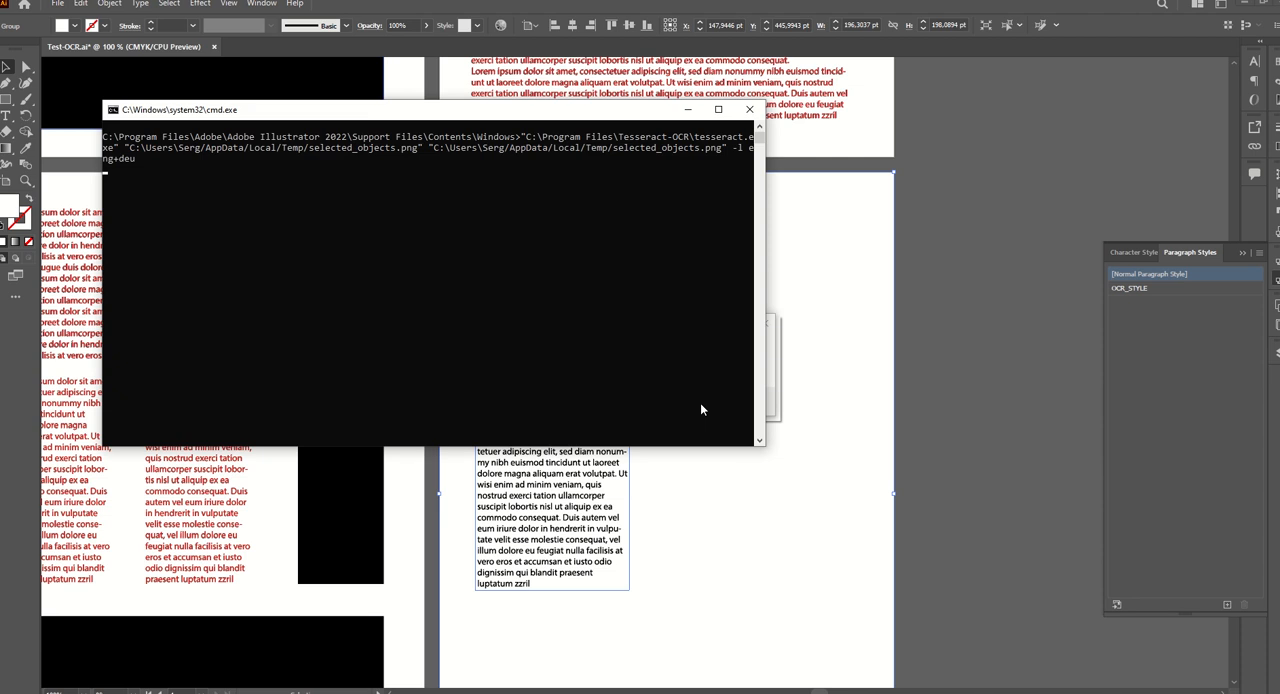
click(730, 402)
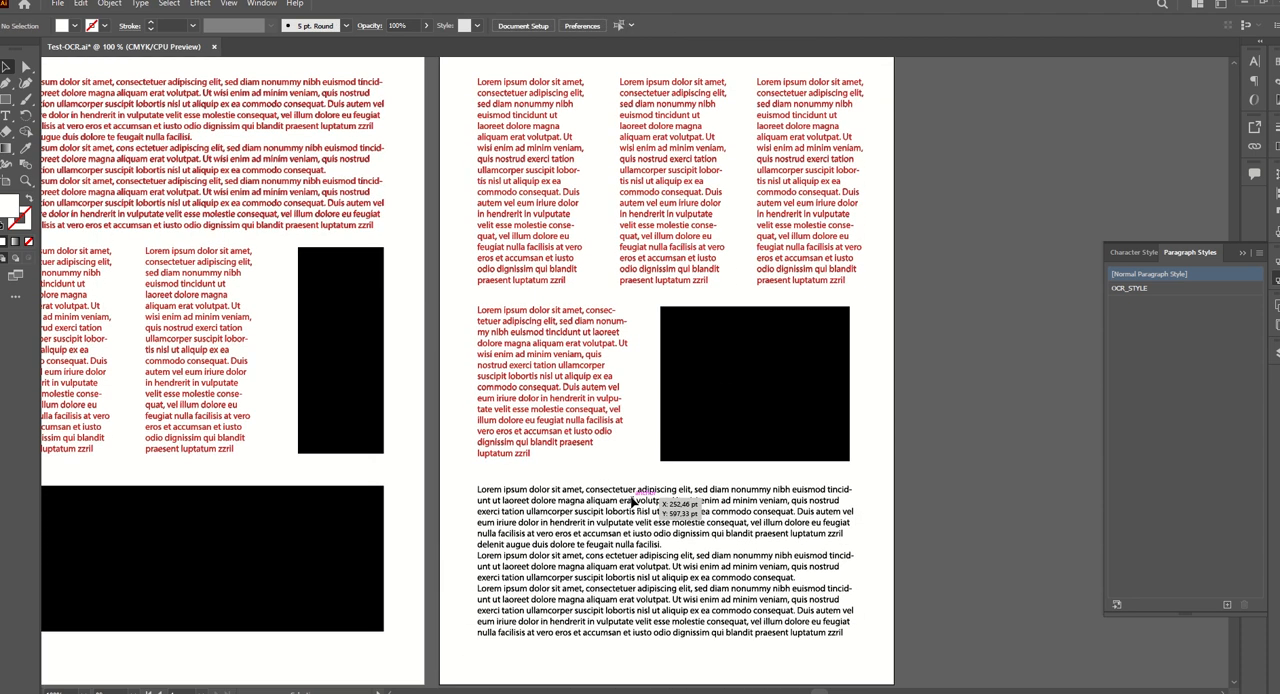
Recognize the wide bottom text block on the fourth page with the ILL-OCR-2.0.3 script, letting Tesseract finish.
click(677, 506)
click(58, 4)
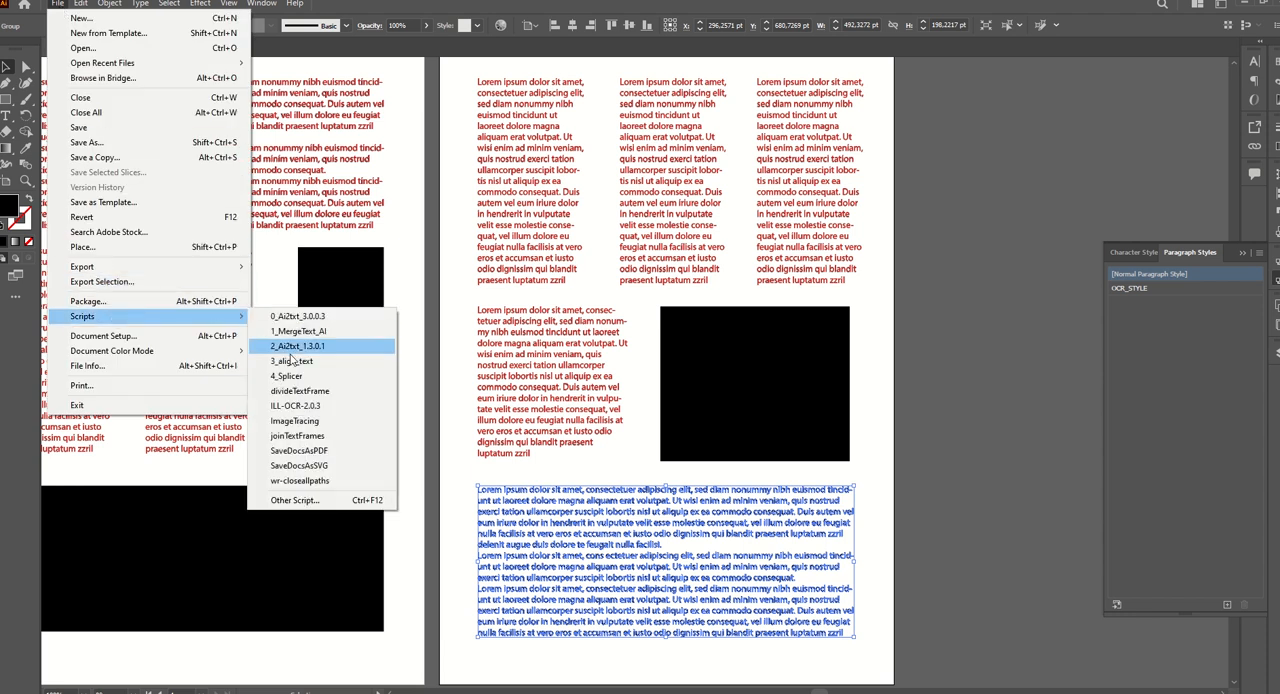
click(346, 401)
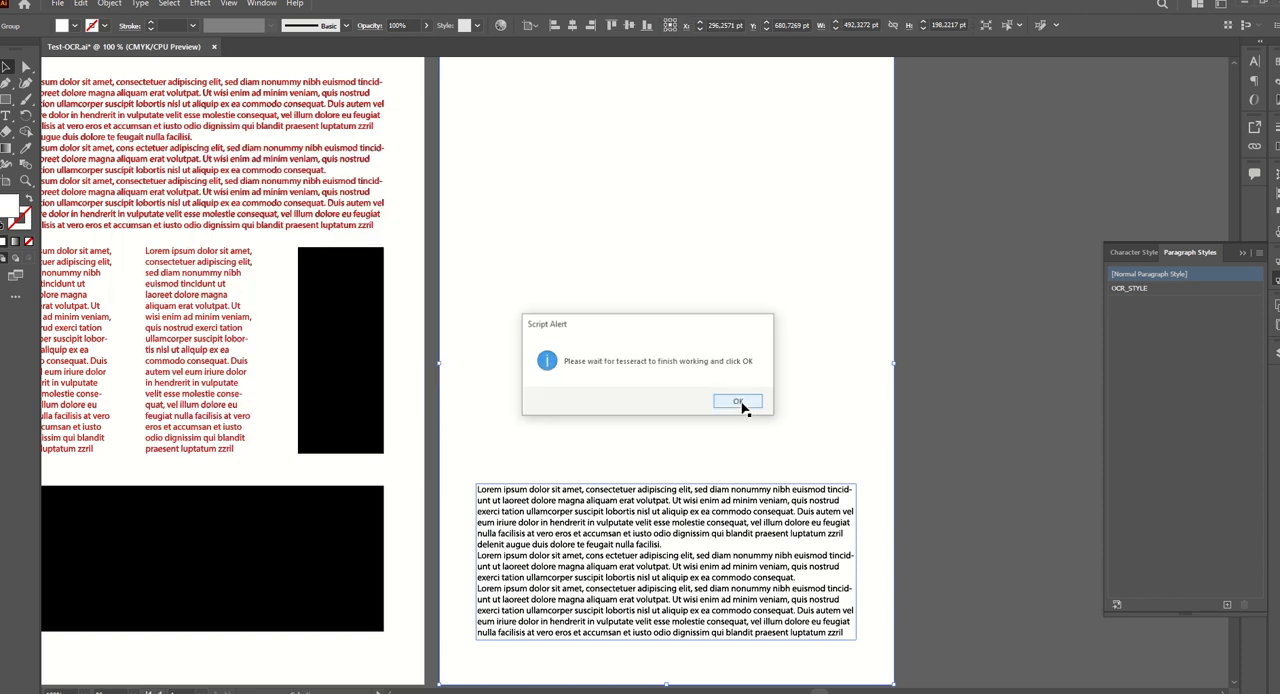
click(743, 405)
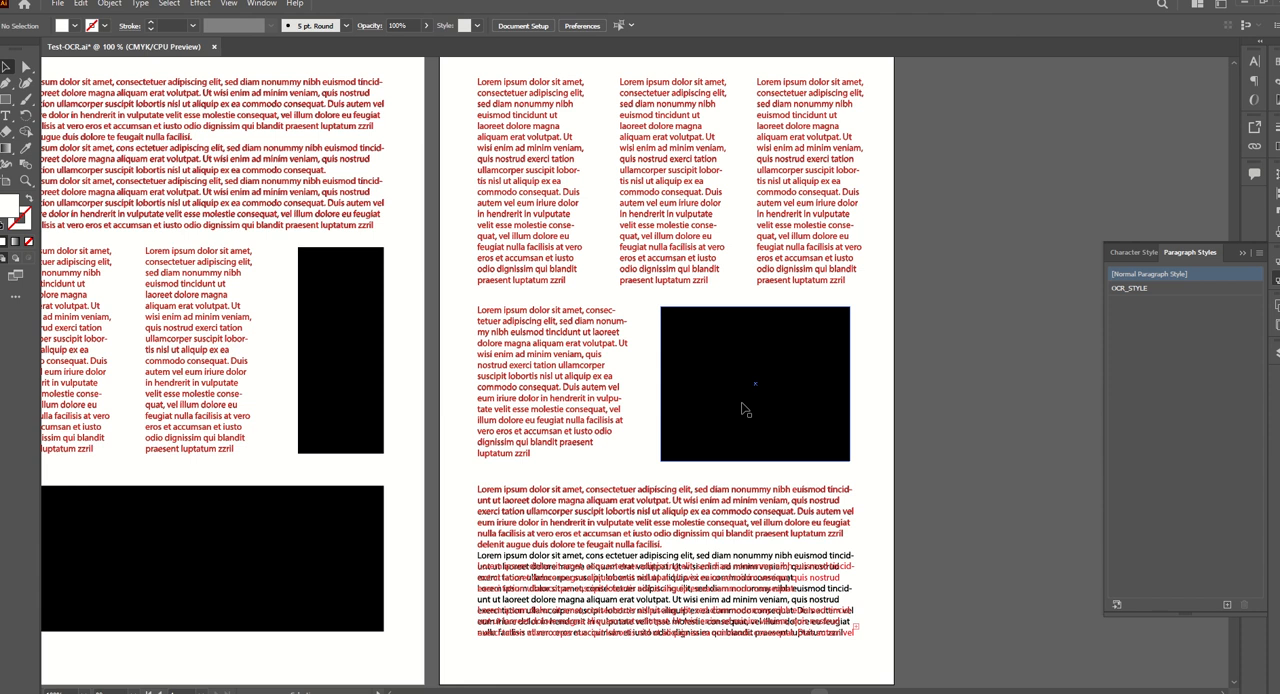
Remove the surplus line breaks from the converted bottom text block on the fourth page so its lines match the original.
click(566, 561)
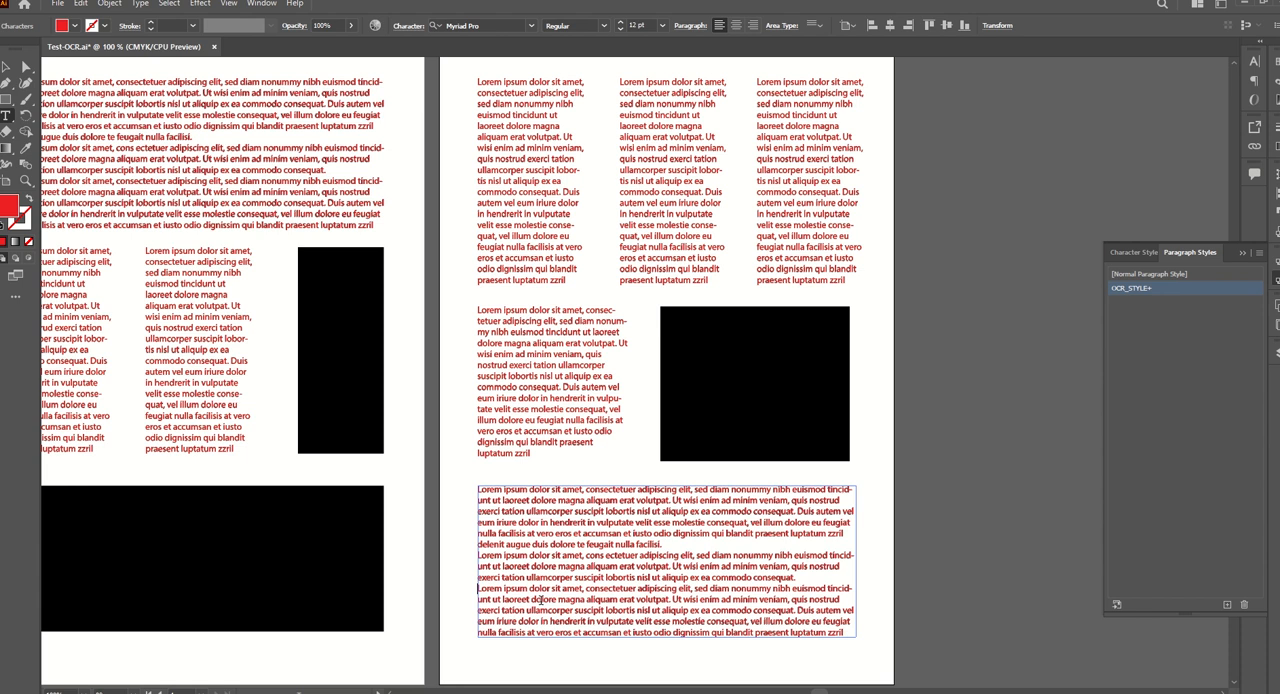
key(Escape)
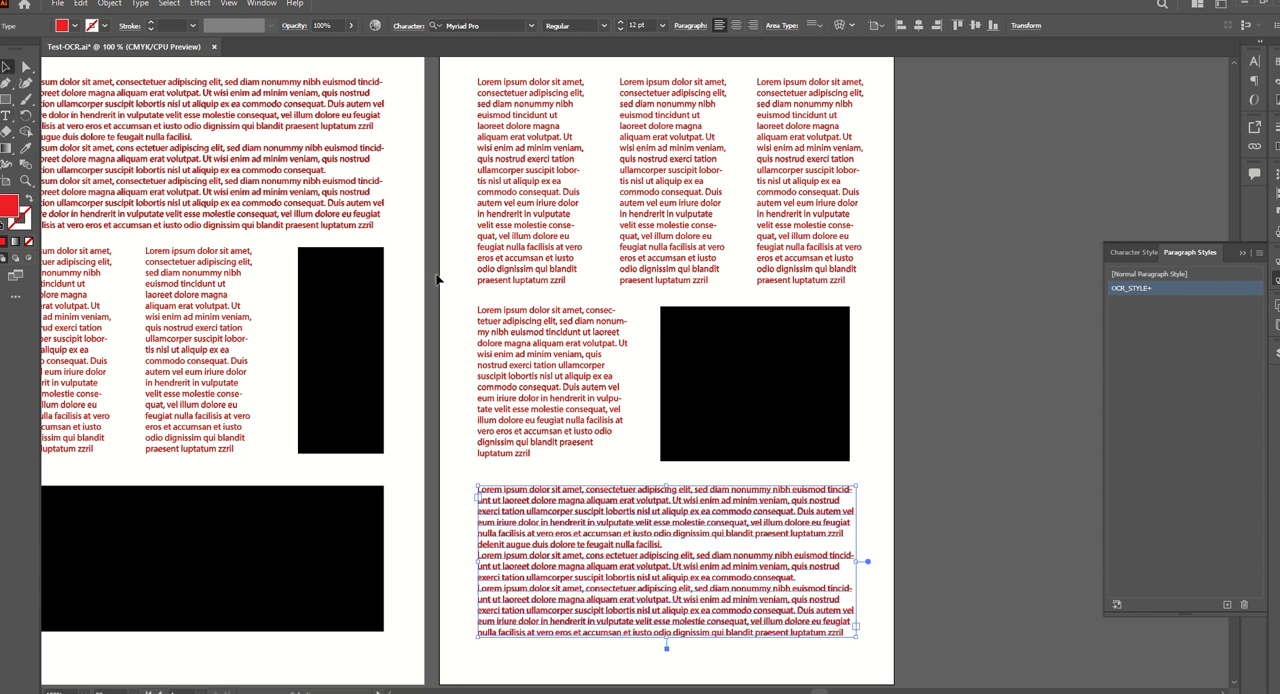
click(449, 285)
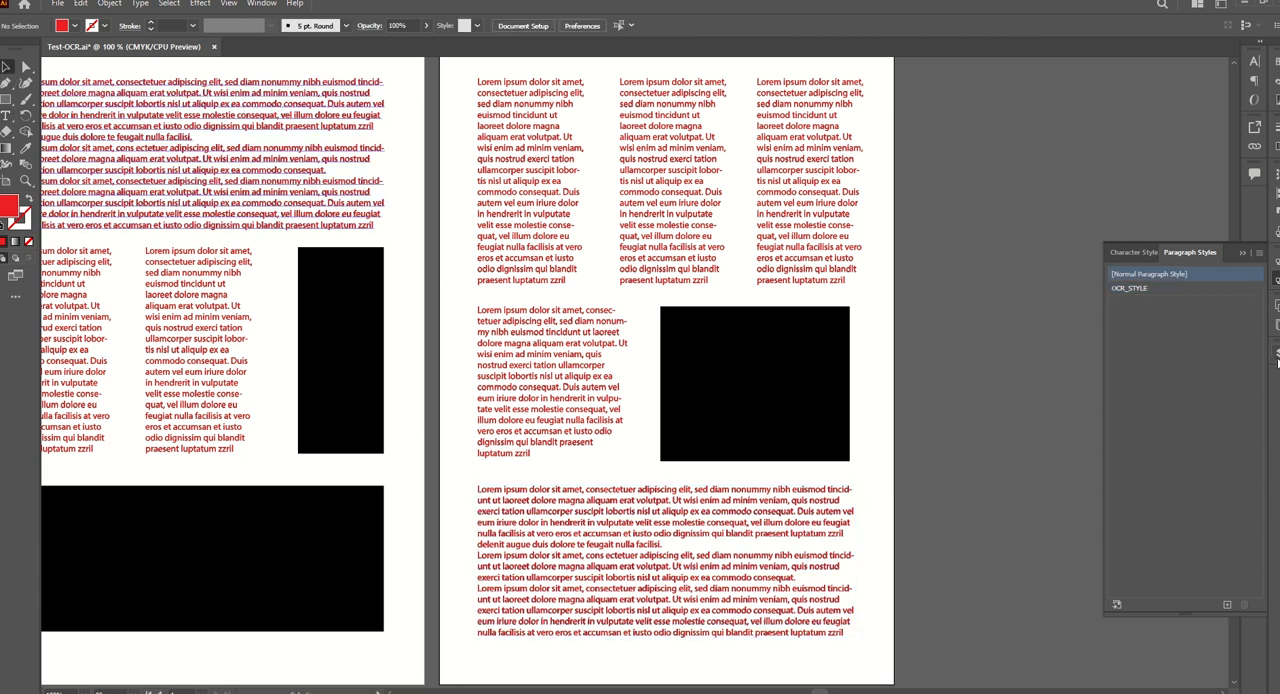
Create a new layer named "text" above Layer 1.
click(1276, 355)
click(1258, 112)
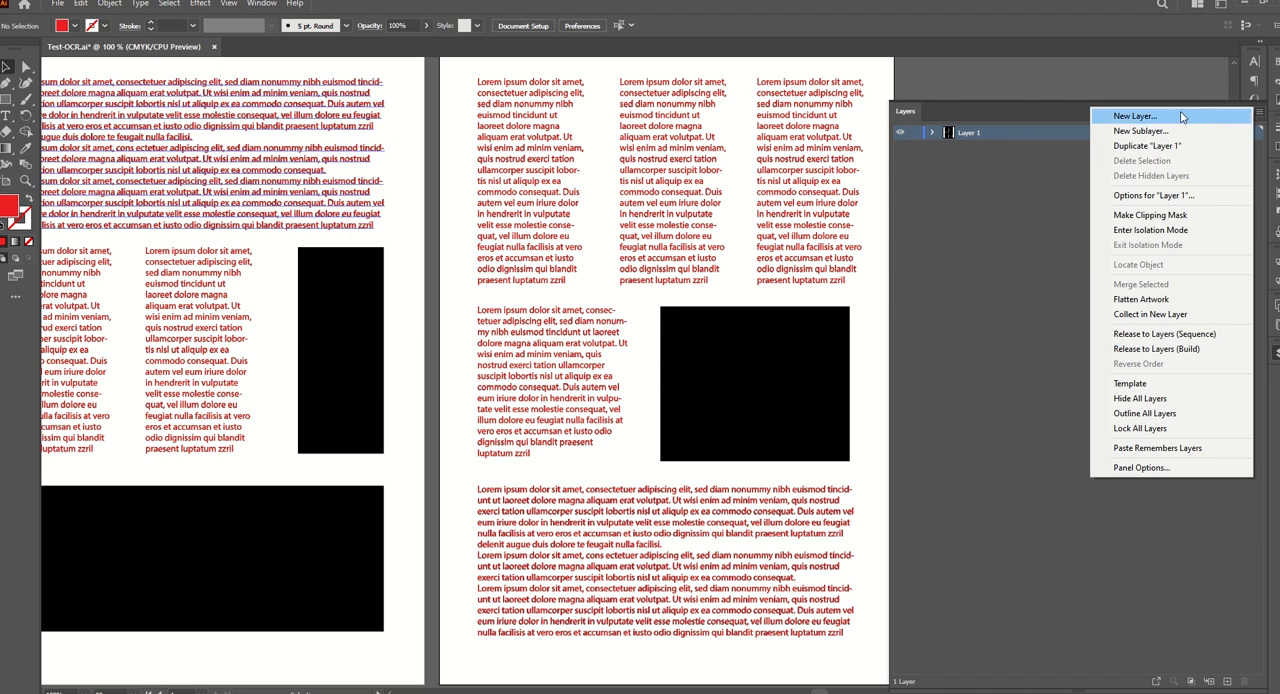
click(1112, 118)
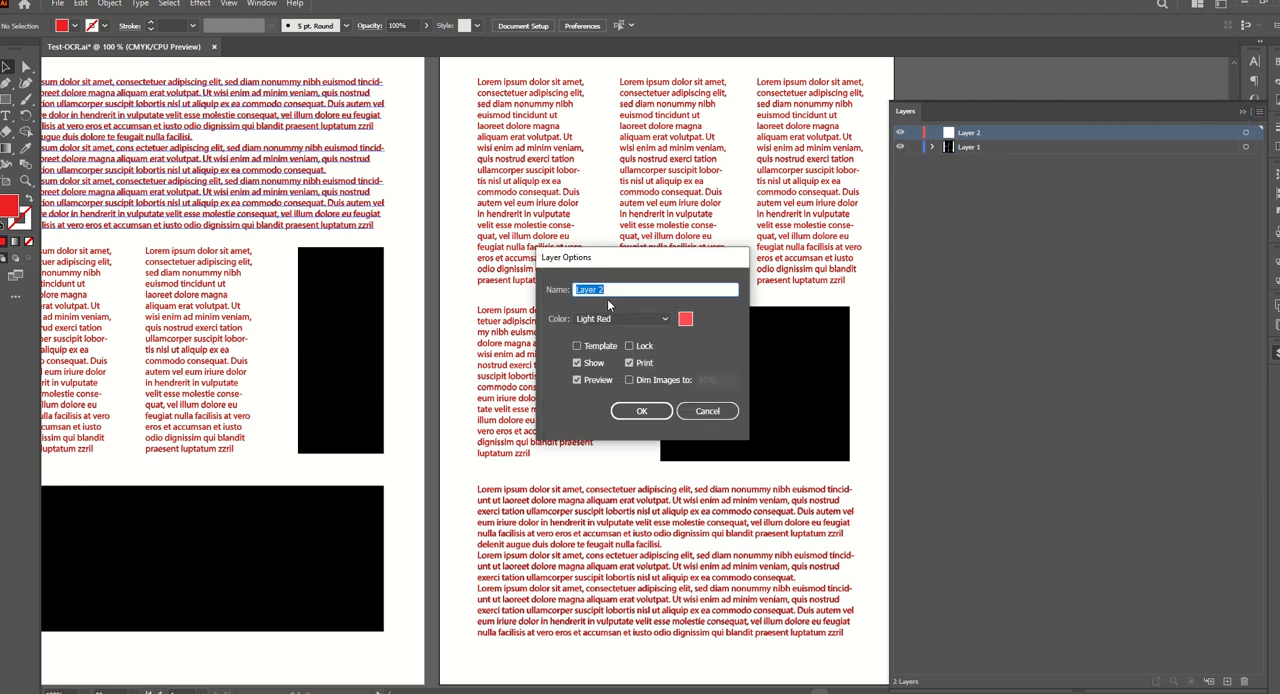
text(text)
key(Return)
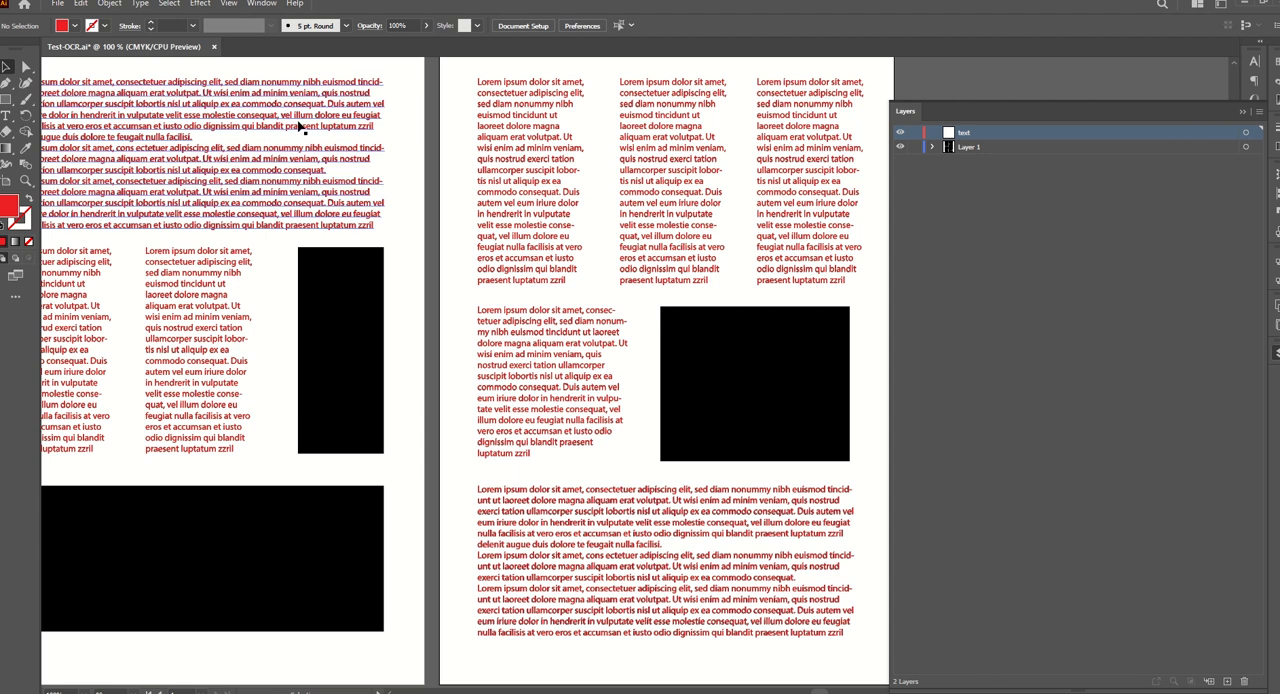
Select all text objects in the document, move them onto the text layer and lock that layer.
click(169, 3)
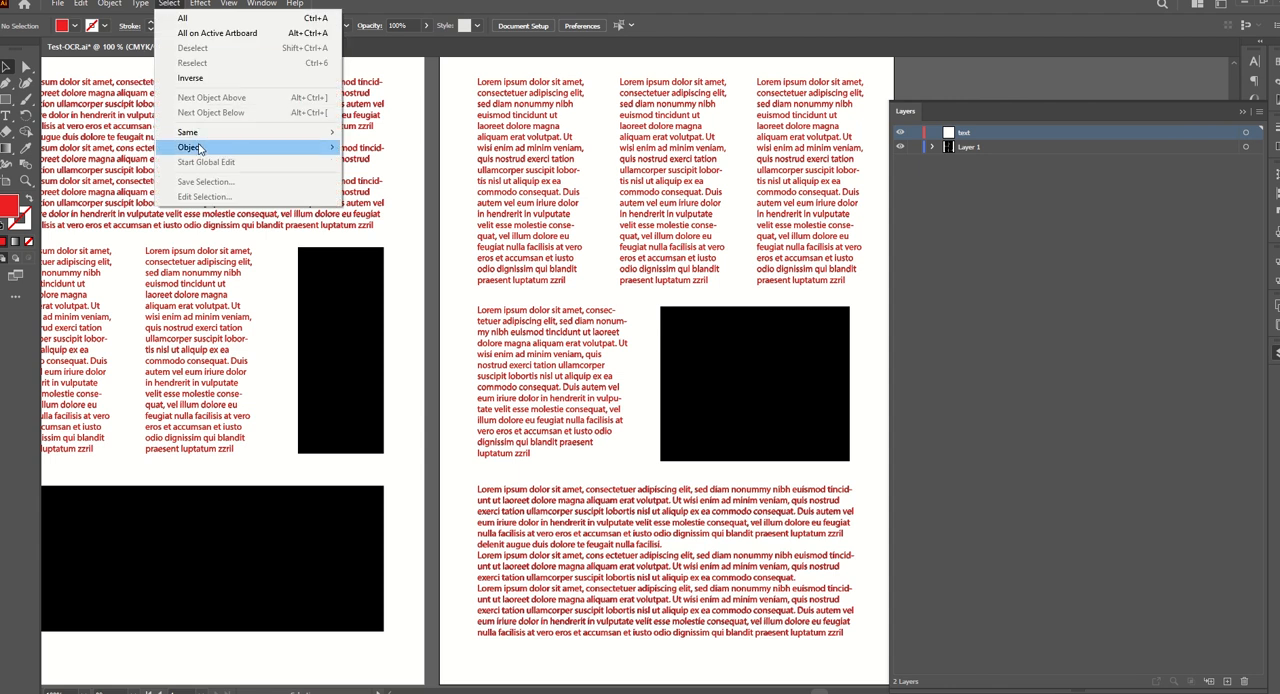
mouse_move(199, 150)
click(389, 246)
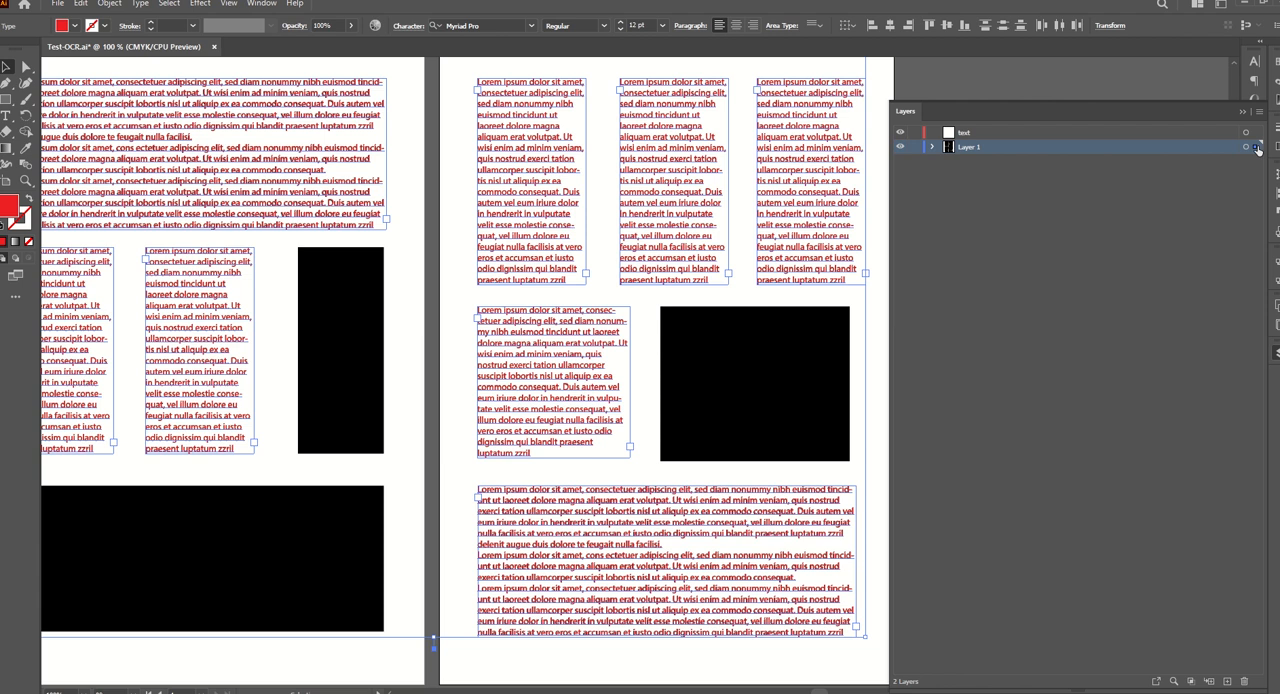
drag(1255, 137, 1256, 137)
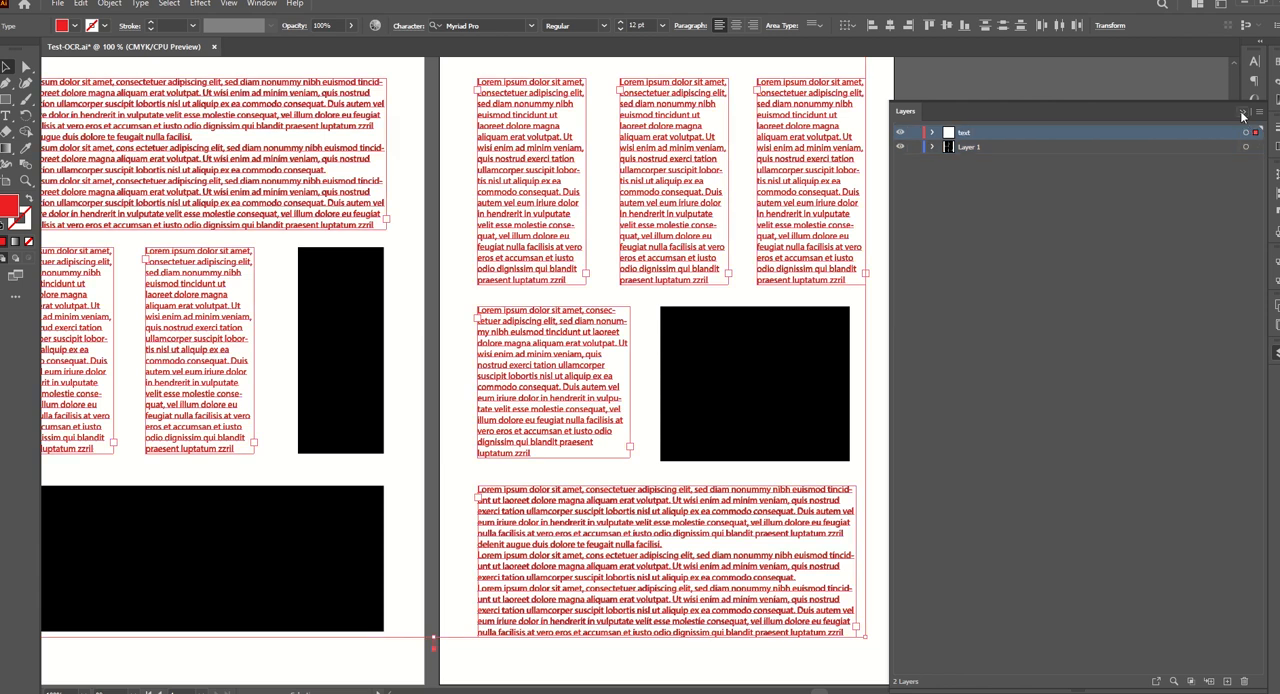
click(1243, 113)
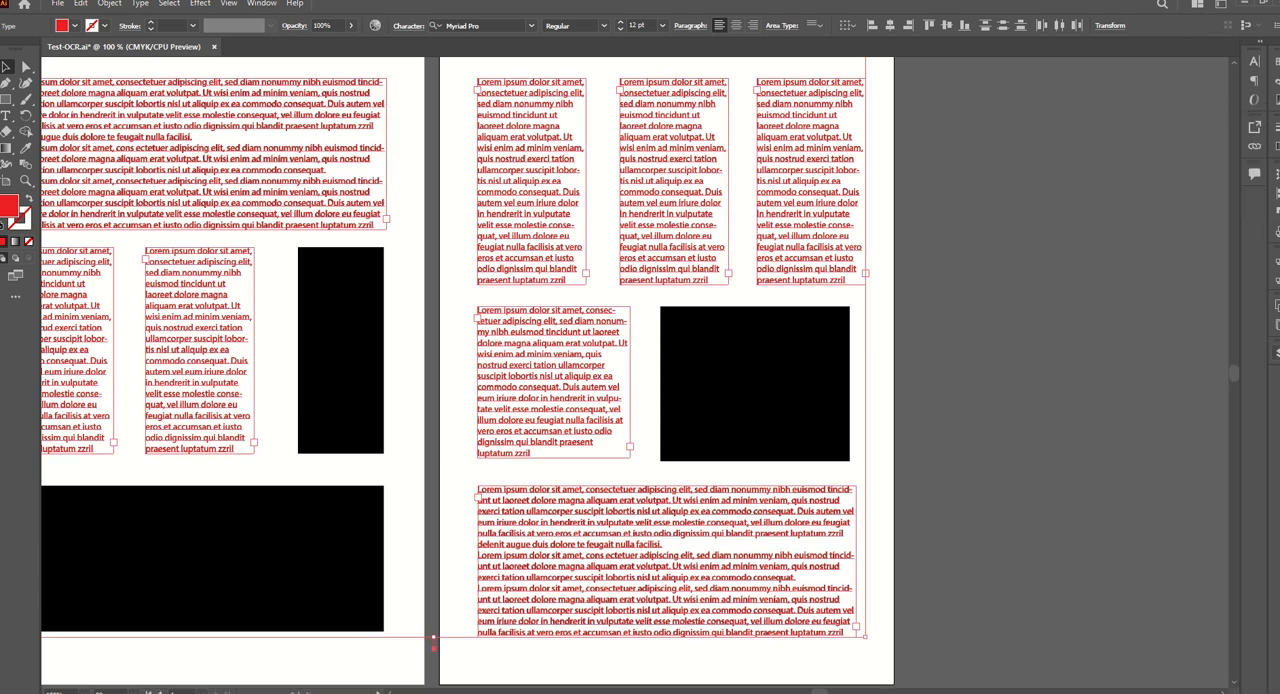
click(1277, 353)
click(916, 135)
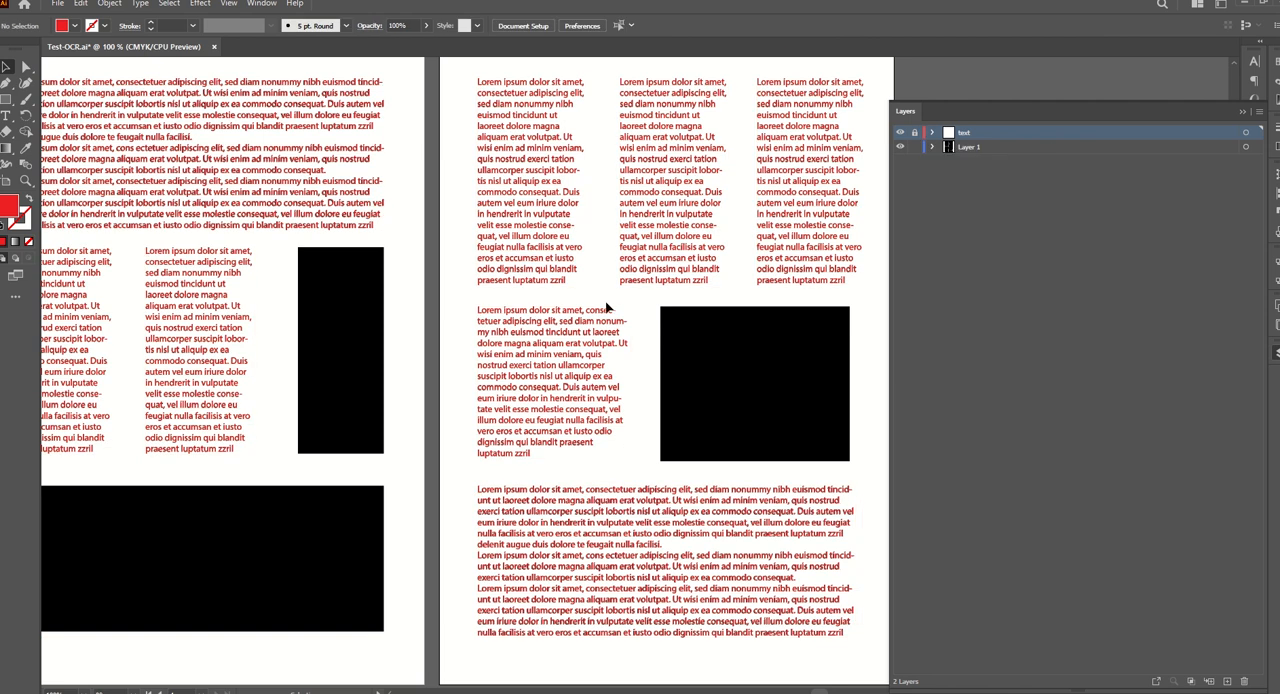
Delete the original outlined text blocks on the fourth page, keeping the black rectangle.
scroll(572, 372, down, 1)
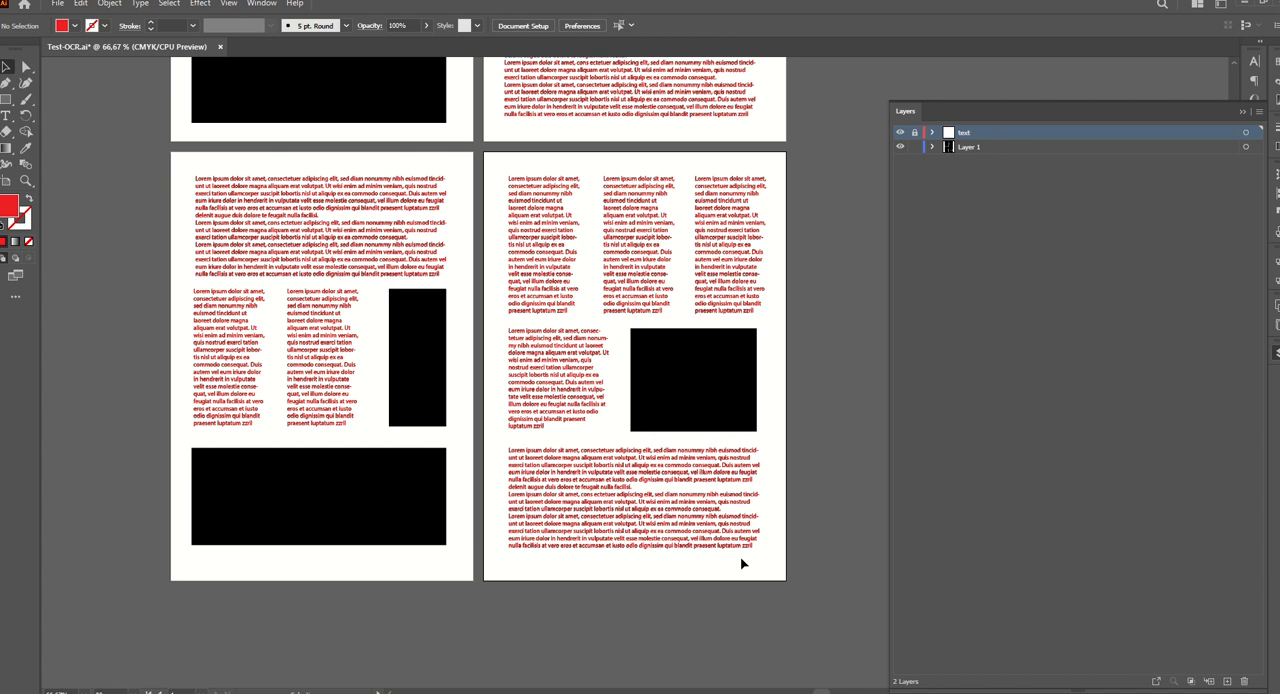
drag(771, 566, 628, 173)
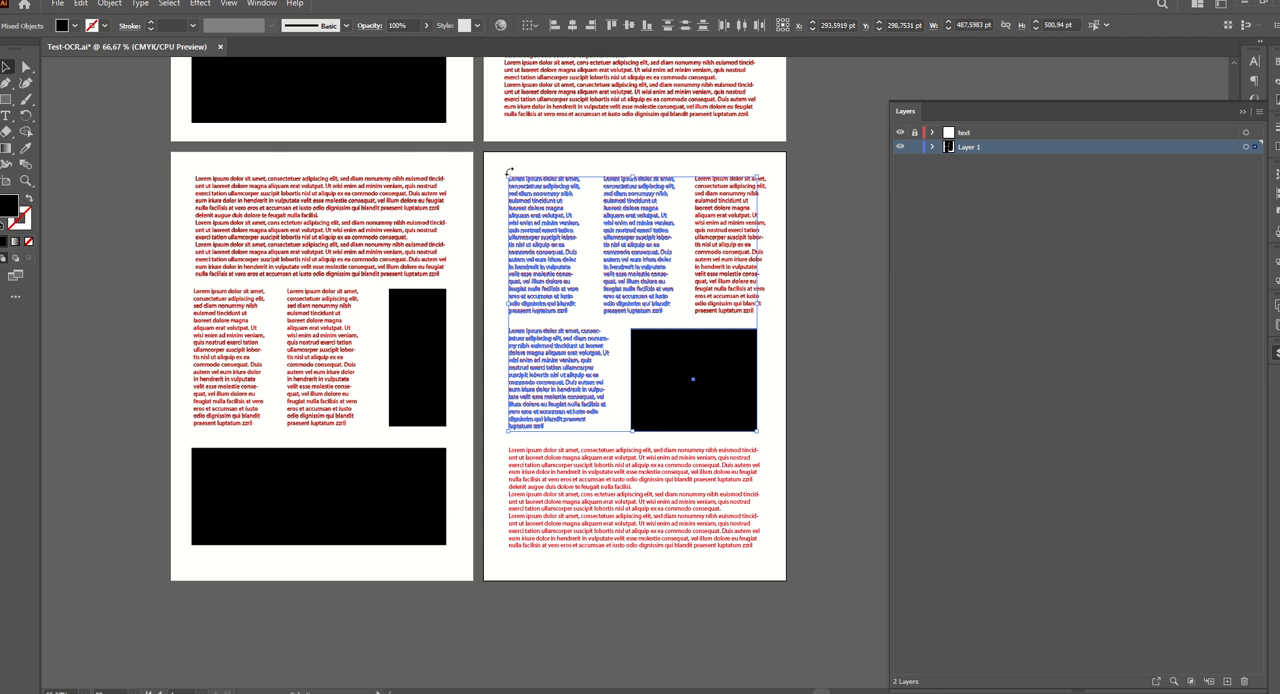
drag(500, 164, 588, 316)
key(Delete)
drag(591, 165, 795, 322)
key(Delete)
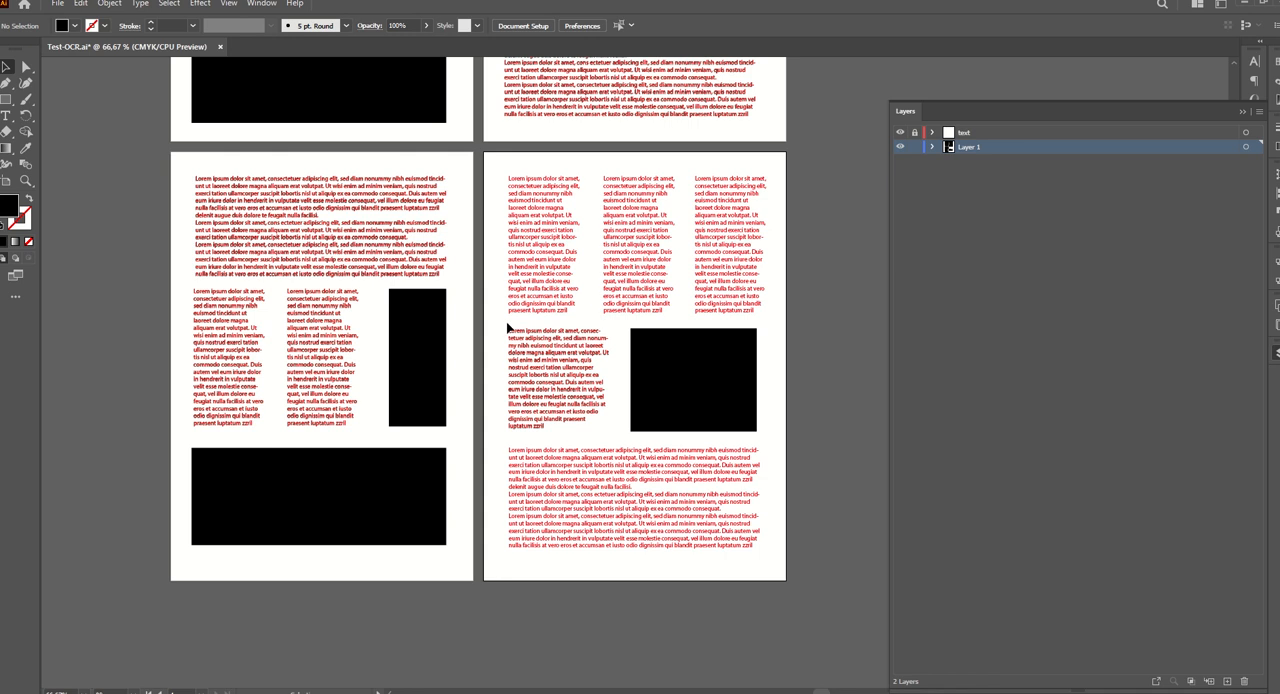
mouse_move(506, 322)
mouse_down()
mouse_move(563, 409)
mouse_move(615, 434)
mouse_up()
key(Delete)
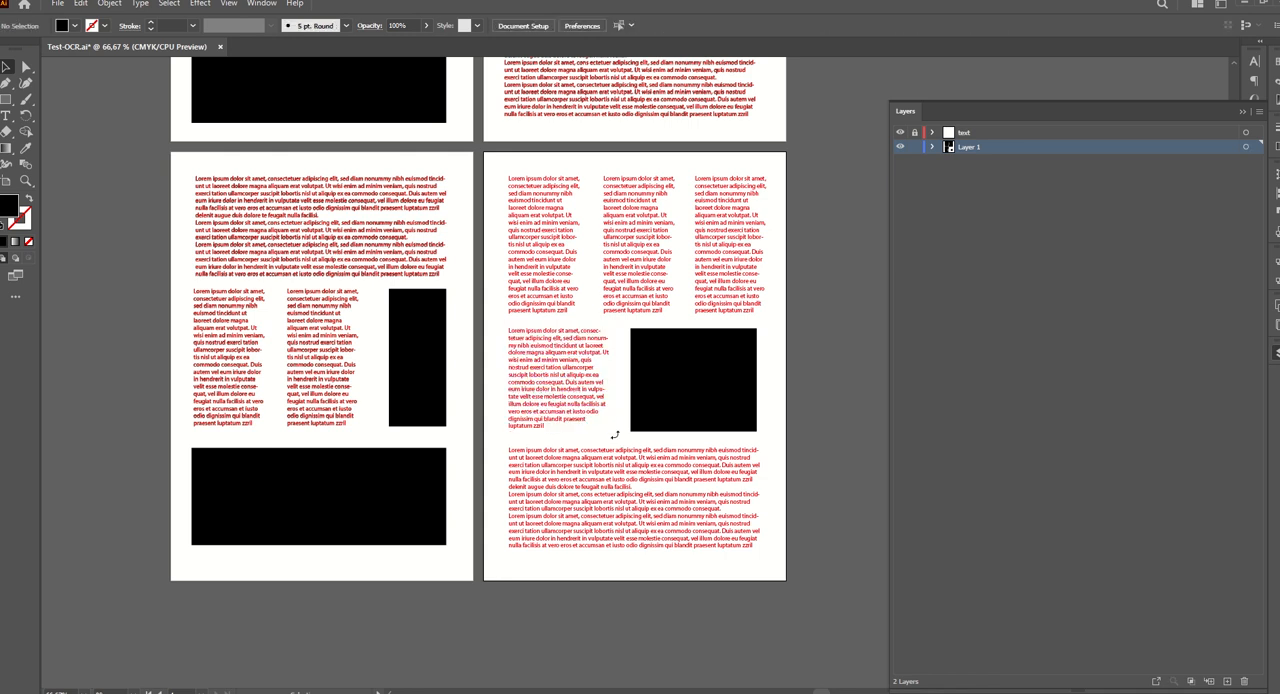
Delete the original outlined wide block and the two outlined text columns on the third page.
drag(183, 172, 457, 283)
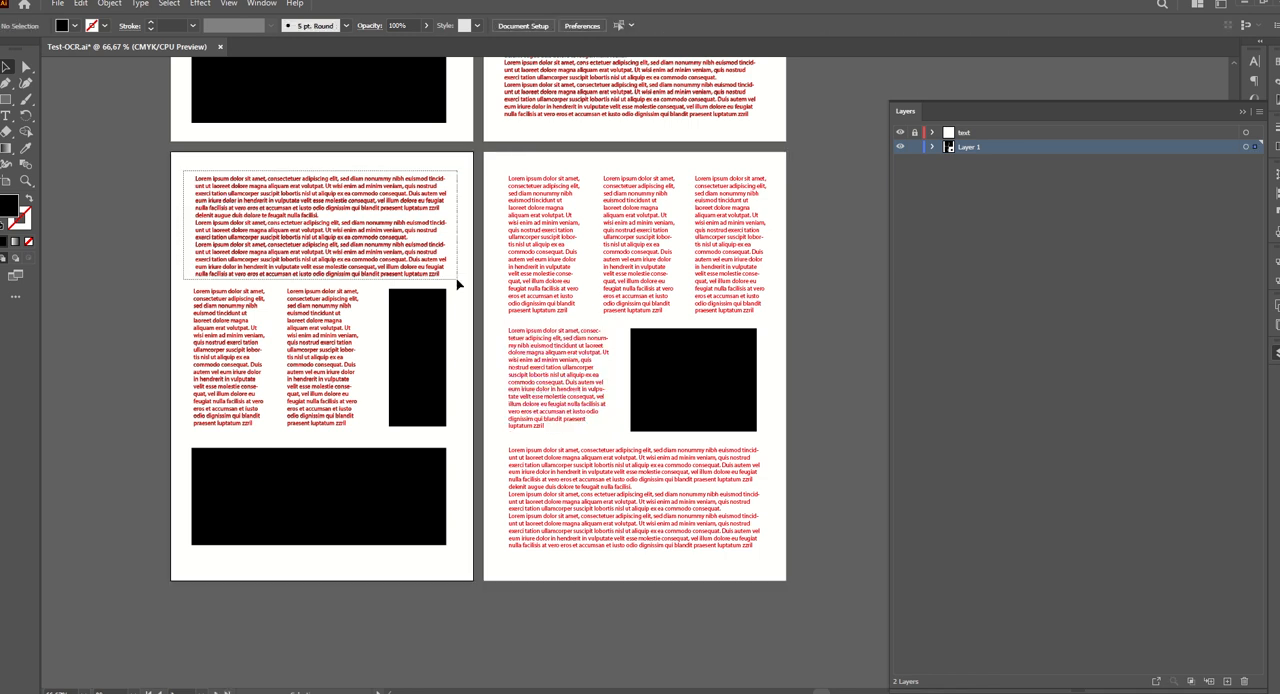
key(Delete)
drag(240, 334, 374, 437)
key(Delete)
Delete the original outlined text on the second page: the upper block, the two columns and the bottom block.
scroll(374, 437, up, 2)
scroll(374, 437, up, 7)
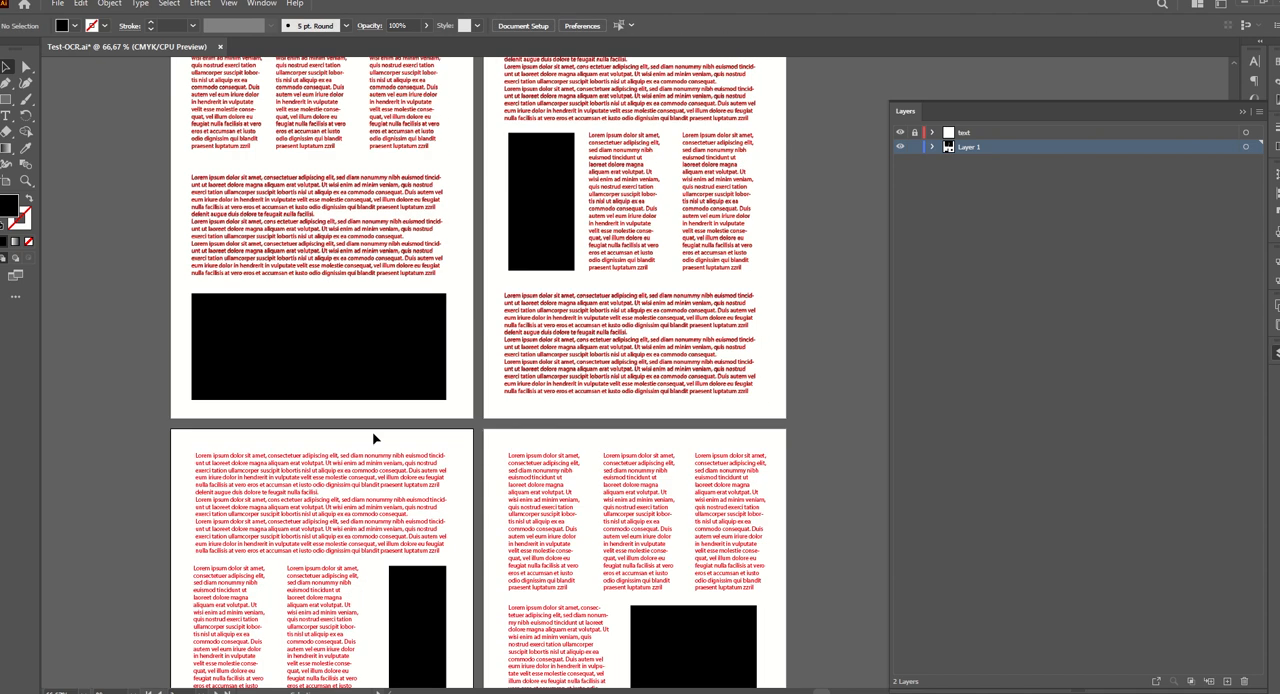
drag(499, 197, 762, 302)
key(Delete)
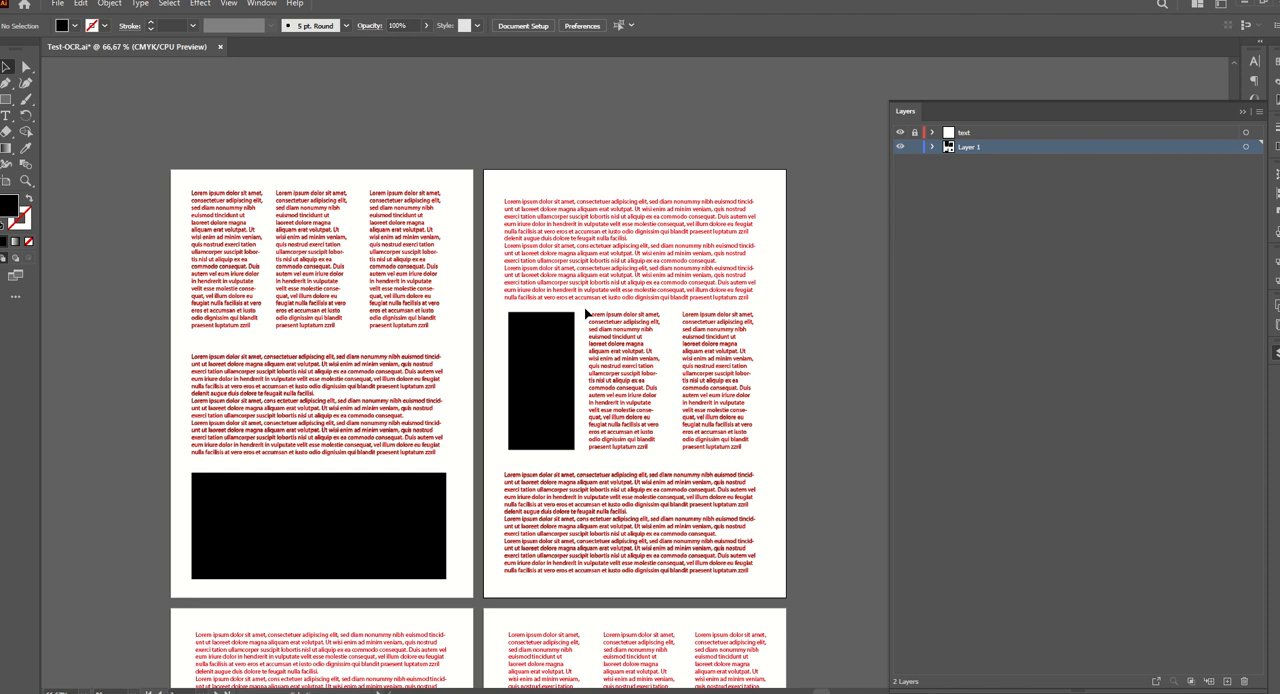
drag(585, 313, 771, 466)
key(Delete)
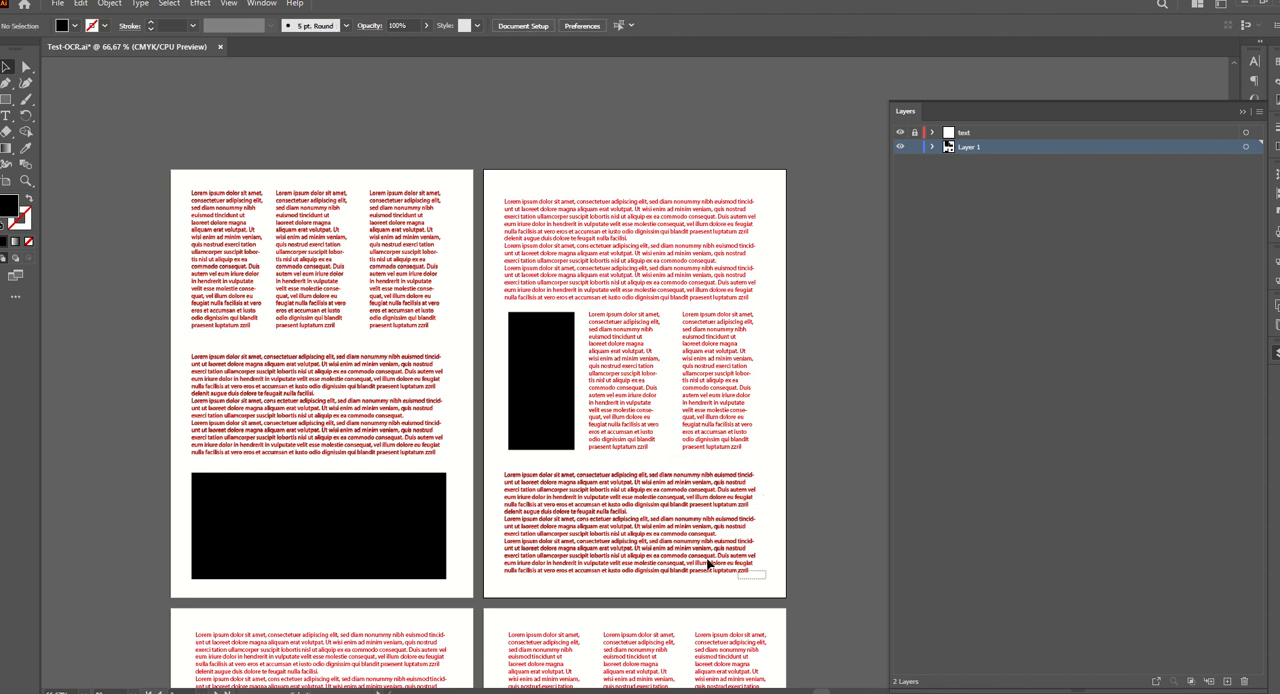
drag(707, 565, 479, 469)
Delete the original outlined text on the first page, keeping the black rectangle, and unlock the text layer.
drag(461, 463, 179, 184)
key(Delete)
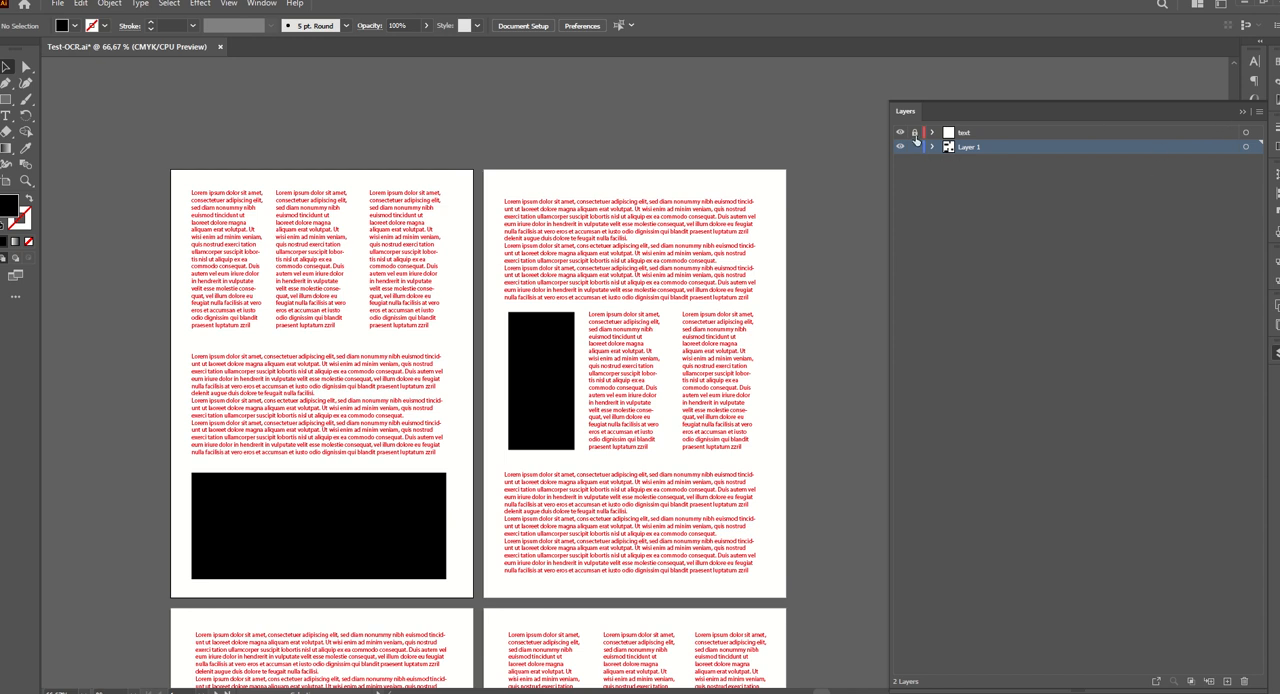
click(1240, 112)
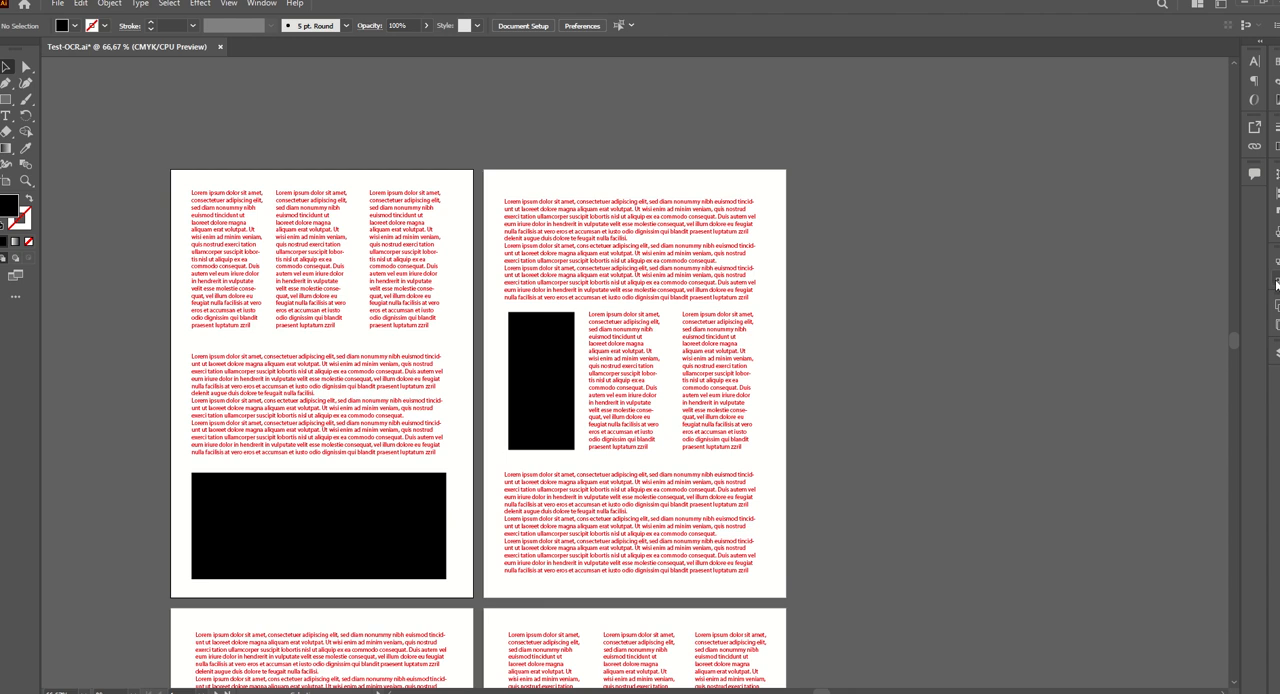
Set the character color of the OCR_STYLE paragraph style to Black.
click(1277, 286)
click(1176, 295)
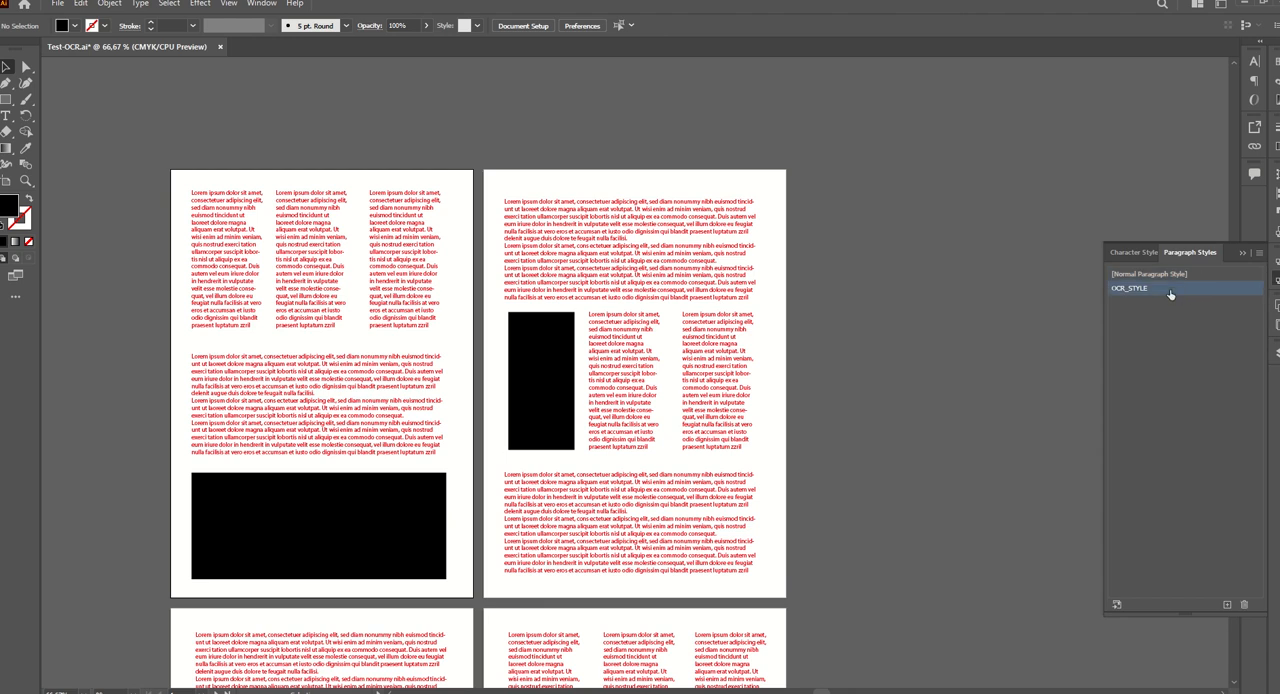
click(1259, 254)
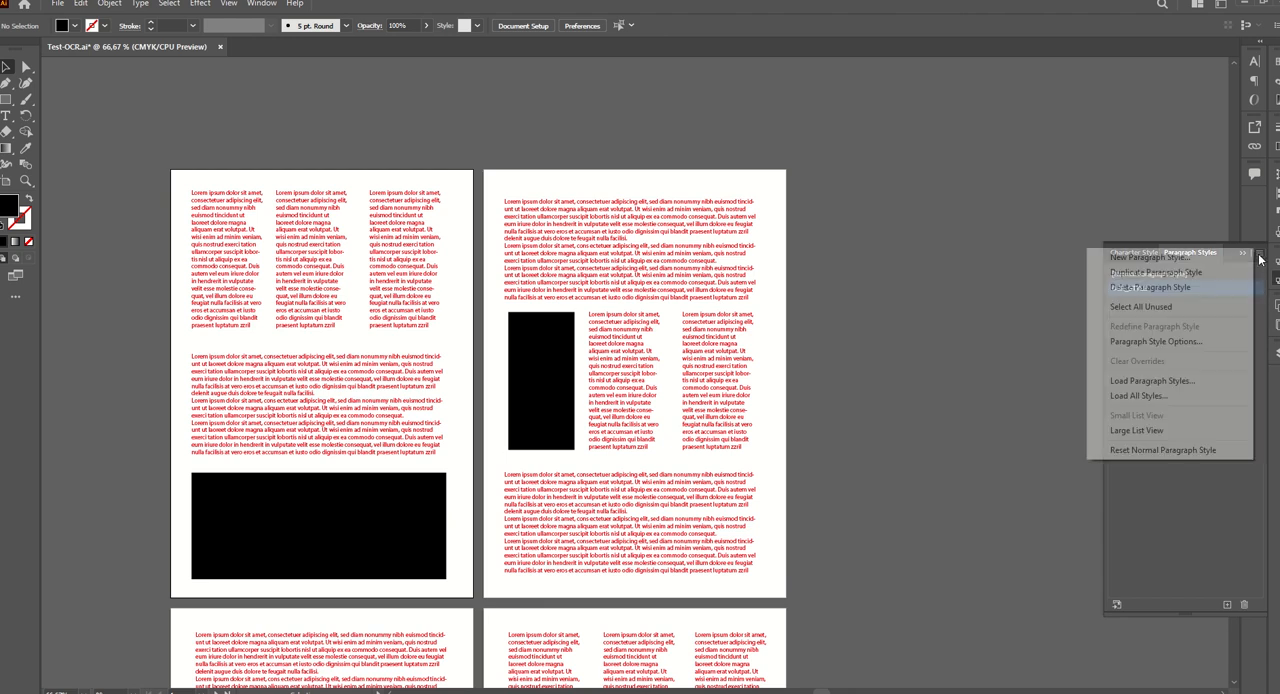
click(1160, 341)
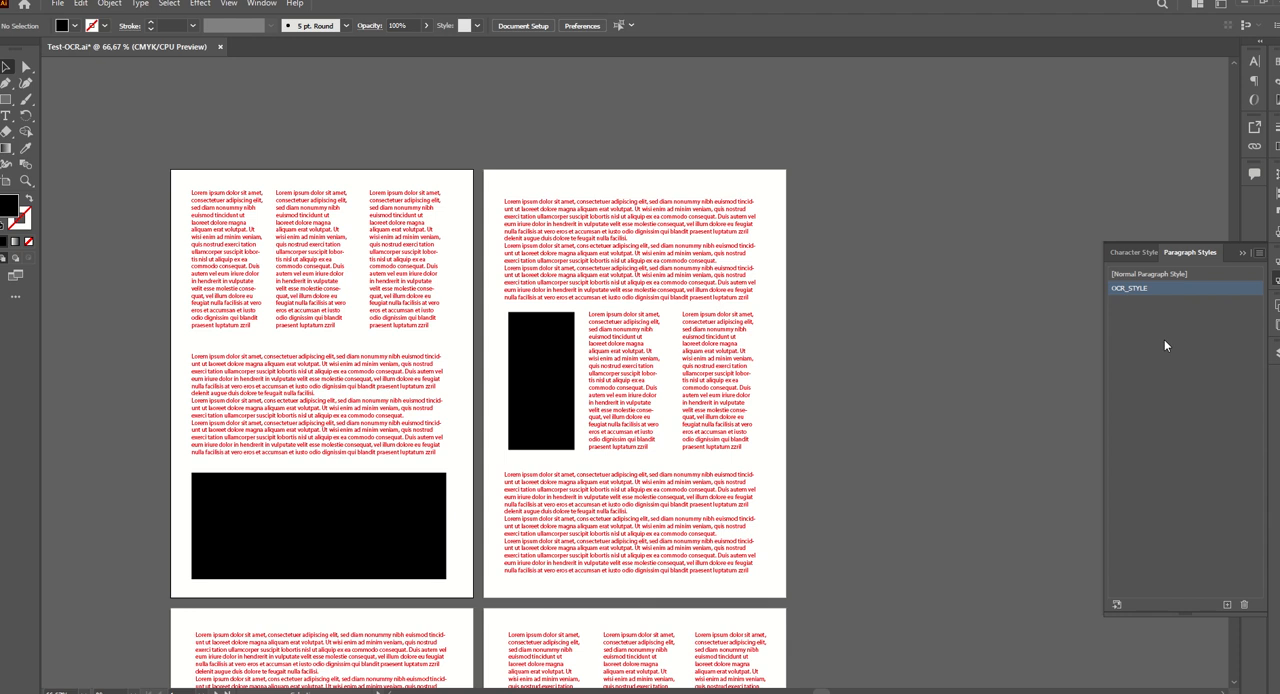
click(682, 318)
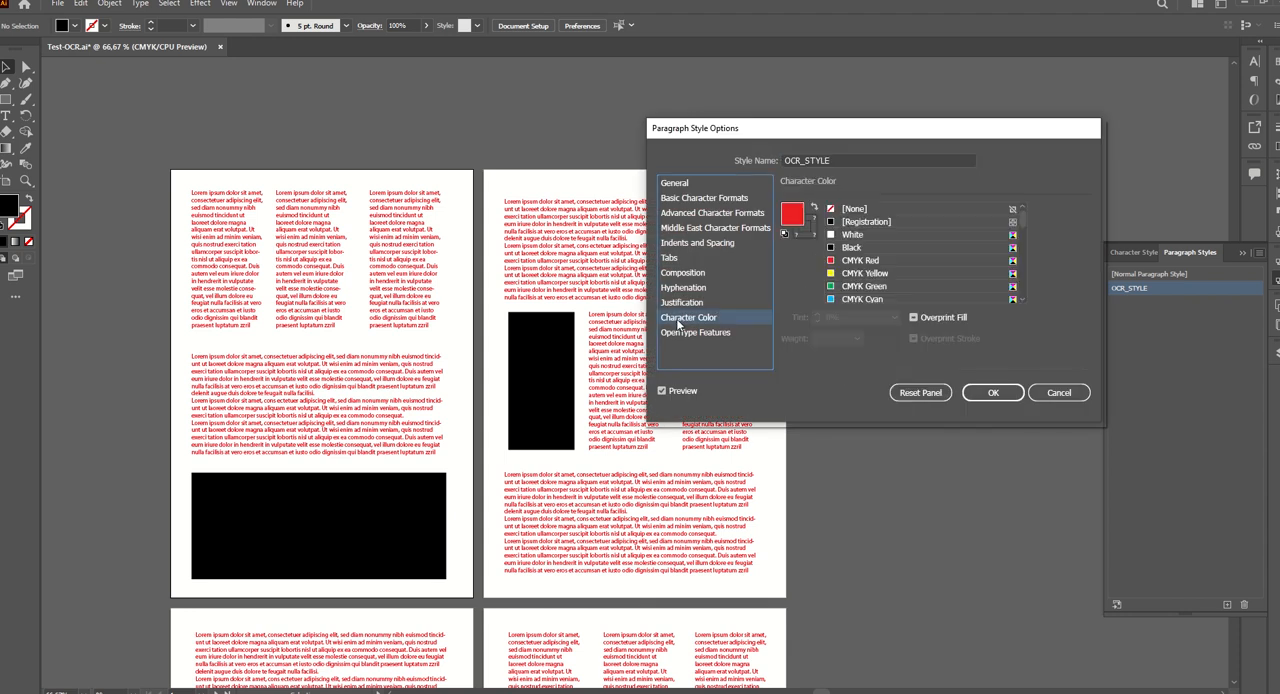
click(851, 248)
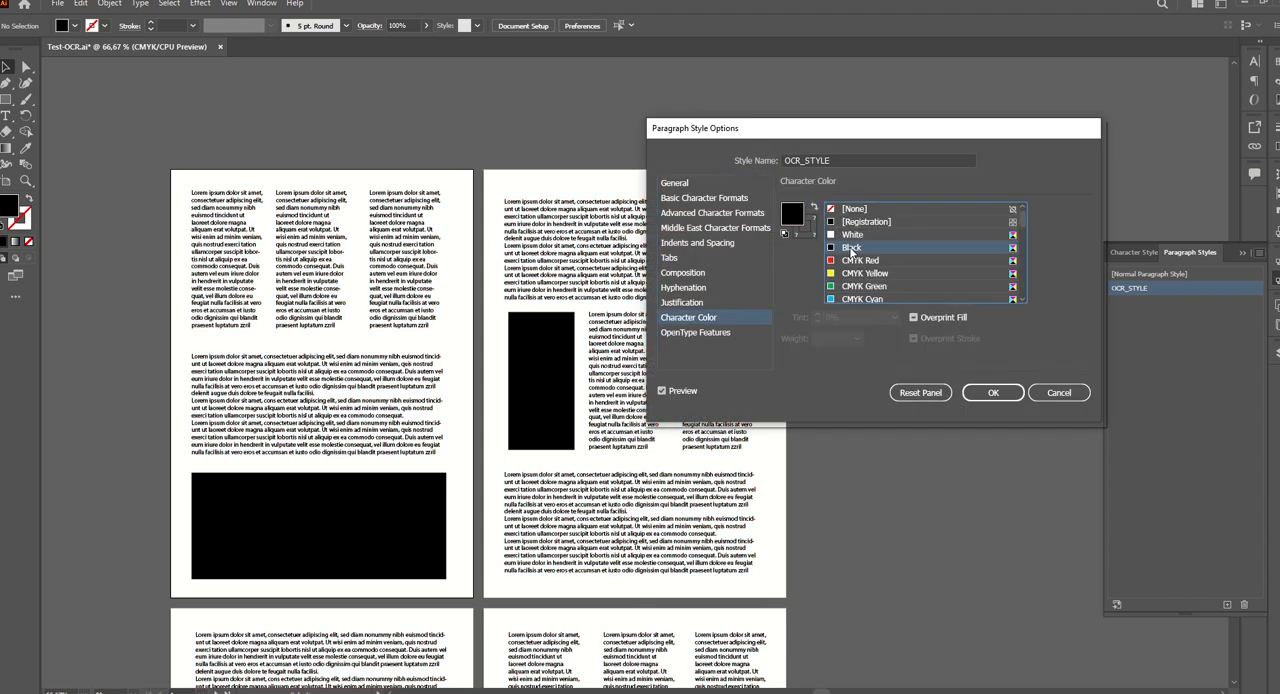
click(995, 400)
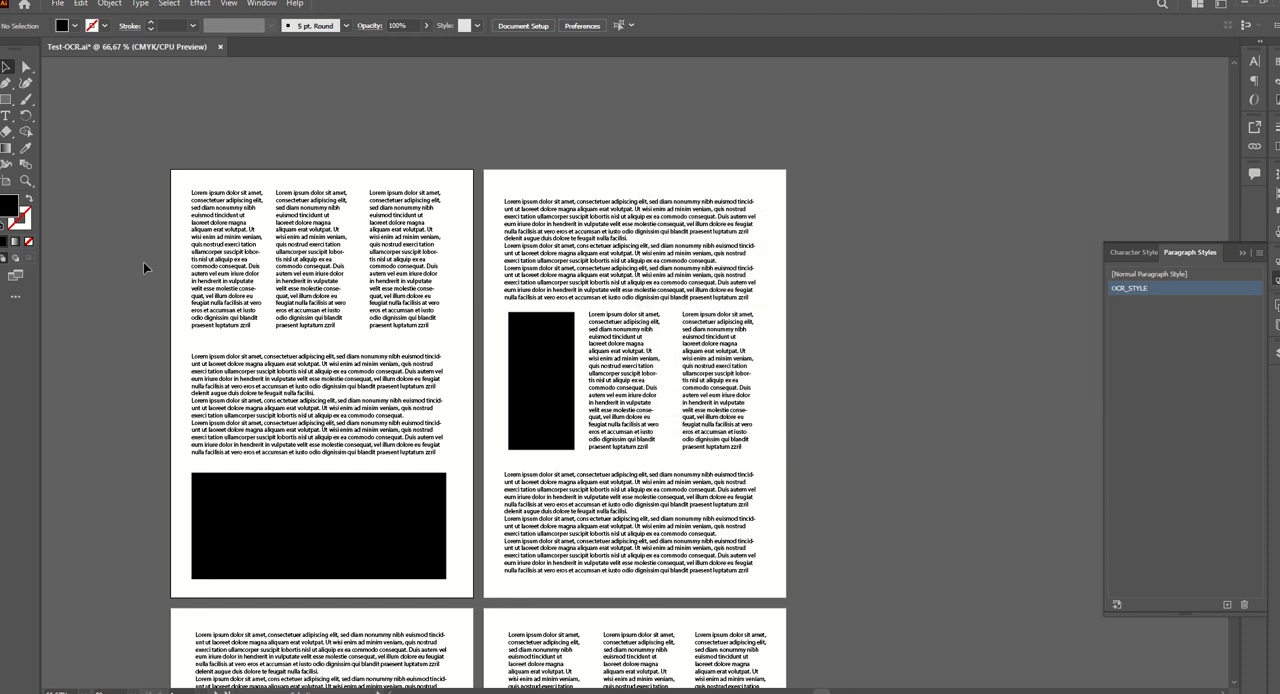
Show the hidden characters in the converted text.
scroll(144, 262, up, 1)
scroll(223, 282, up, 2)
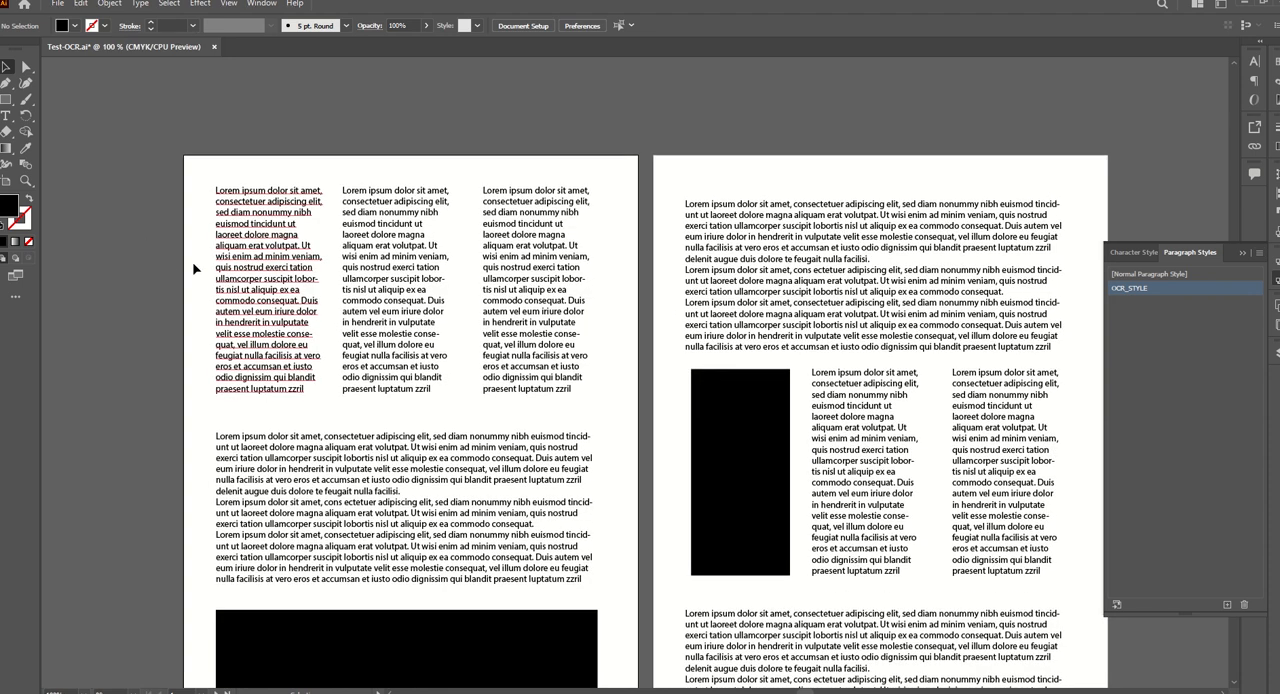
click(140, 4)
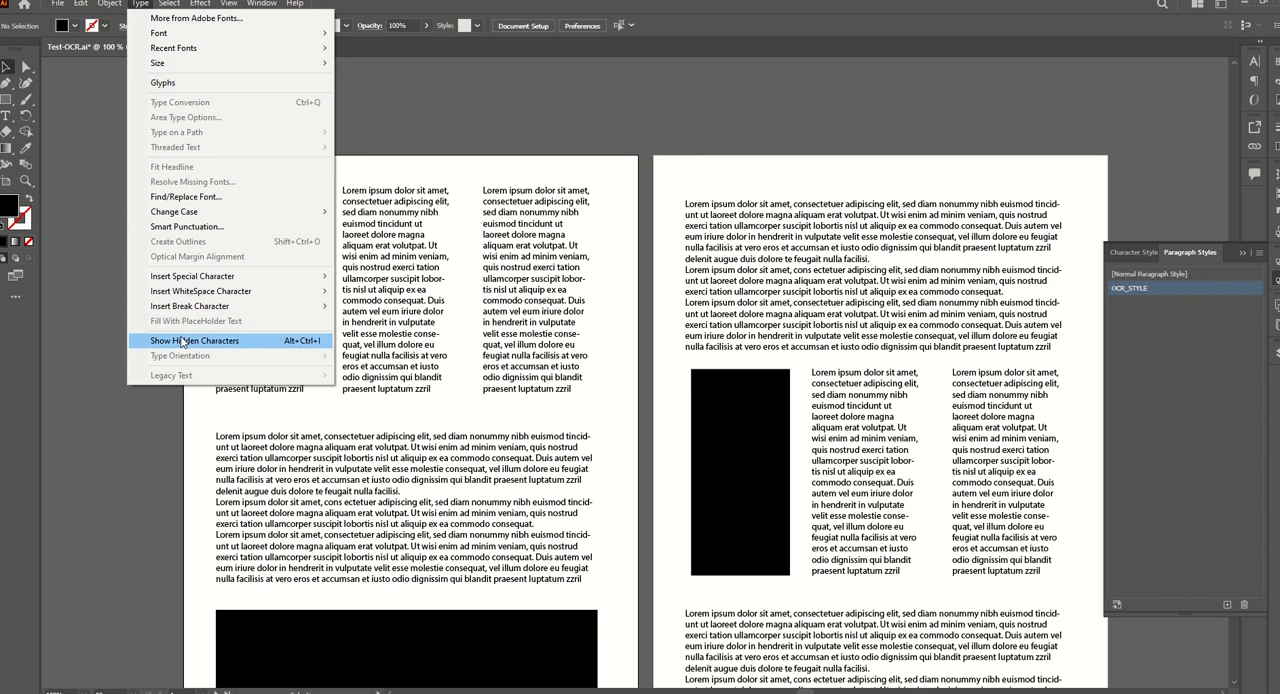
click(182, 341)
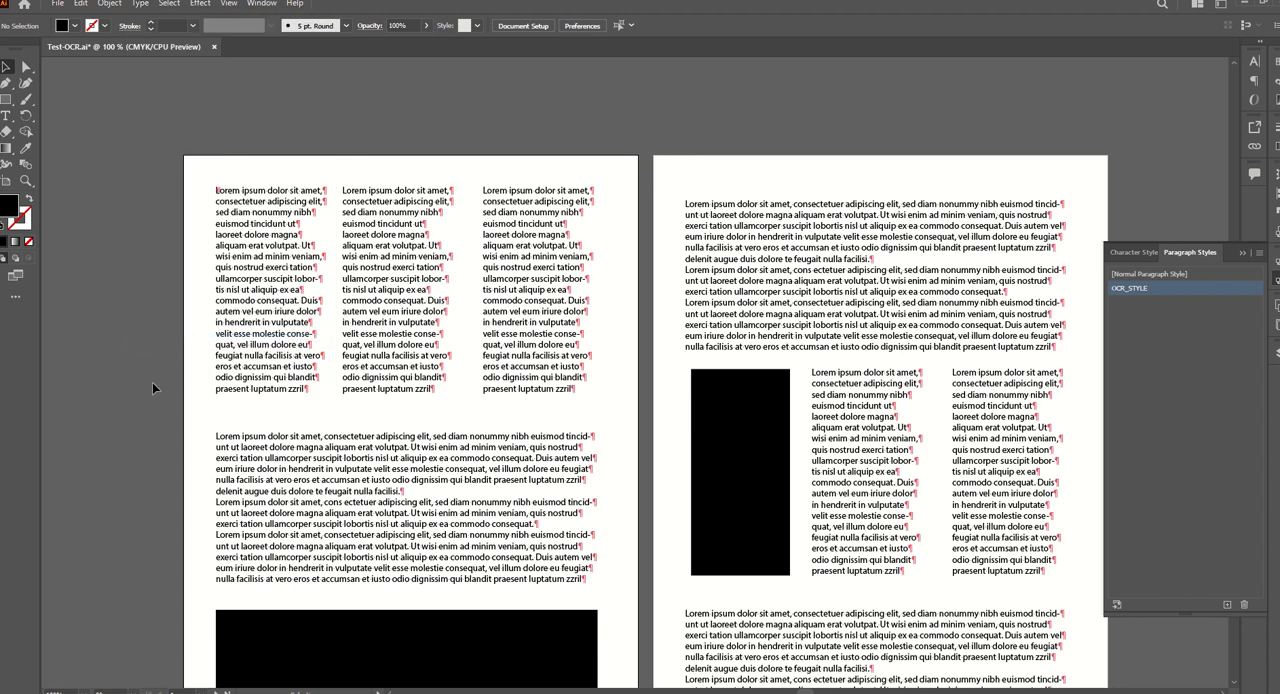
Select everything to check the text frames and line endings on all four pages, and clear the selection.
key(ctrl+a)
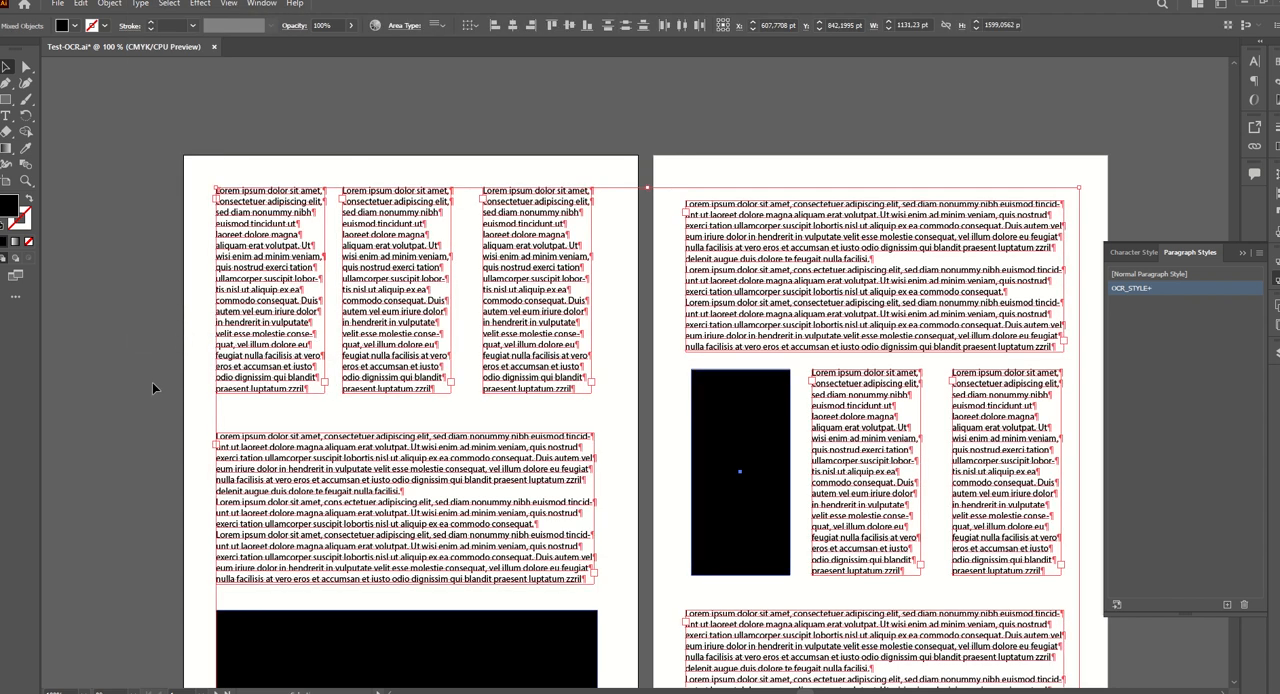
scroll(152, 382, down, 5)
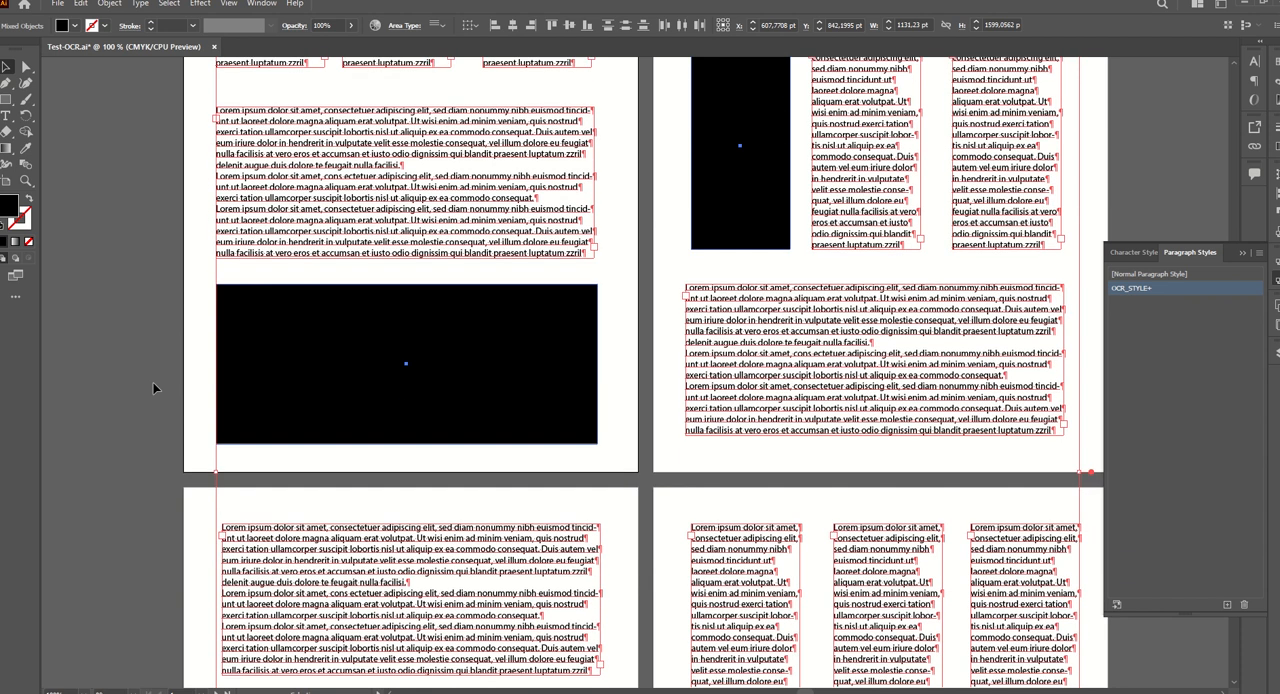
scroll(153, 382, down, 5)
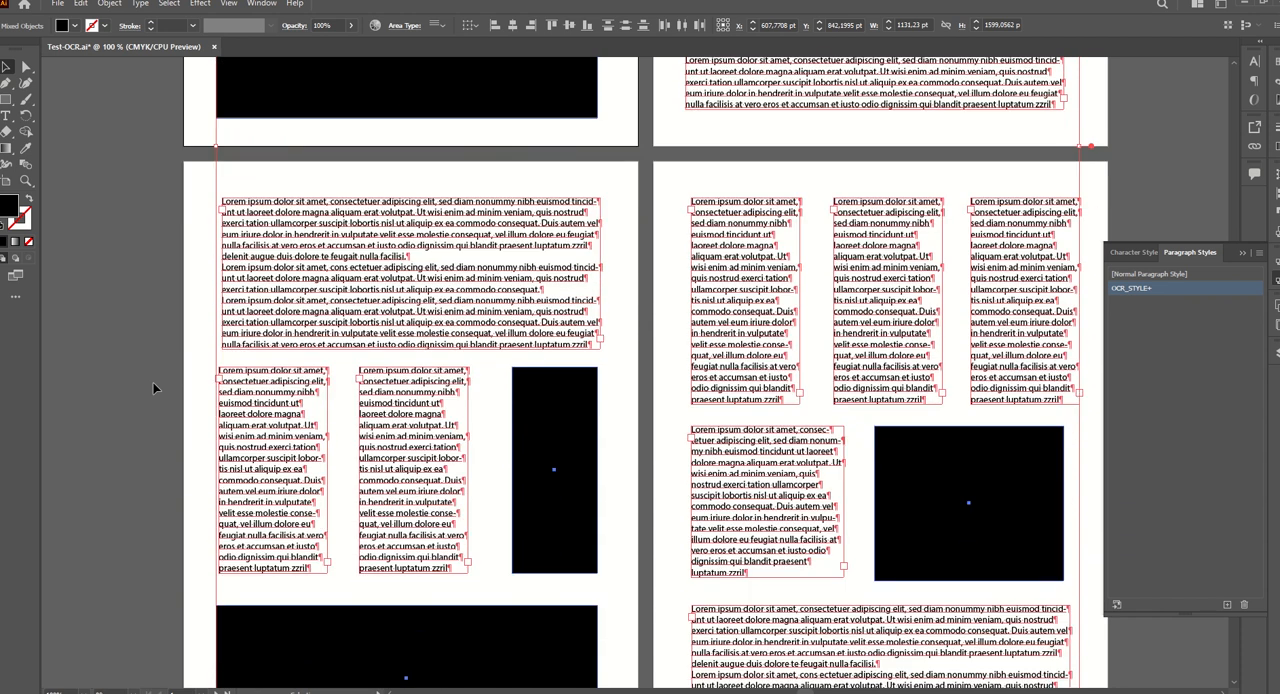
scroll(153, 382, down, 3)
key(ctrl+shift+a)
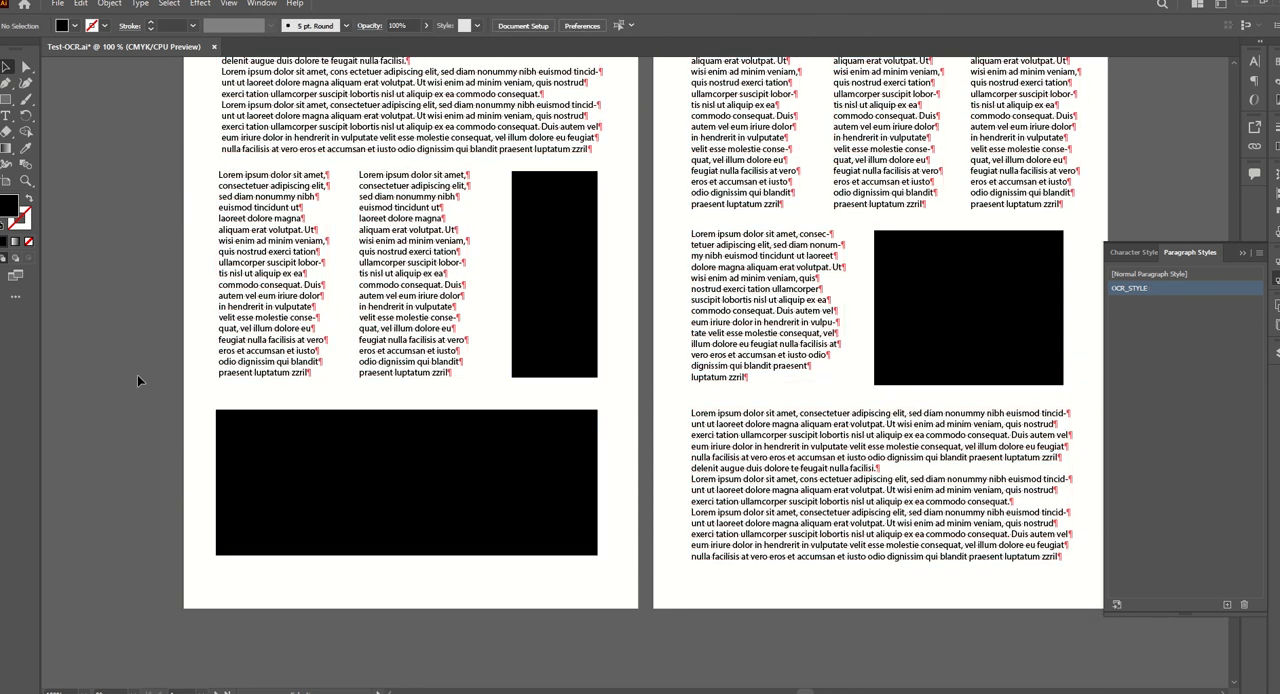